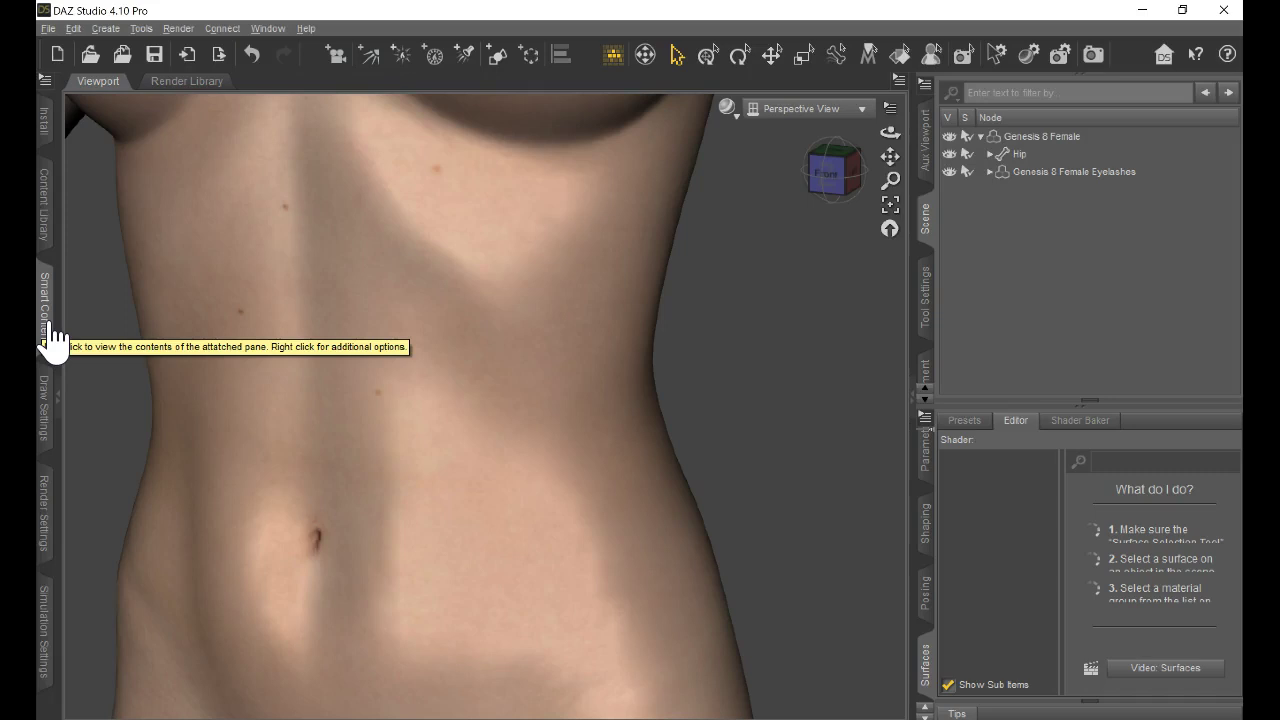
- Dress Genesis 8 Female in Basic Wear 01 from Smart Content's Wardrobe, then collapse the library pane
click(48, 335)
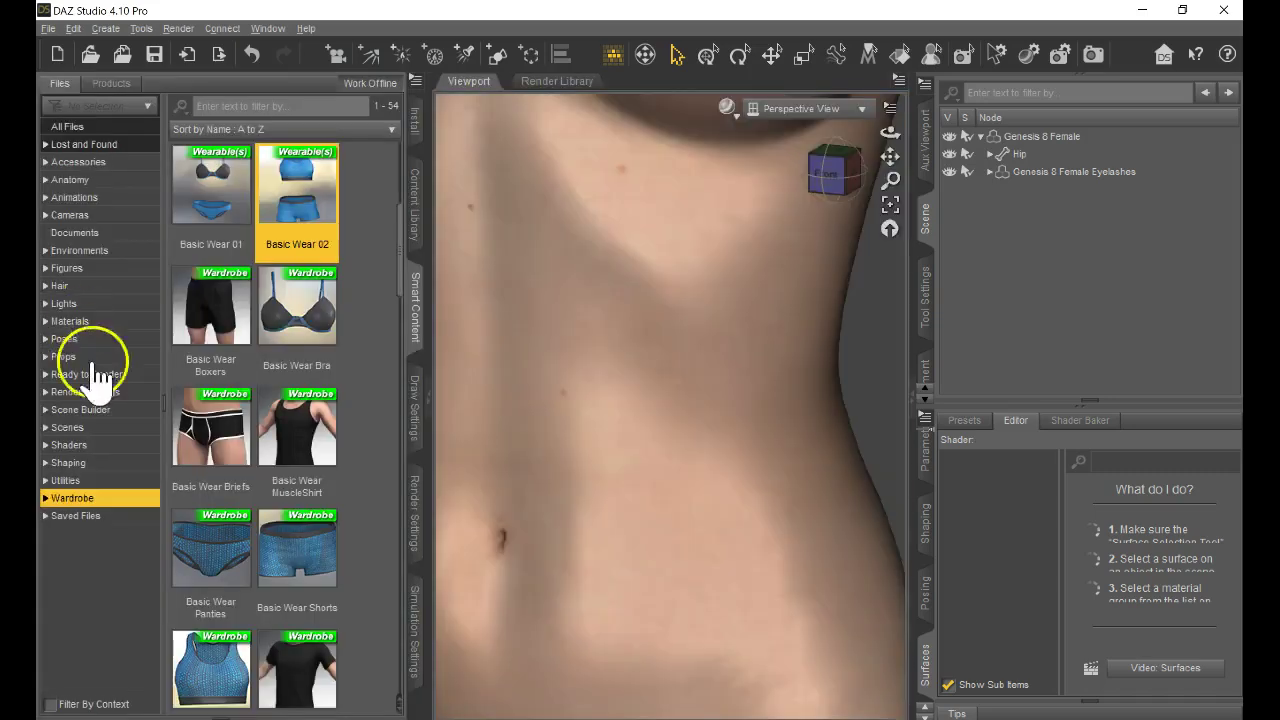
double_click(225, 203)
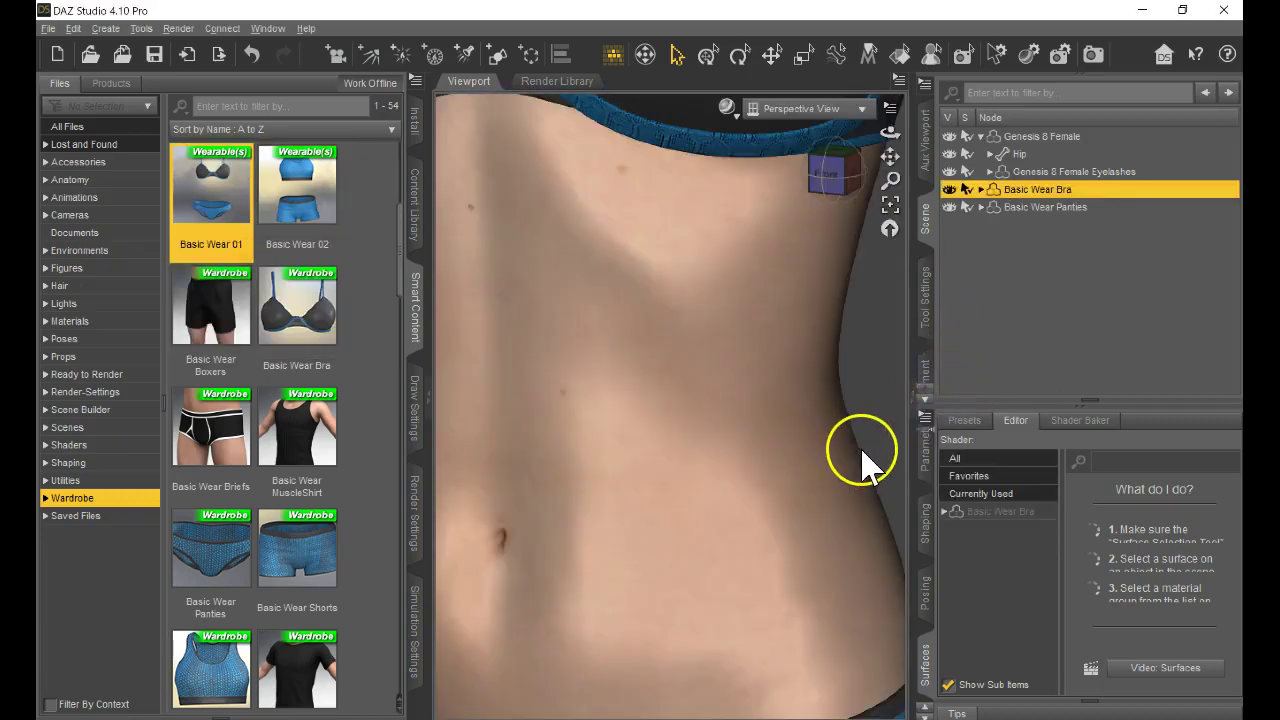
scroll(863, 457, up, 3)
scroll(855, 463, down, 5)
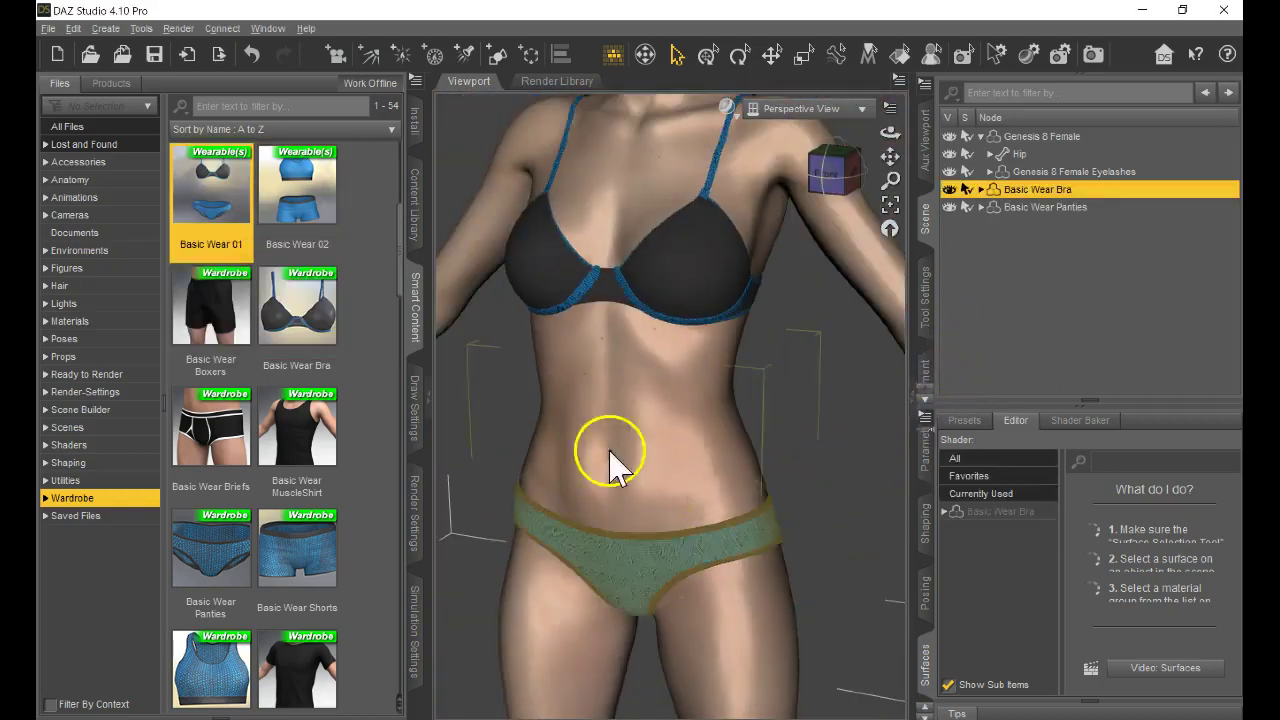
click(416, 312)
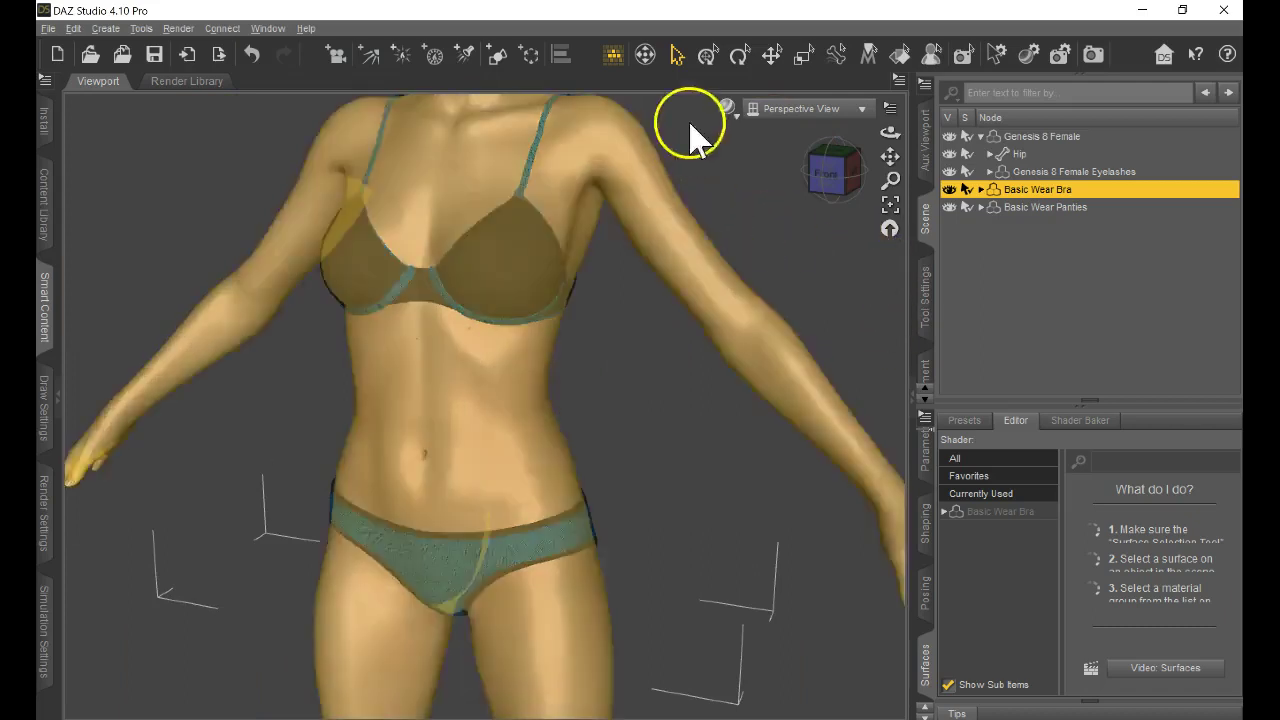
- Use the Surface Selection Tool to pick the bra's BraStraps surface in the viewport
click(899, 56)
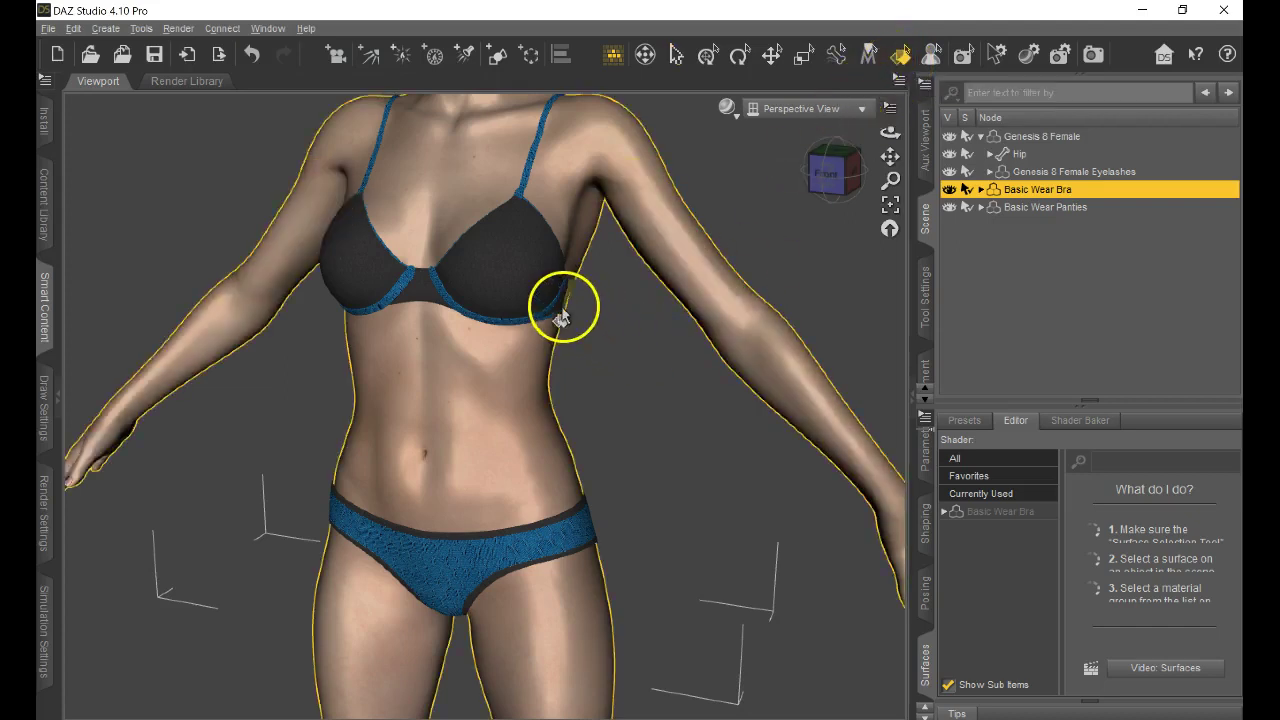
click(425, 294)
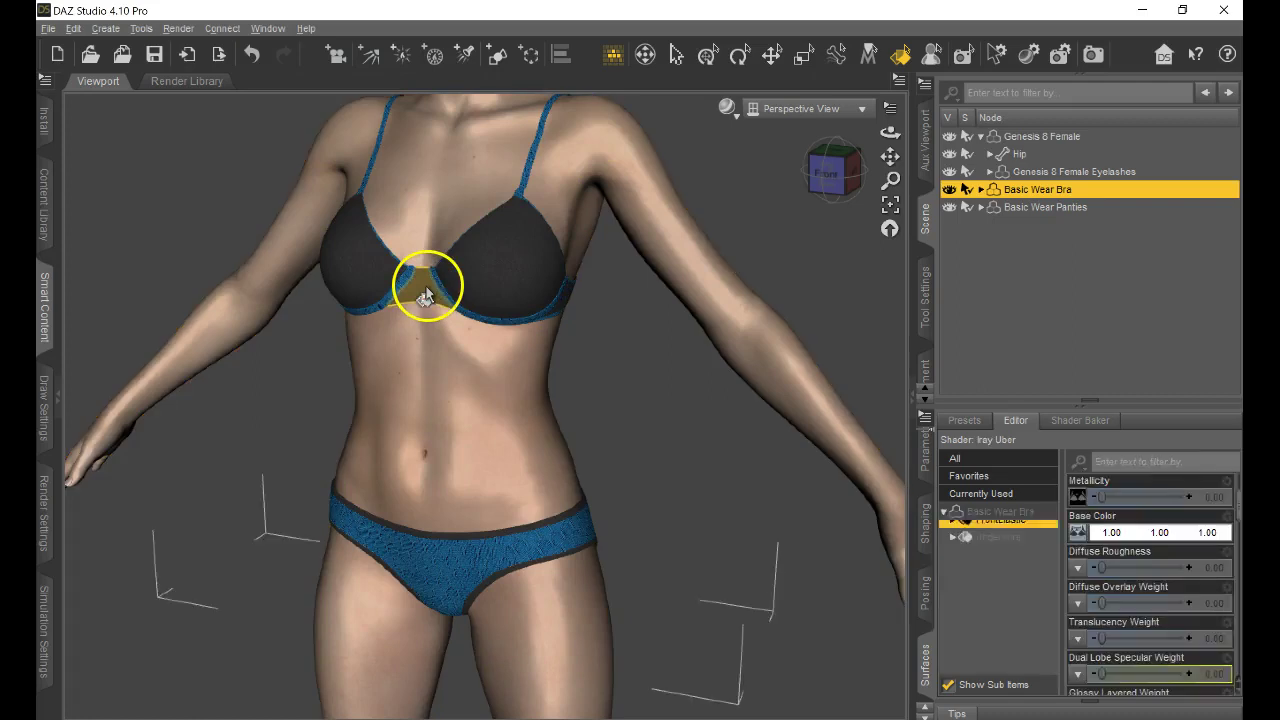
click(505, 276)
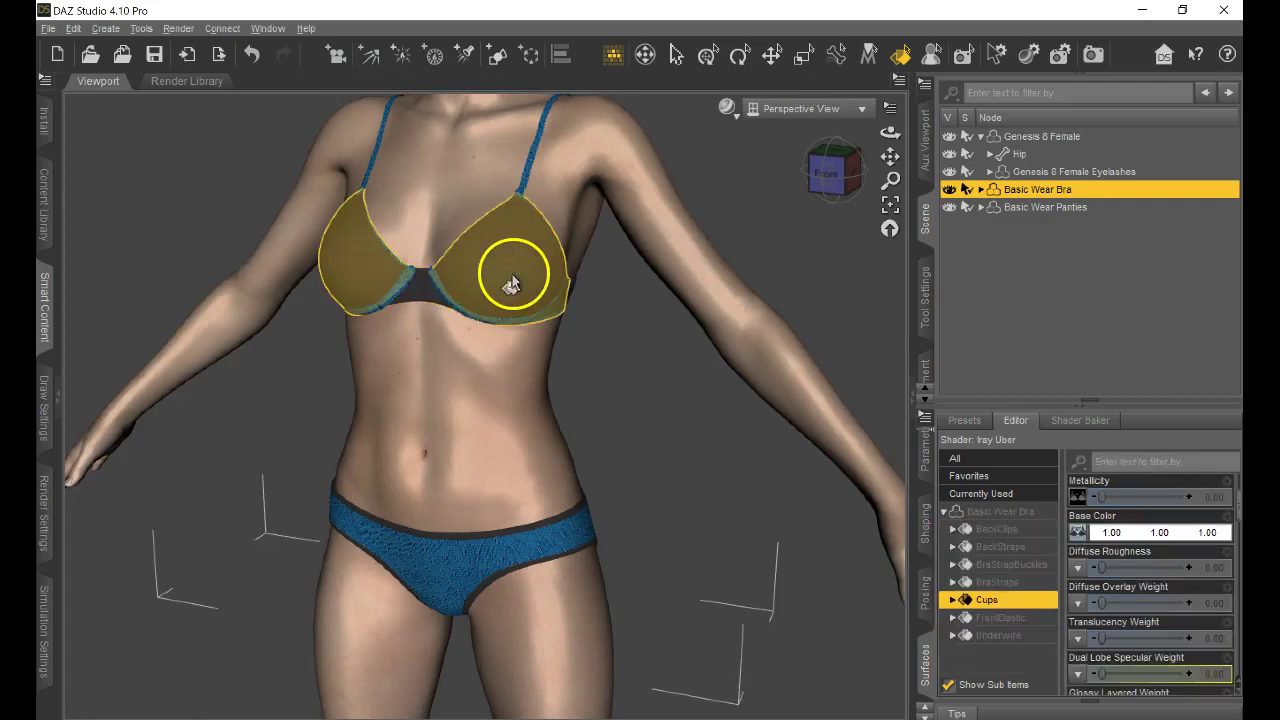
click(420, 283)
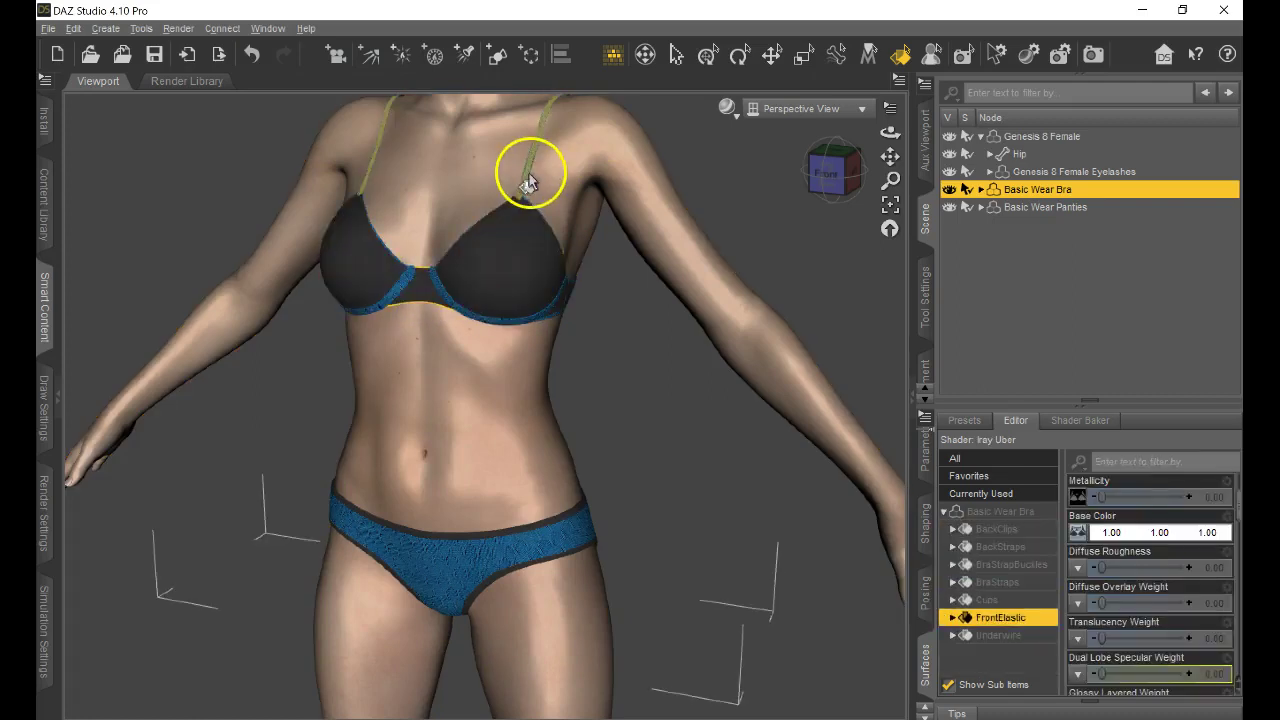
click(521, 193)
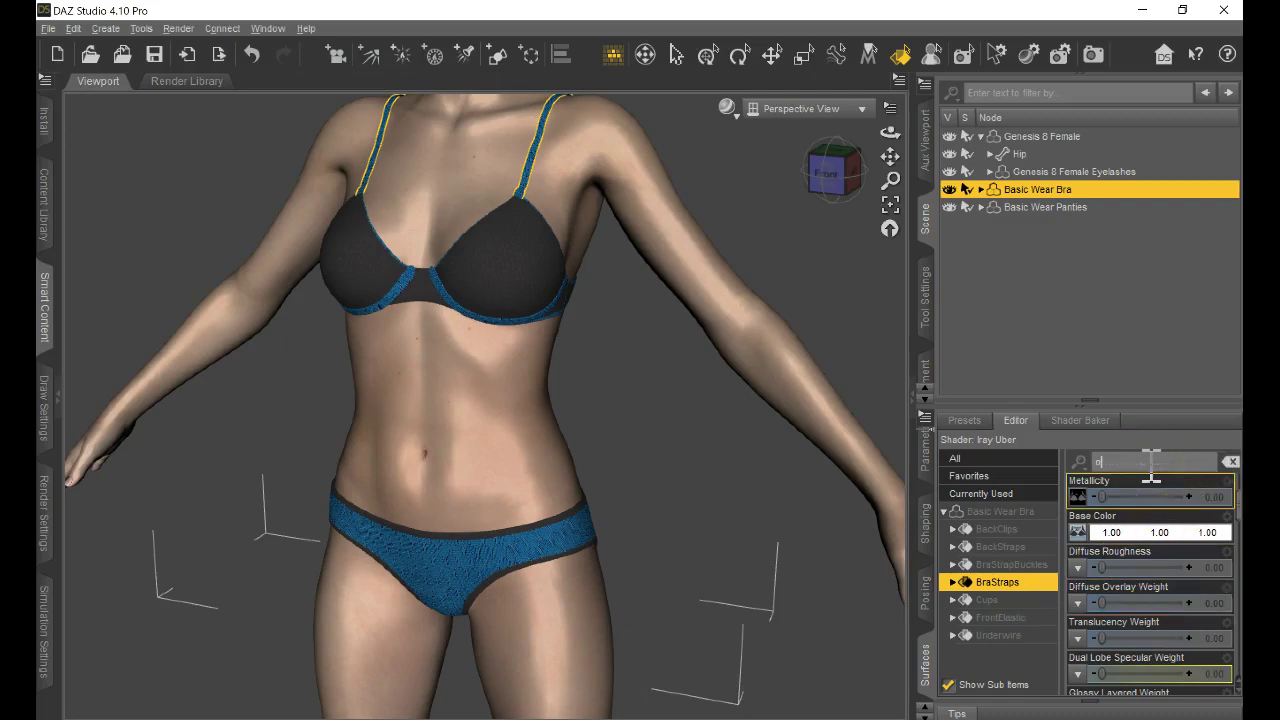
- Set the BraStraps Cutout Opacity to 0.00, then select the bra cups and front elastic
click(1177, 482)
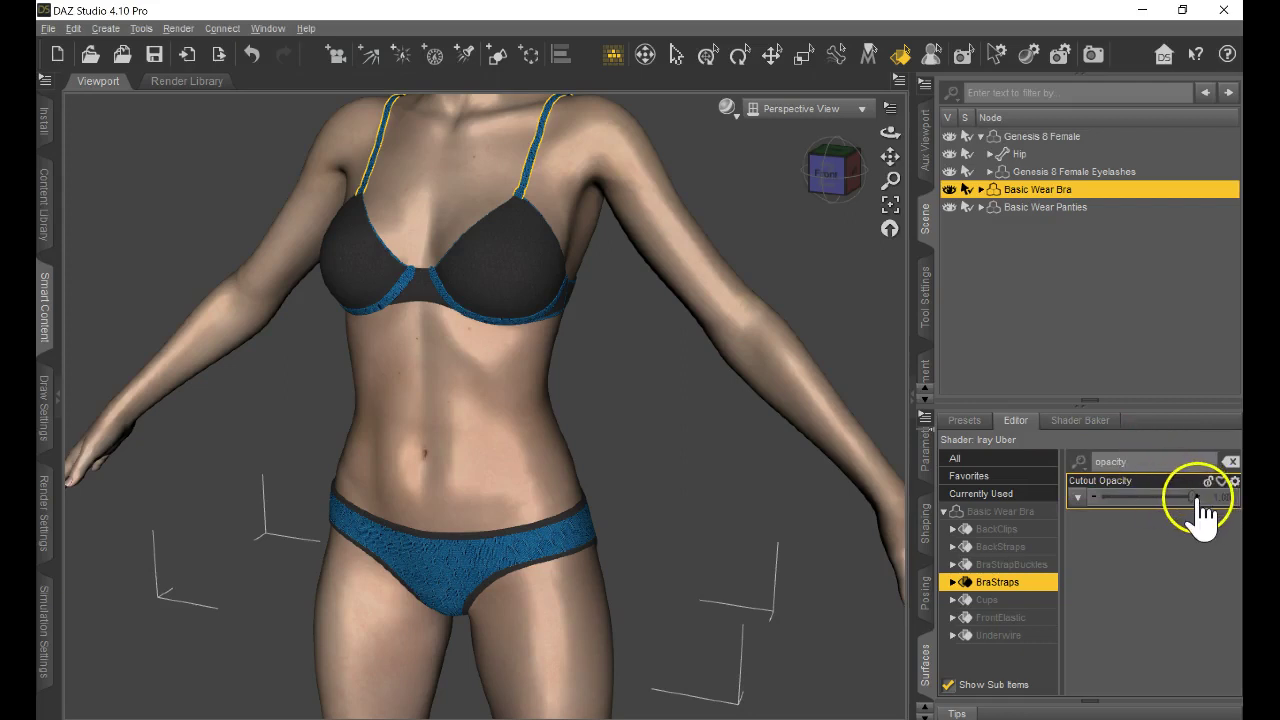
drag(1193, 497, 933, 520)
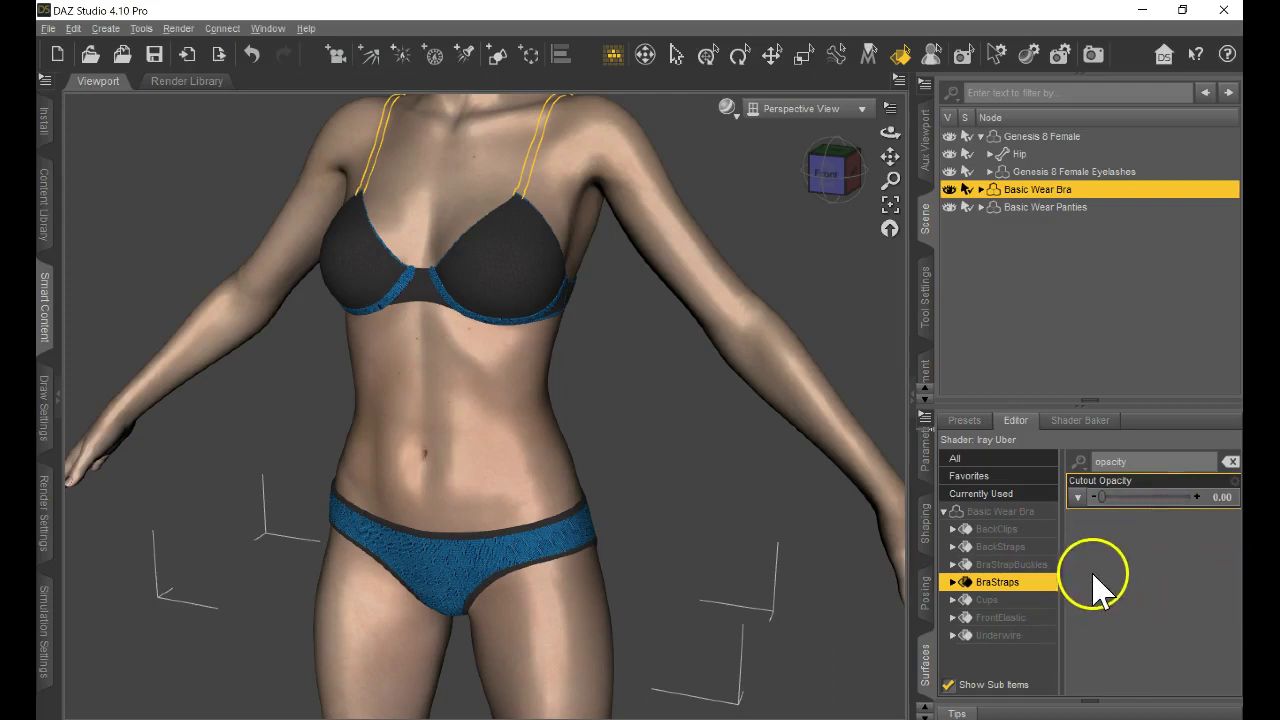
click(493, 300)
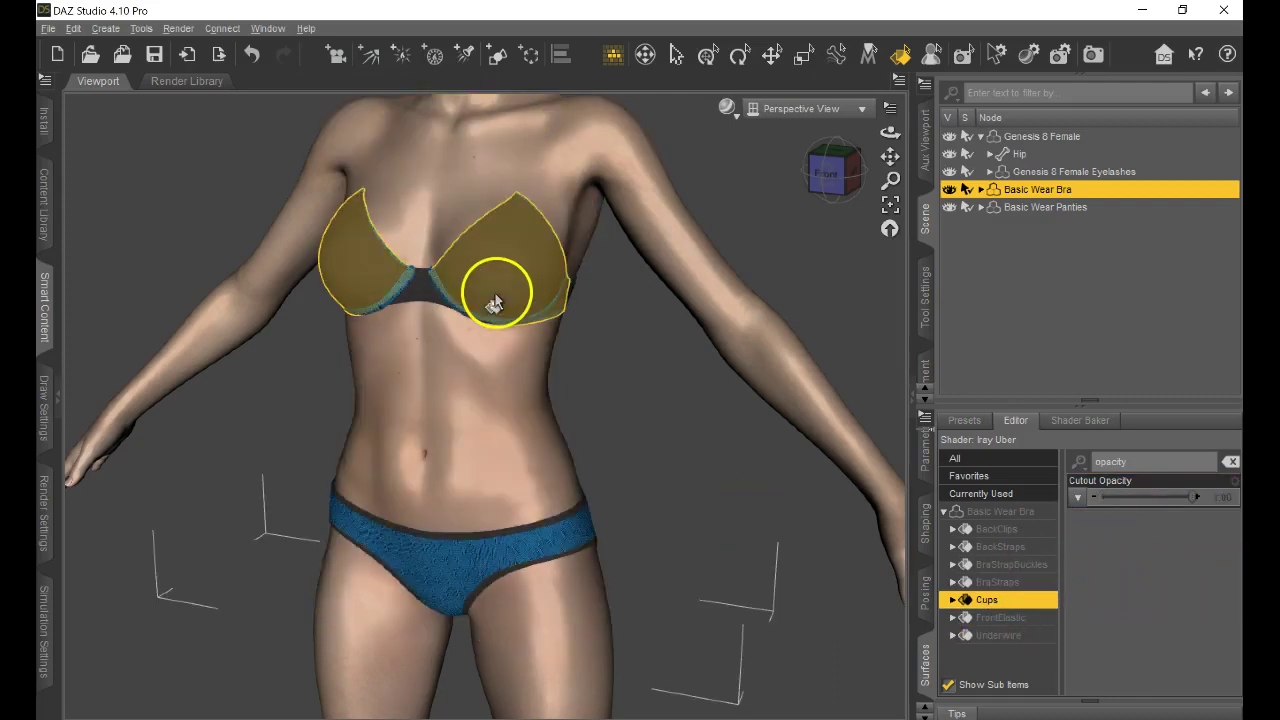
click(426, 292)
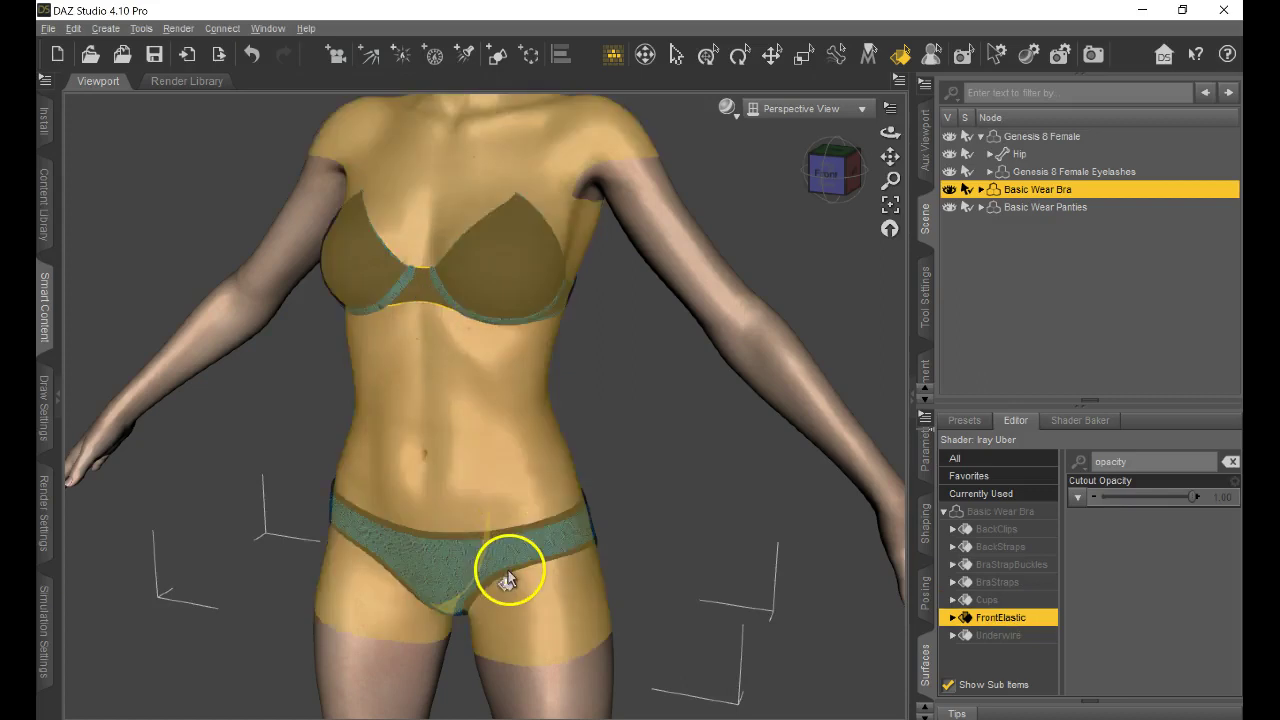
- Inspect the panties surface group, then reselect the bra front elastic and Cups surfaces
click(509, 579)
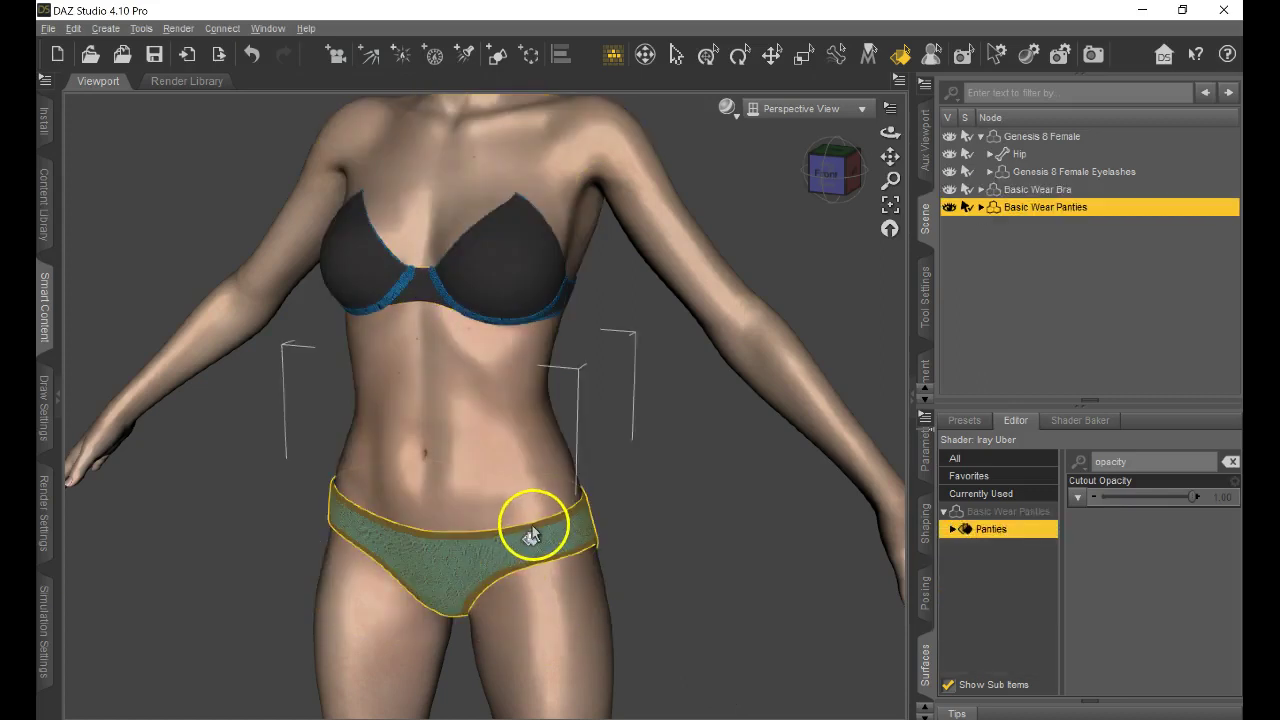
click(955, 530)
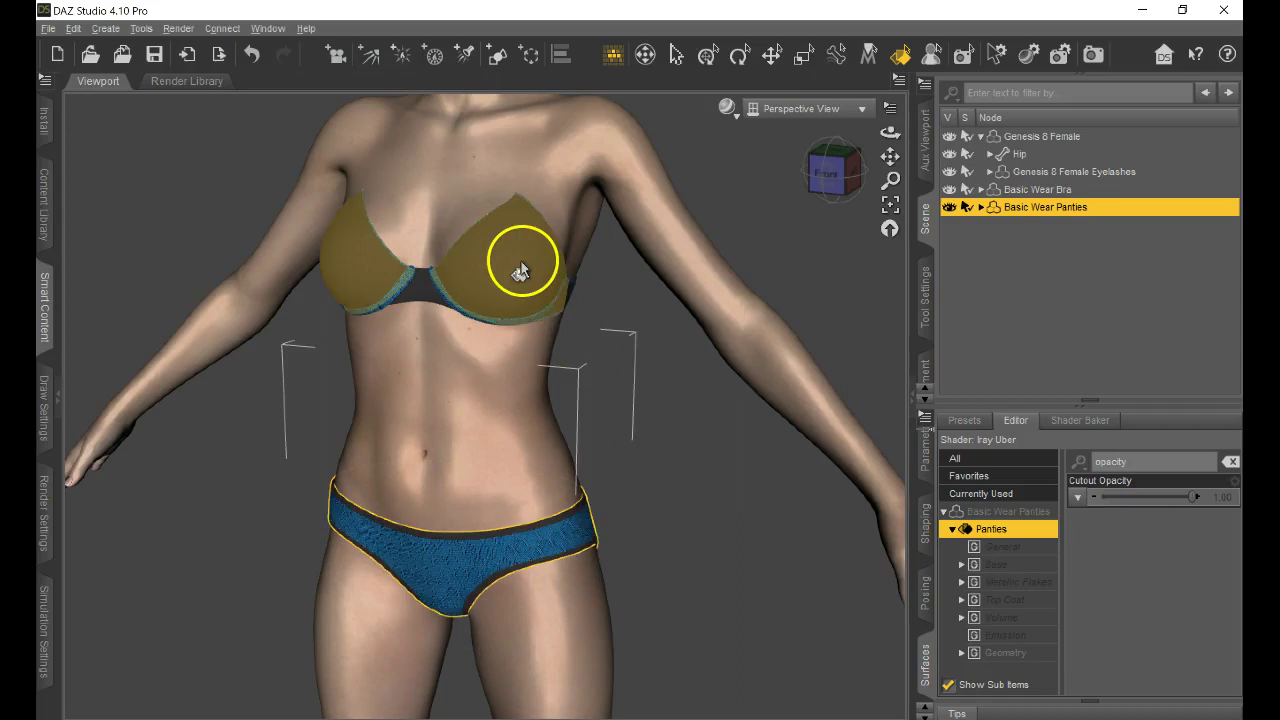
click(535, 290)
click(417, 307)
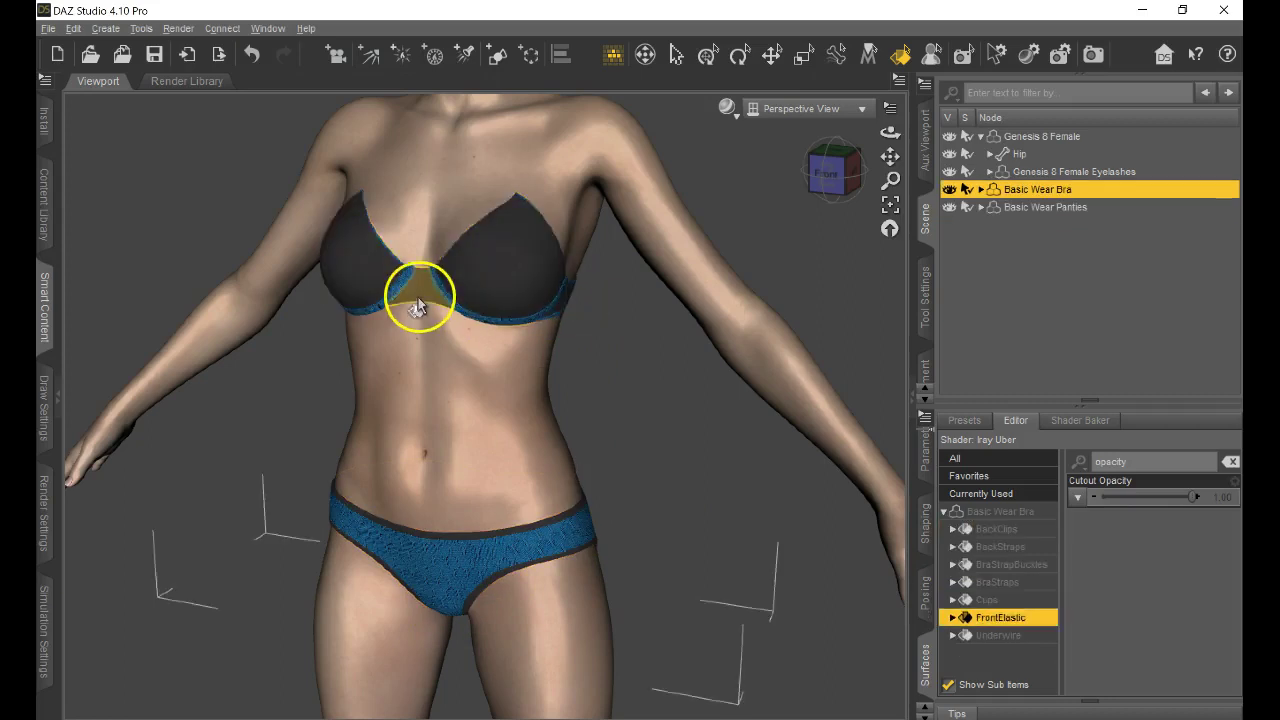
click(503, 297)
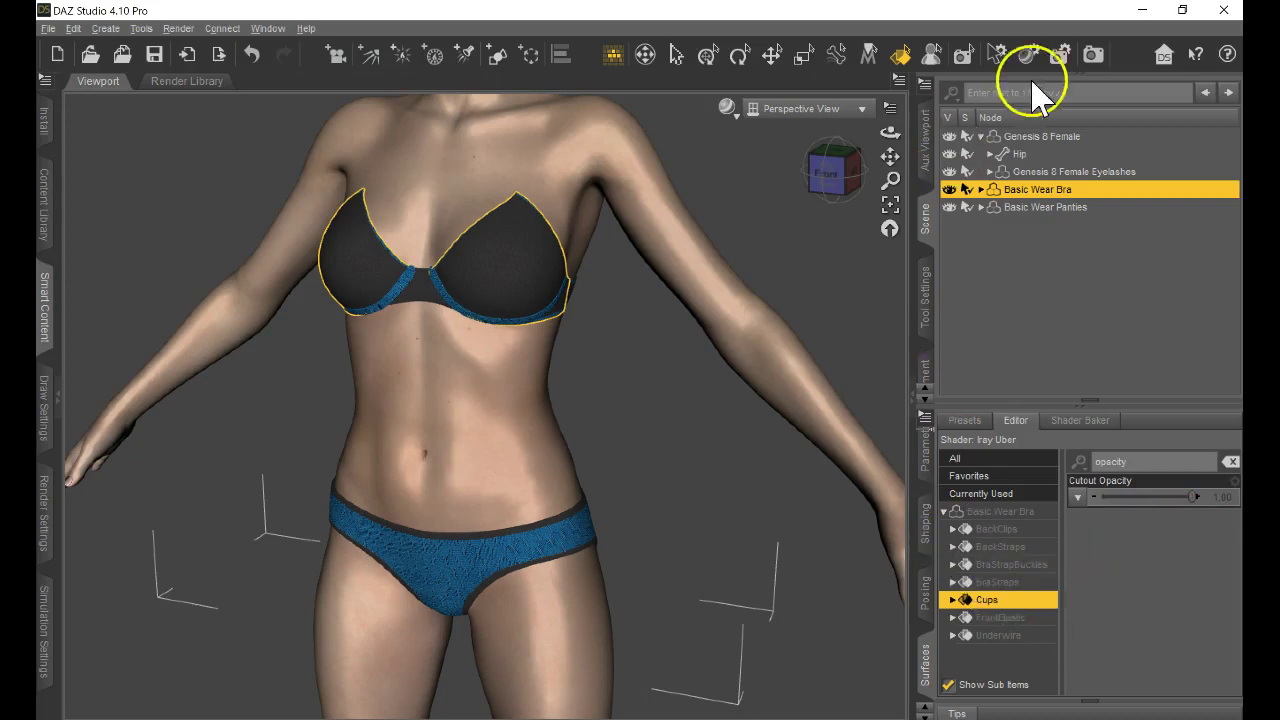
- Select all of Genesis 8 Female's skin surfaces and clear the opacity filter
click(1042, 140)
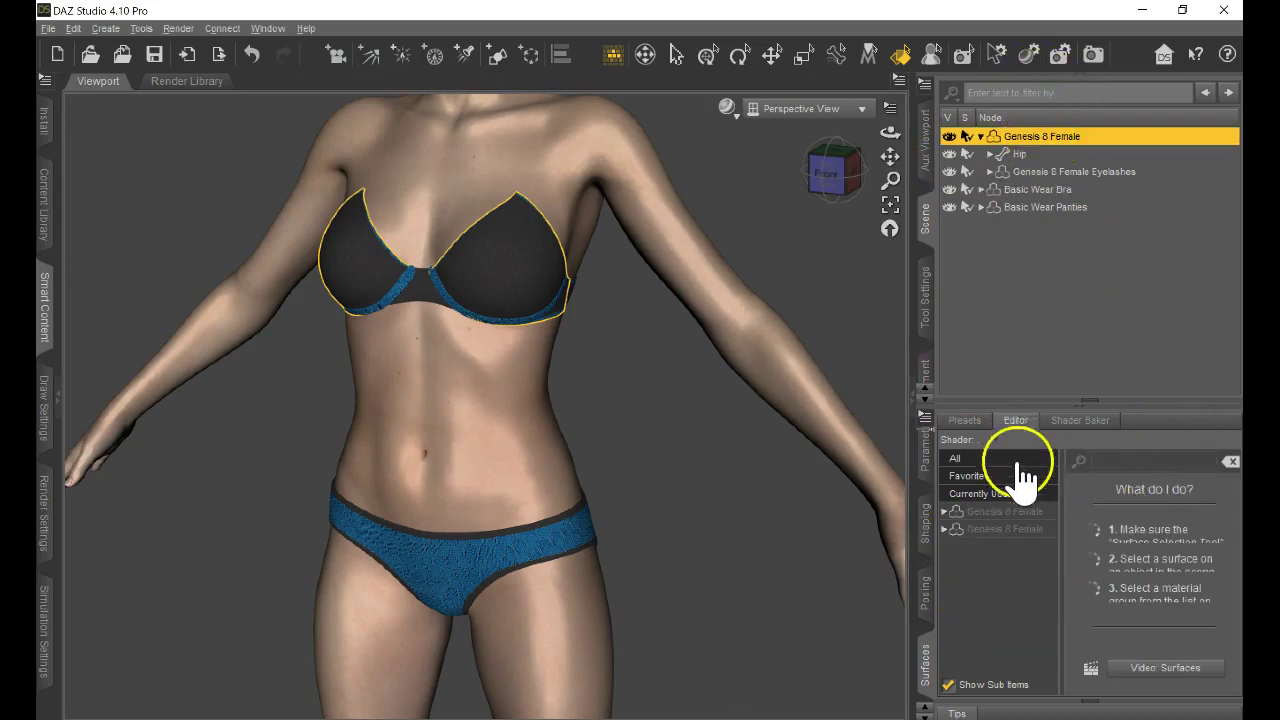
click(1032, 513)
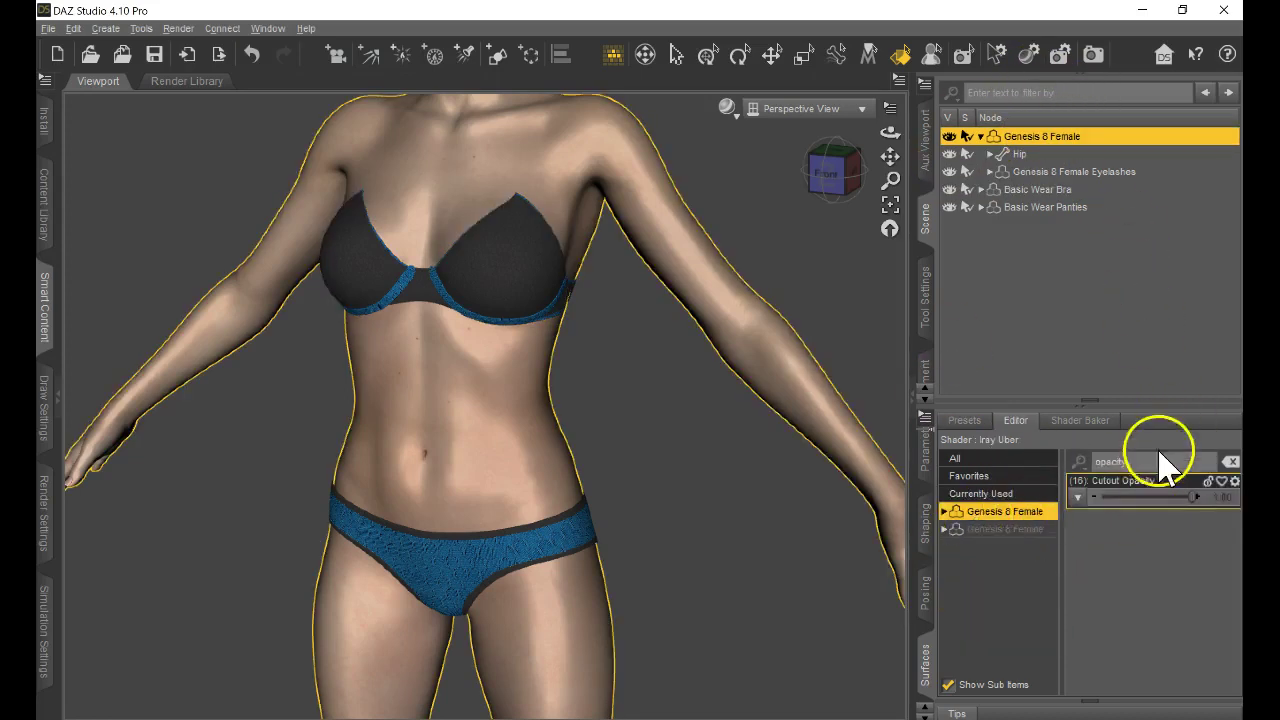
click(1231, 463)
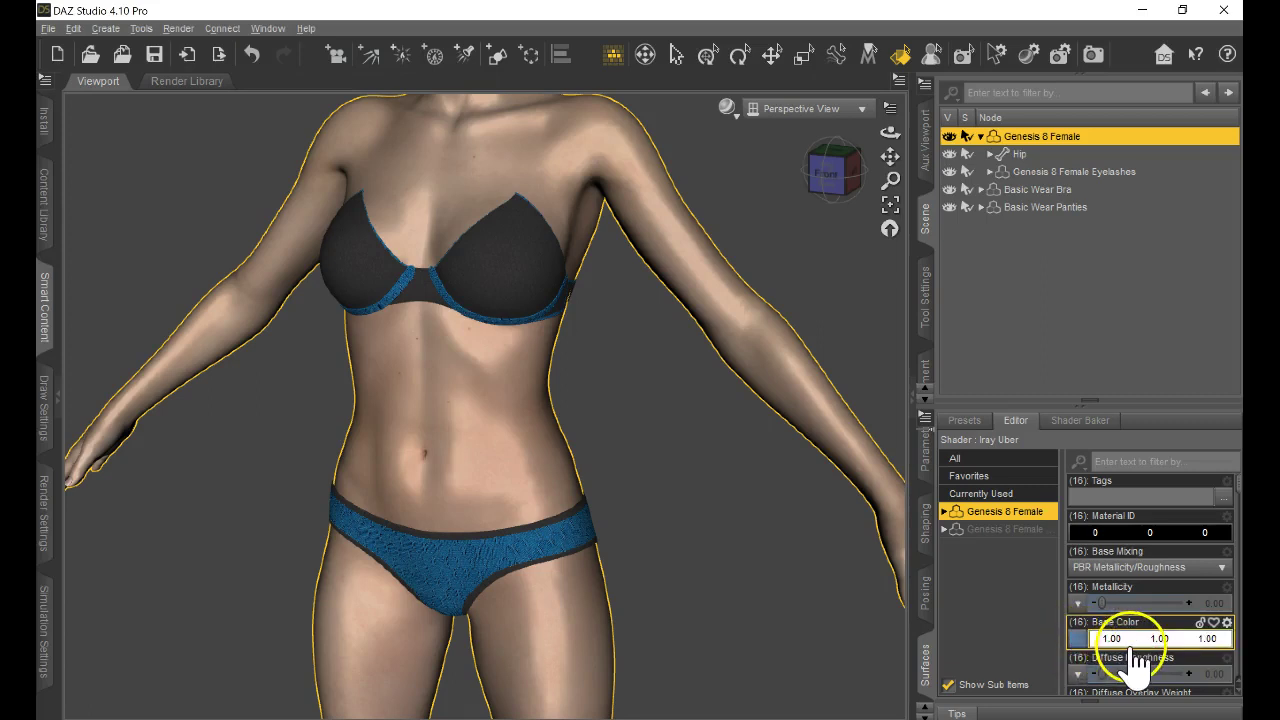
- Apply the soft-colors seamless texture image as the skin's Base Color map
click(1081, 643)
click(1020, 29)
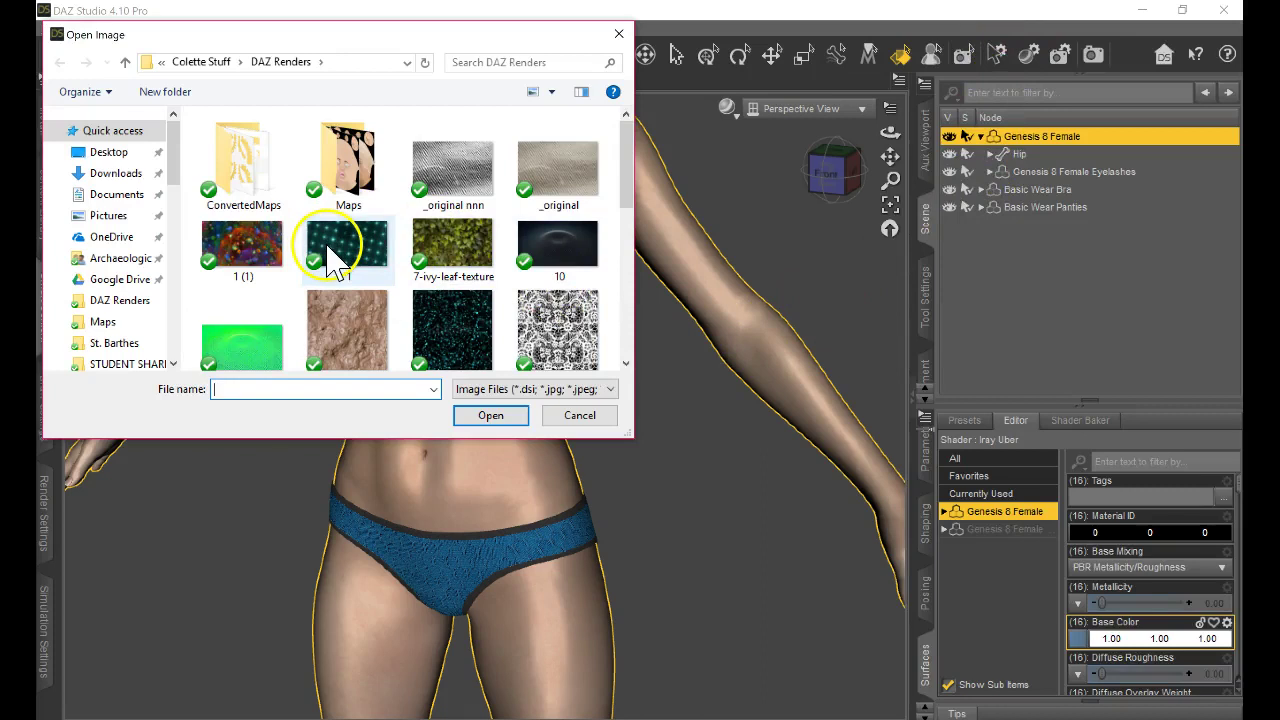
scroll(343, 271, down, 2)
click(245, 272)
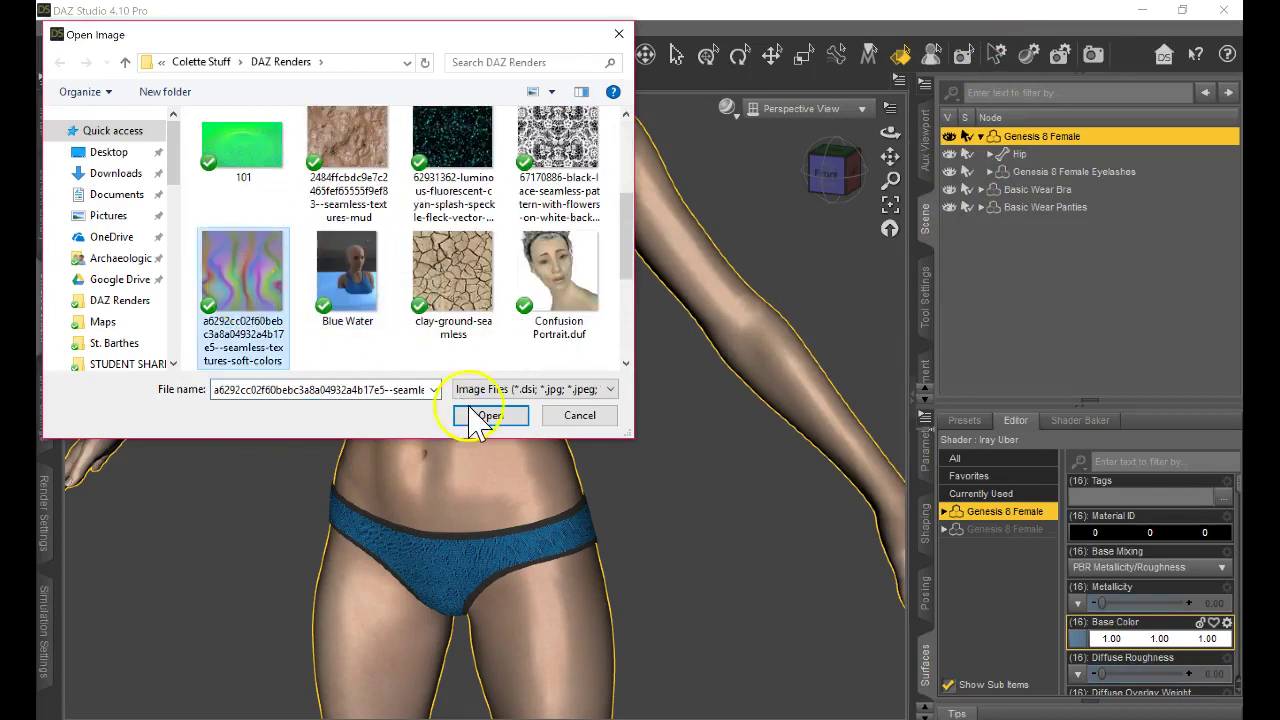
click(482, 418)
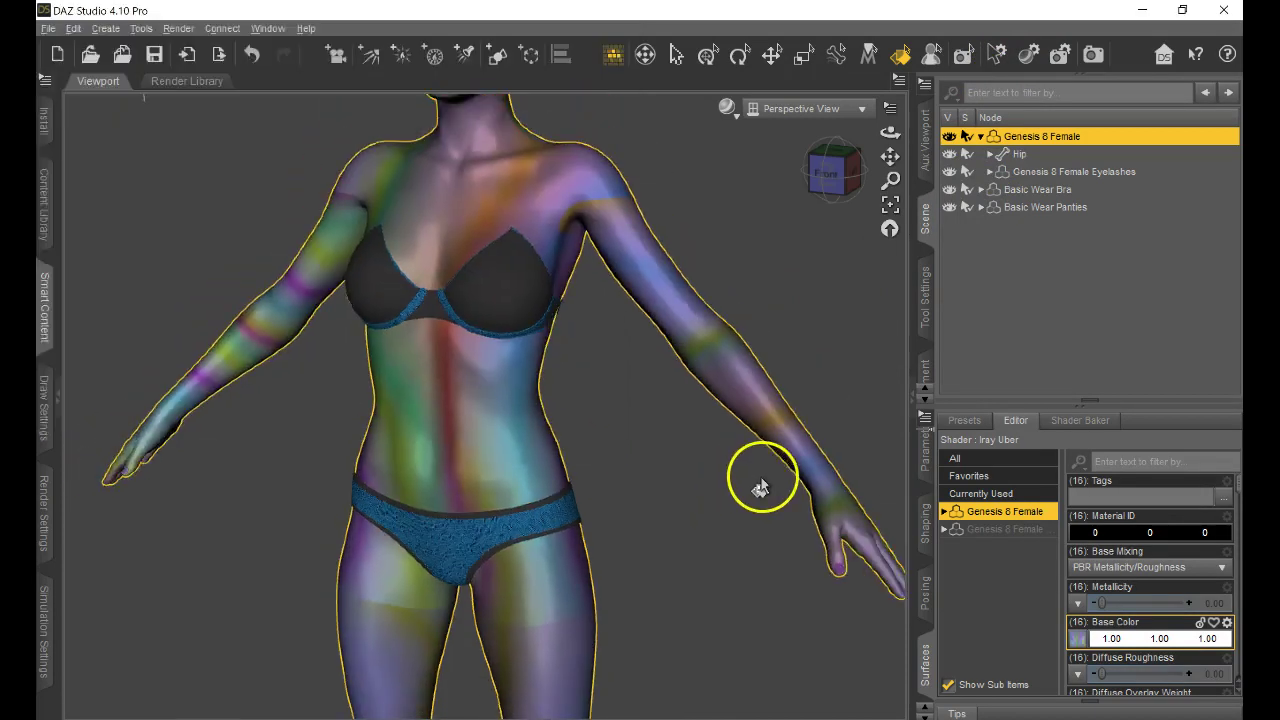
scroll(760, 488, down, 6)
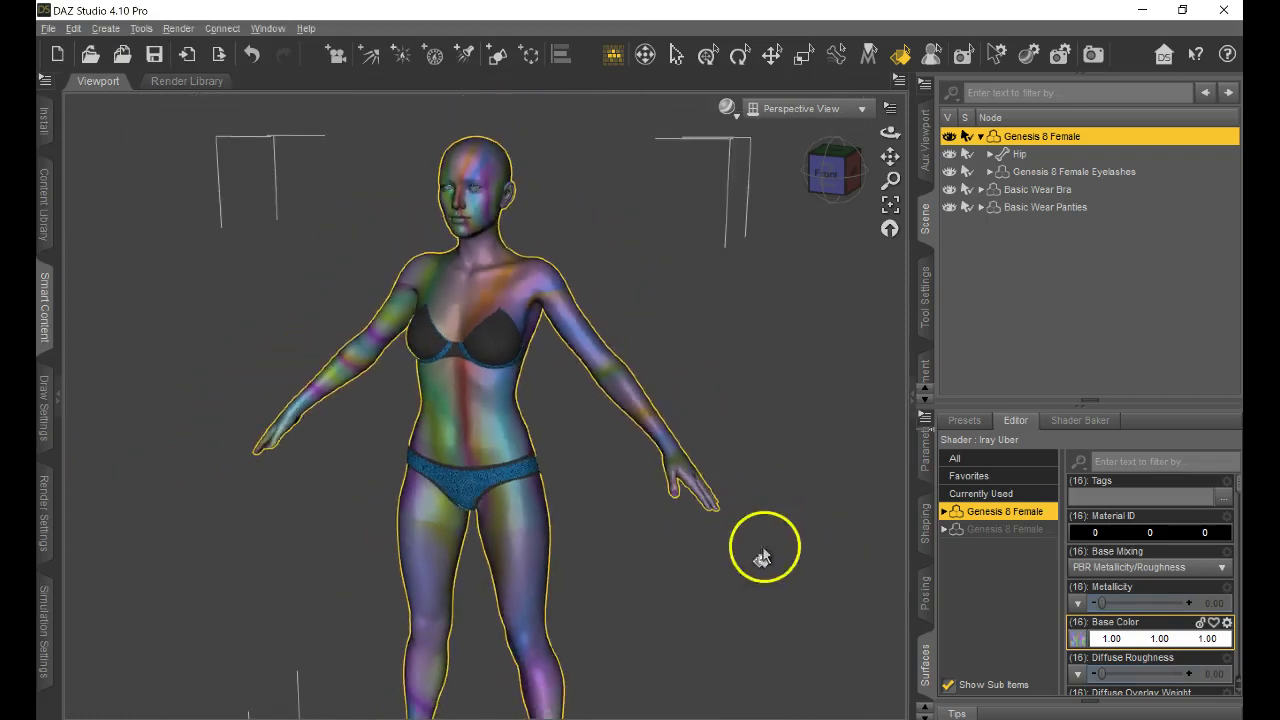
scroll(776, 578, down, 5)
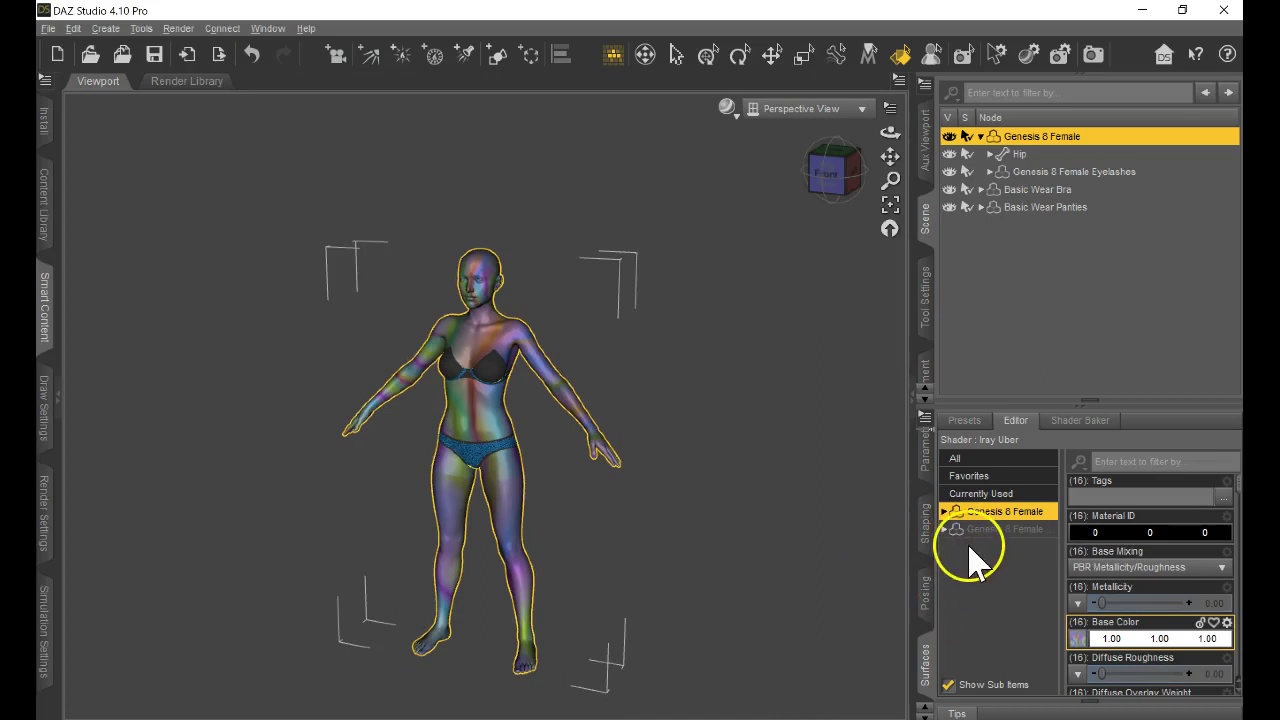
- Undo the soft-colors texture, restoring the original G8FBaseTorsoMapD_1002 skin map
scroll(486, 371, down, 2)
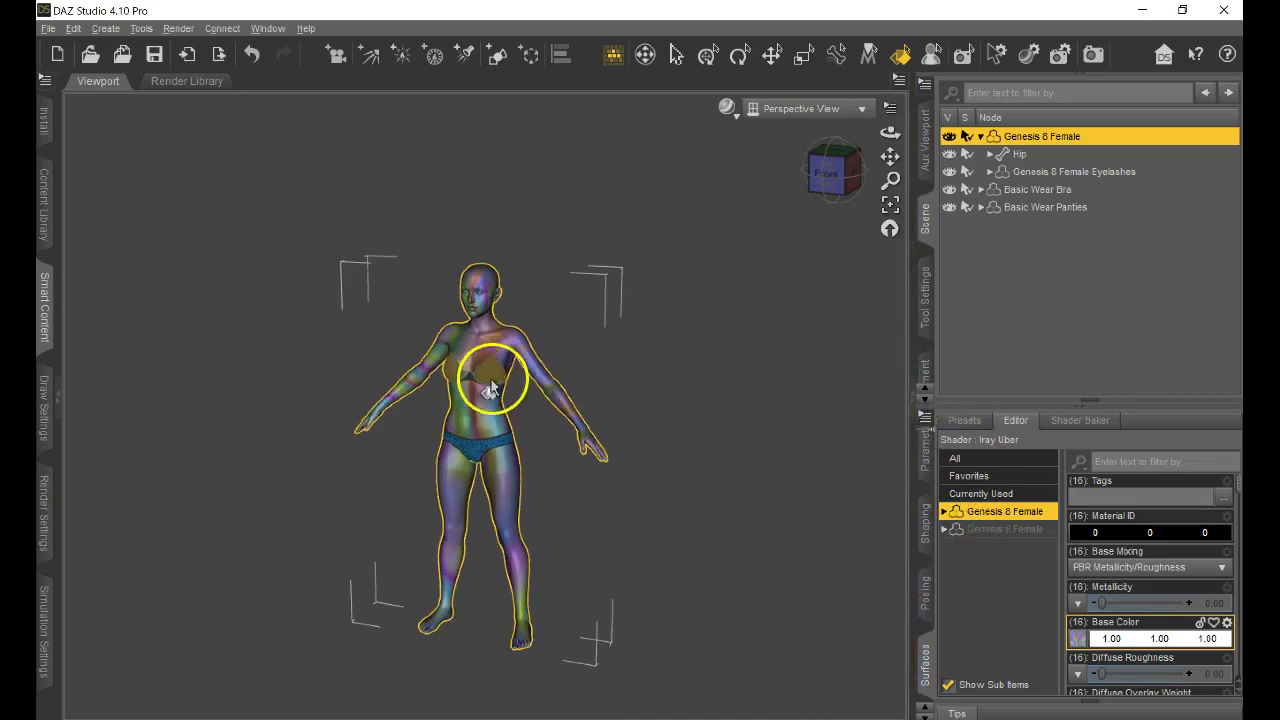
click(251, 53)
scroll(605, 440, down, 1)
right_click(609, 470)
click(605, 512)
- Select the torso skin surfaces and dock the Surfaces settings in the upper pane
scroll(610, 511, up, 5)
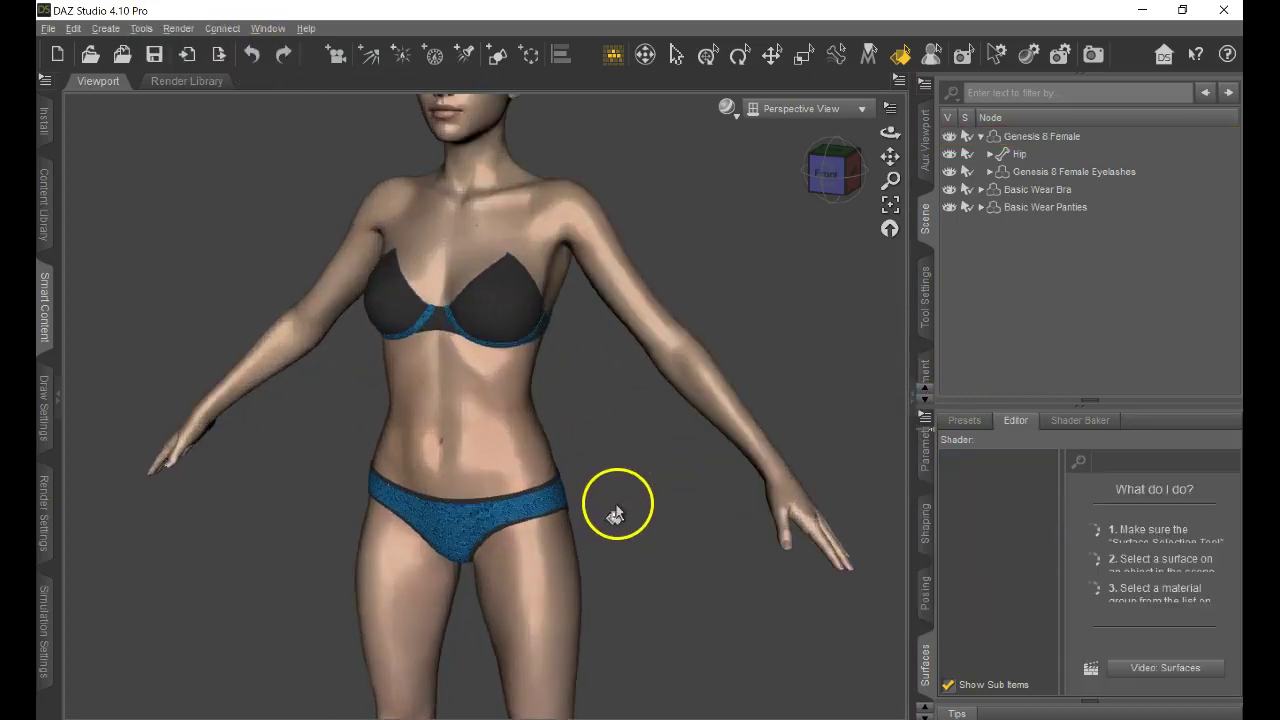
scroll(623, 503, up, 2)
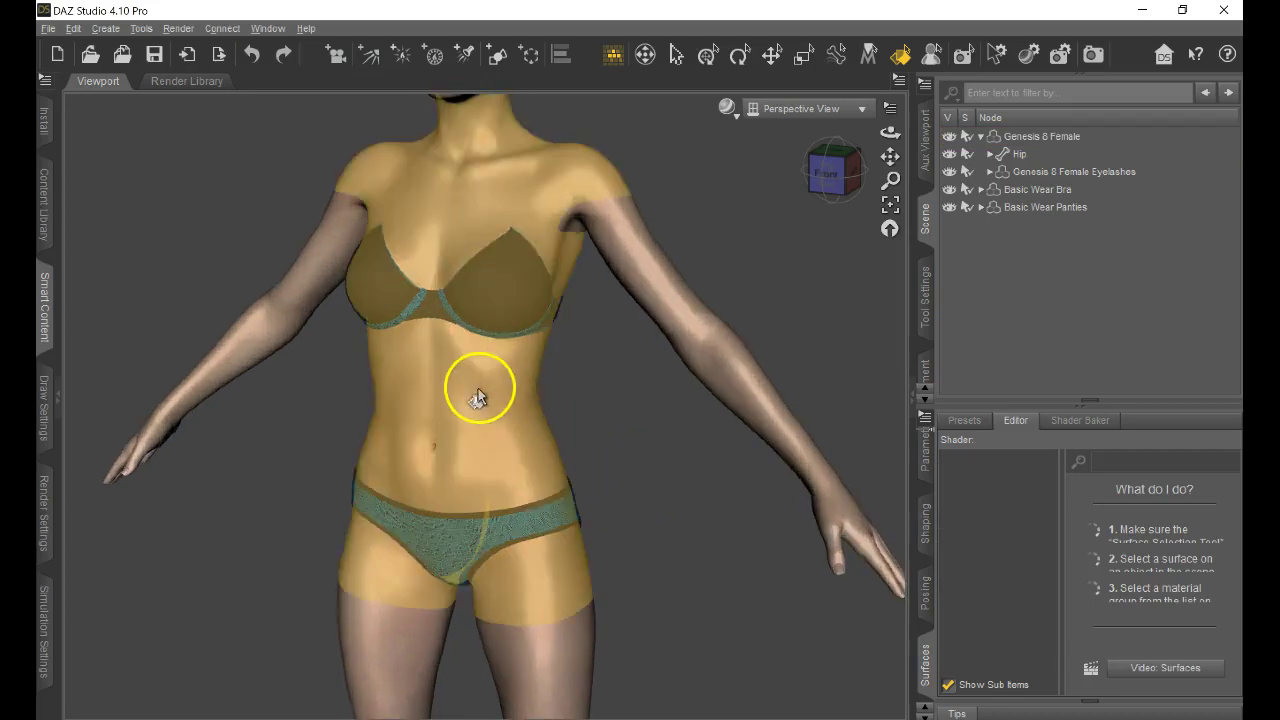
click(481, 389)
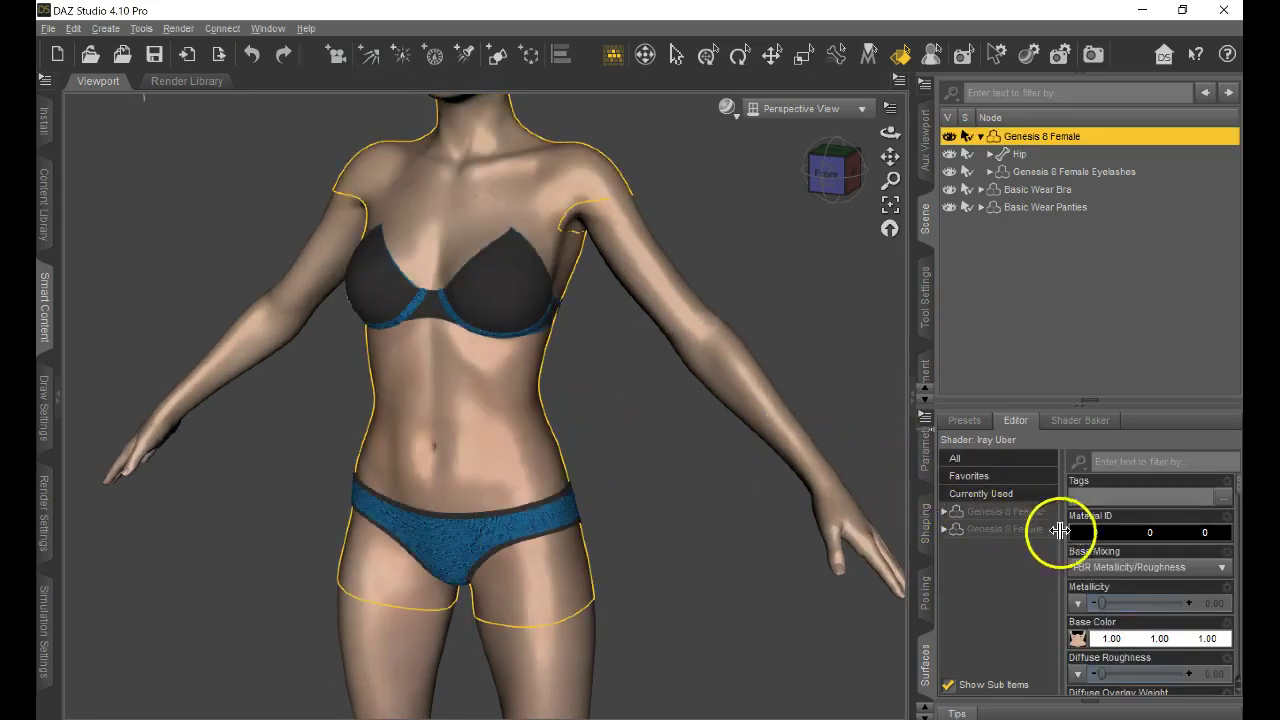
scroll(1130, 680, down, 1)
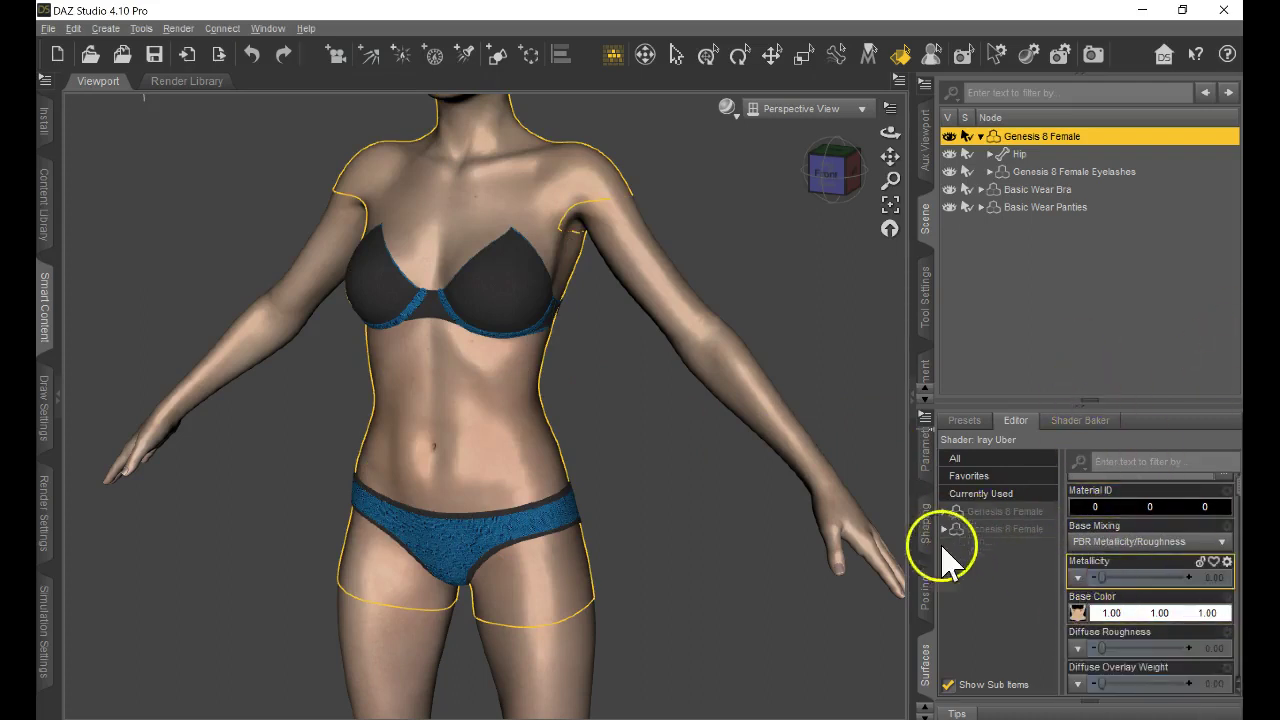
drag(924, 672, 926, 198)
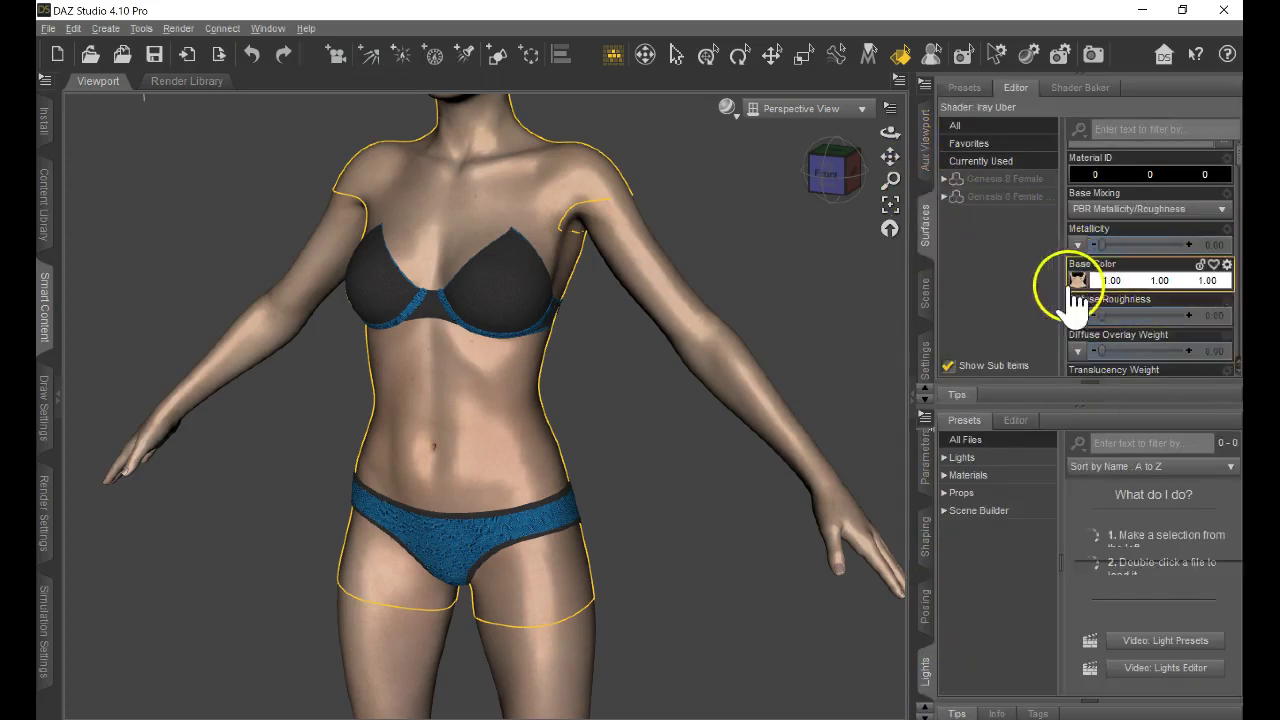
mouse_move(1080, 279)
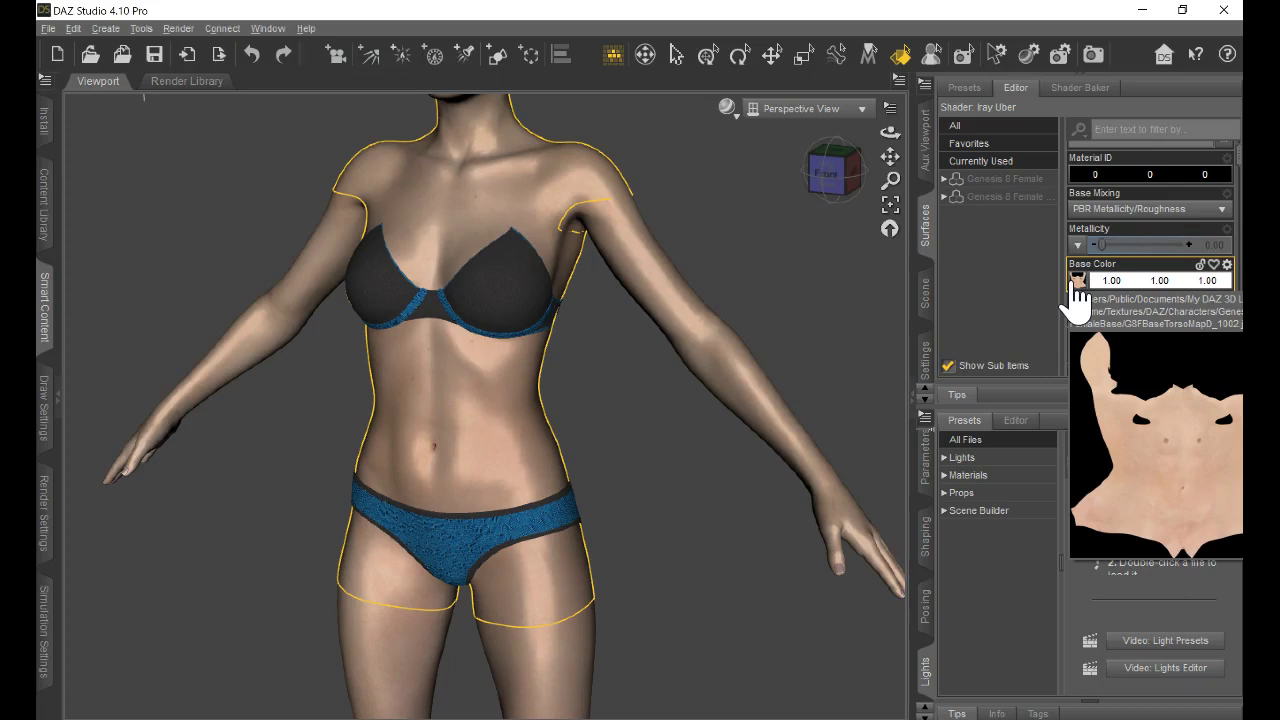
- Apply the '1 (1)' image from Colette Stuff > DAZ Renders as the torso's Base Color
click(1077, 283)
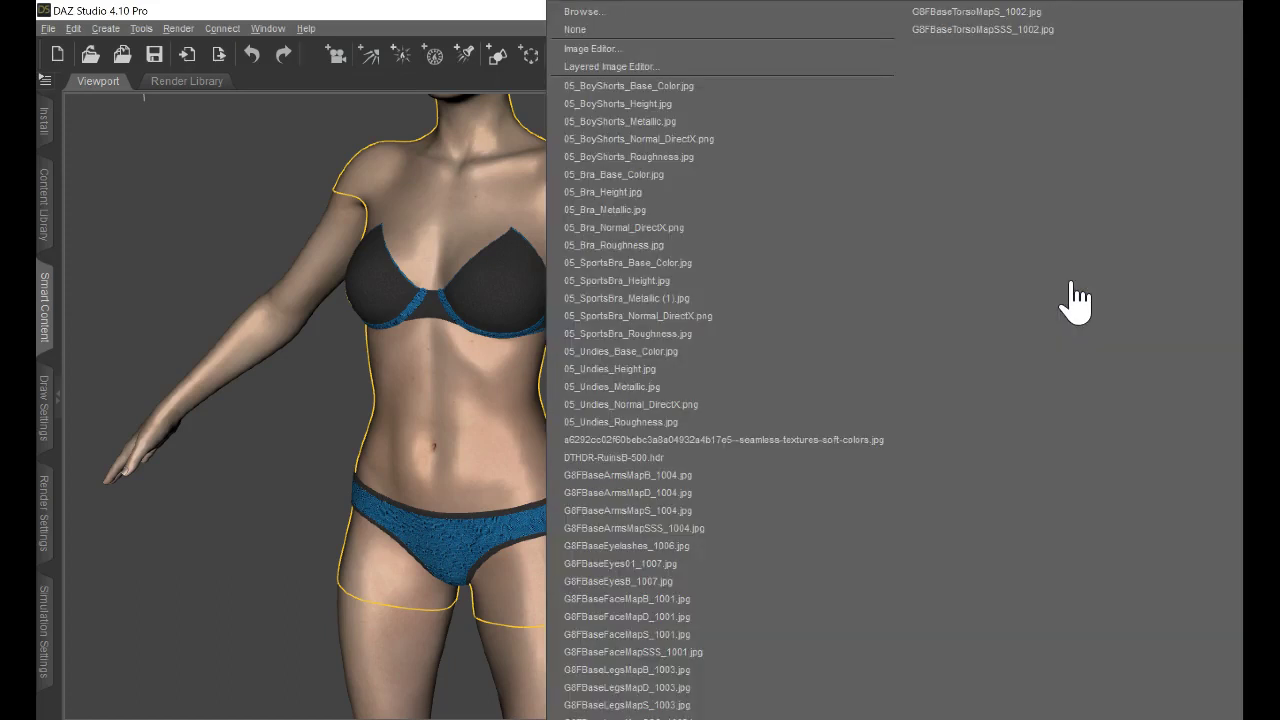
click(720, 12)
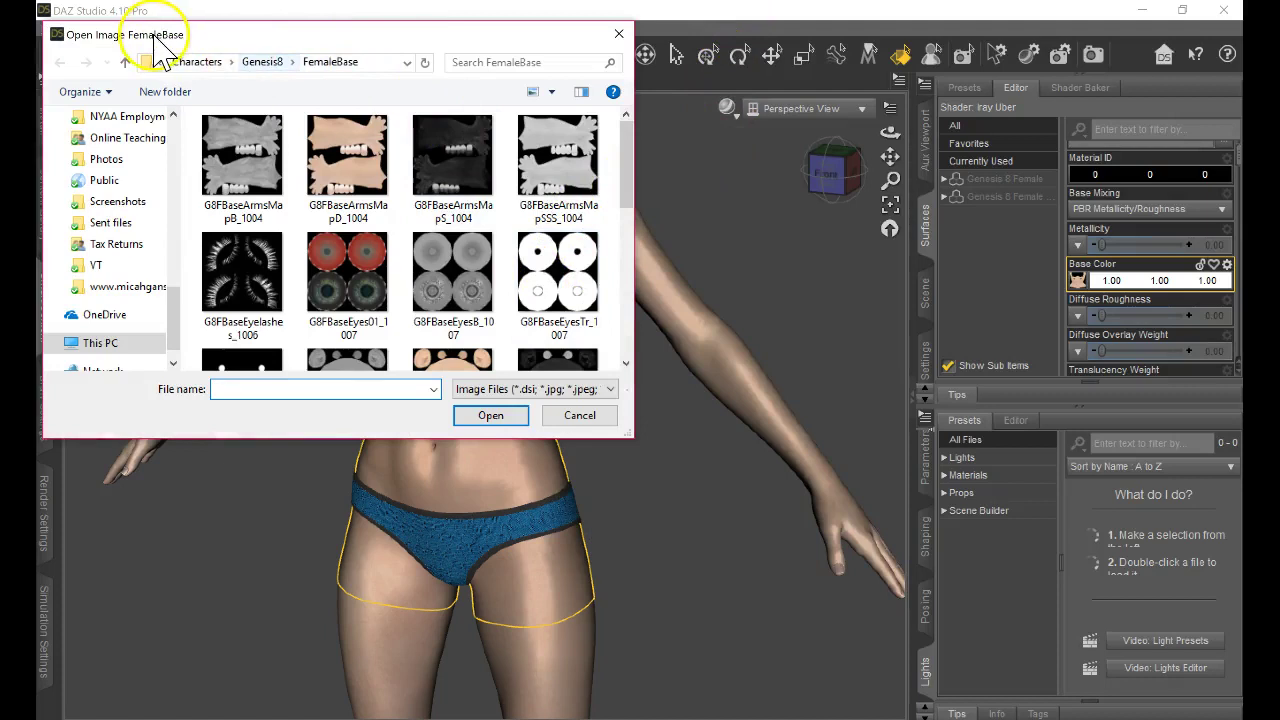
scroll(400, 240, down, 3)
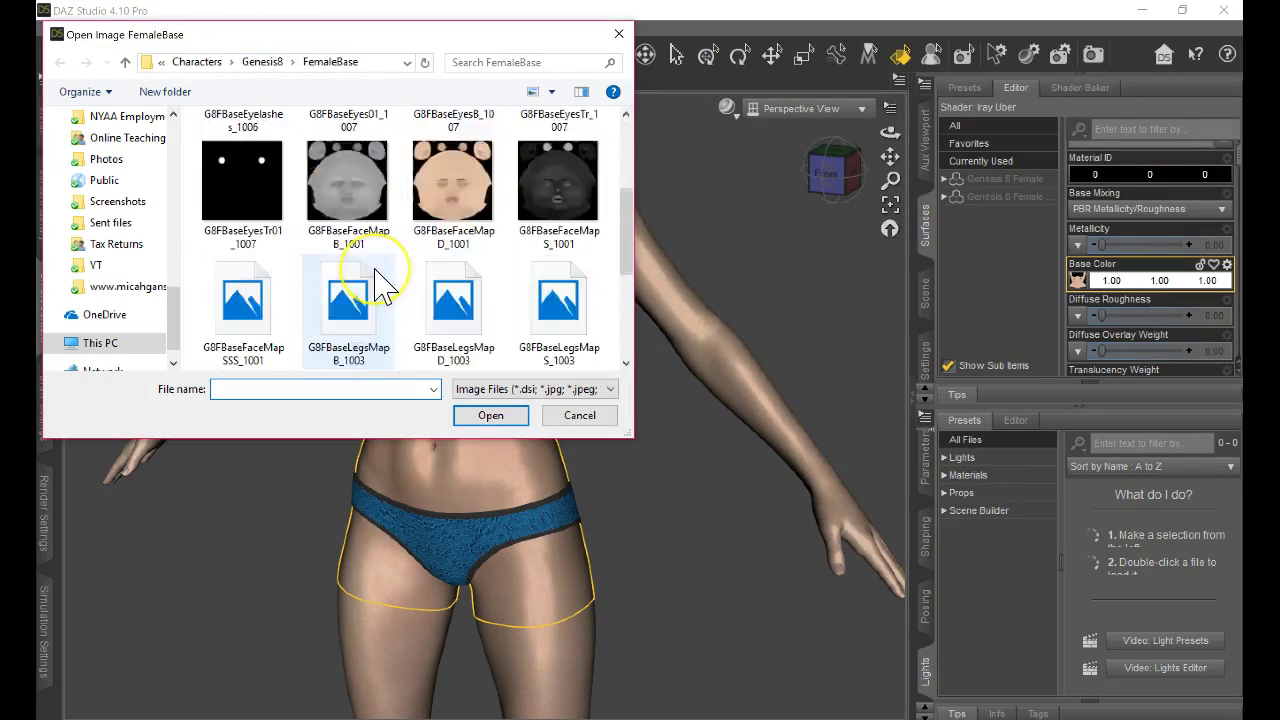
scroll(398, 290, up, 5)
scroll(400, 292, down, 4)
scroll(405, 296, up, 5)
scroll(128, 205, up, 2)
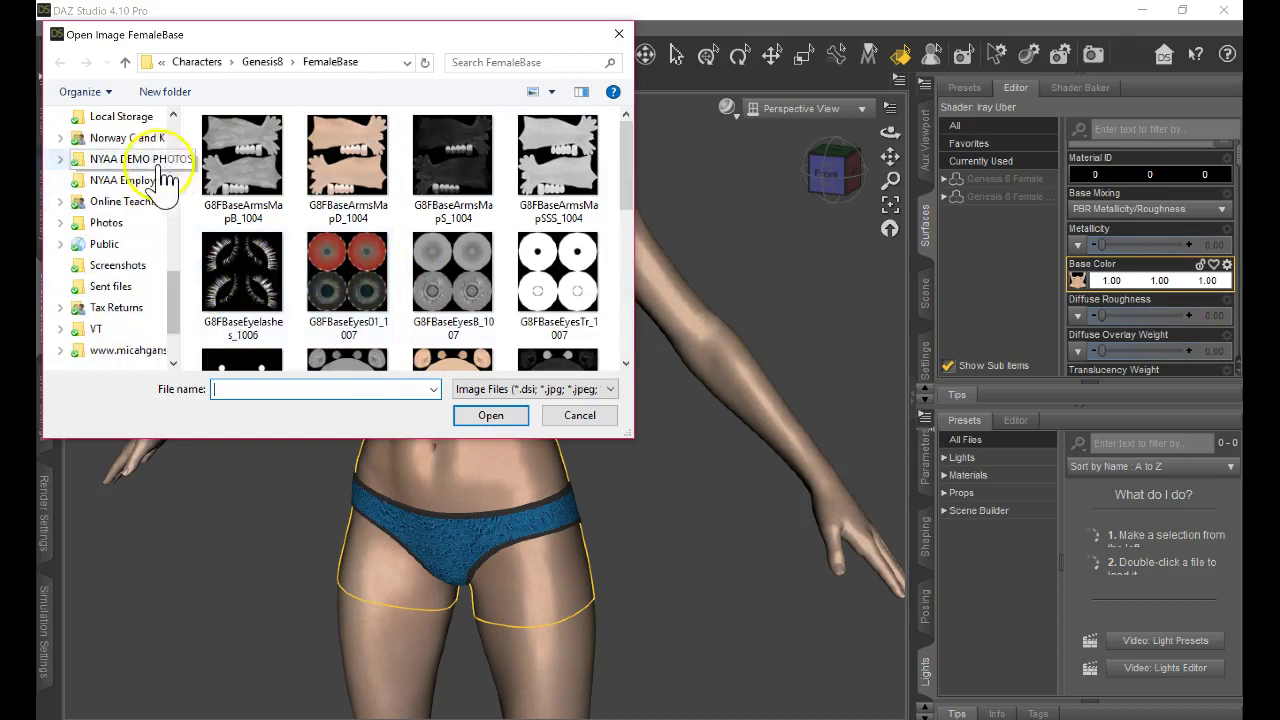
scroll(152, 215, up, 2)
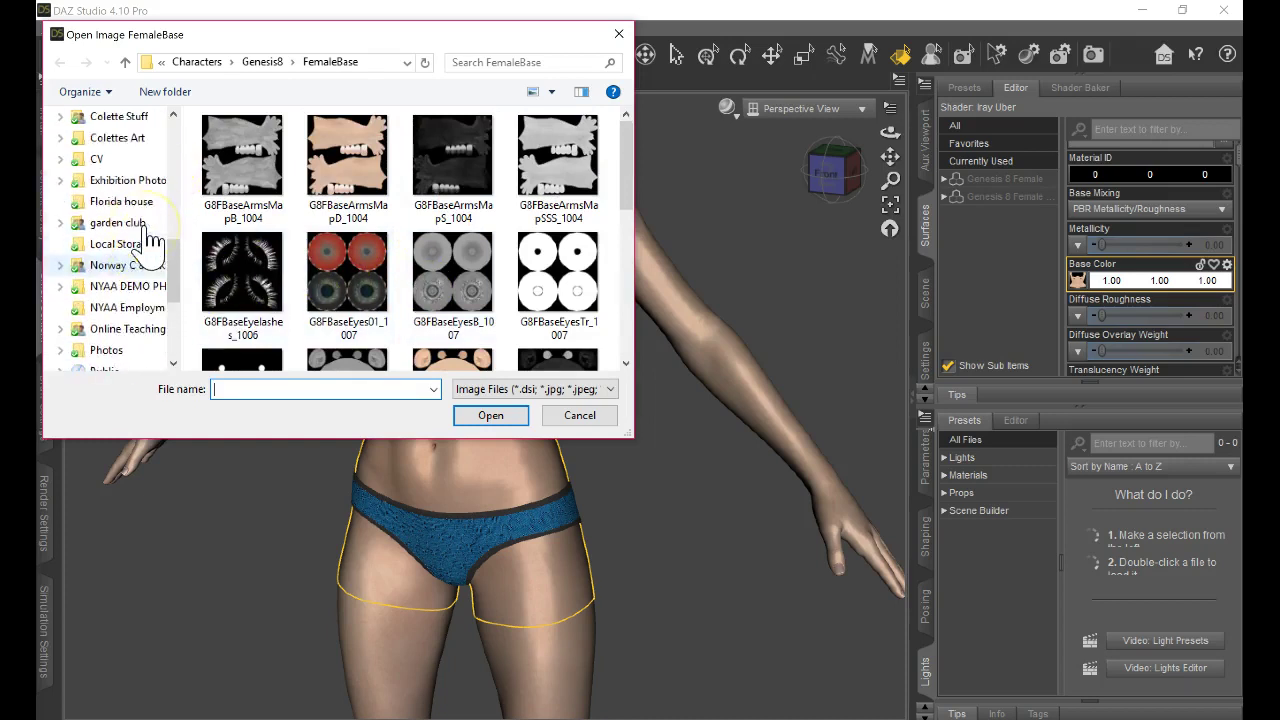
click(145, 161)
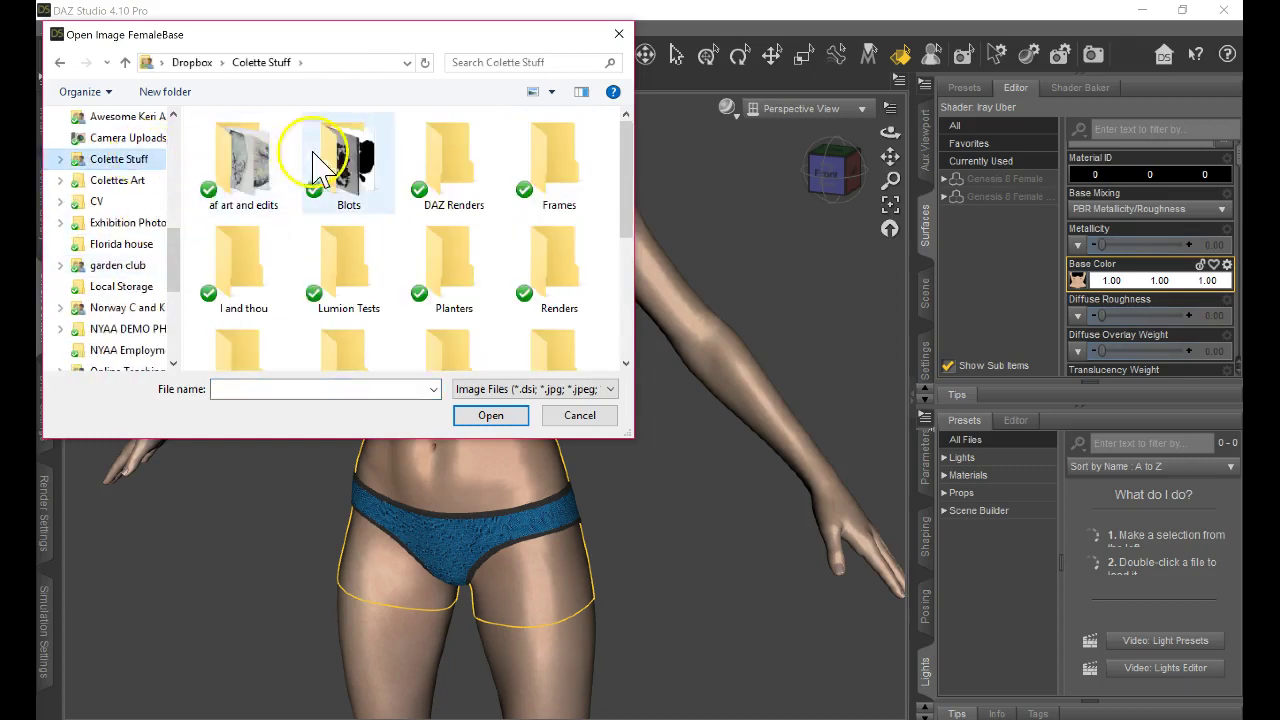
double_click(437, 170)
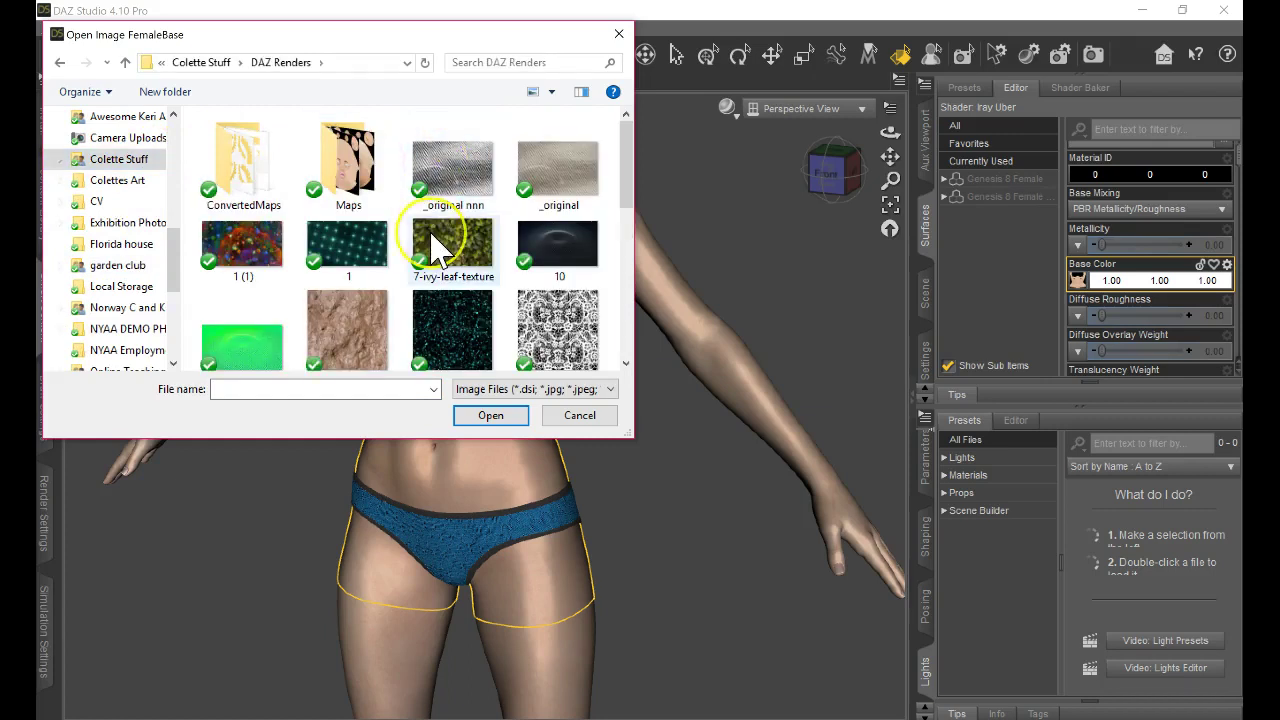
click(242, 244)
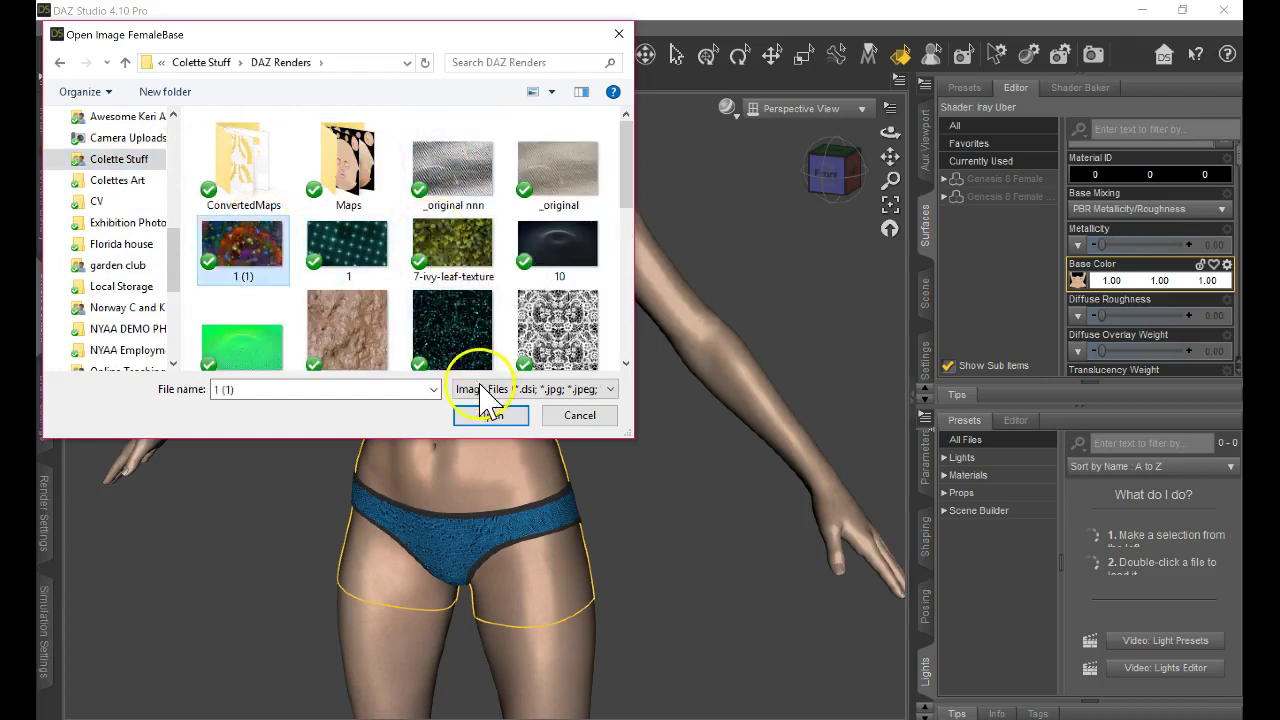
click(491, 416)
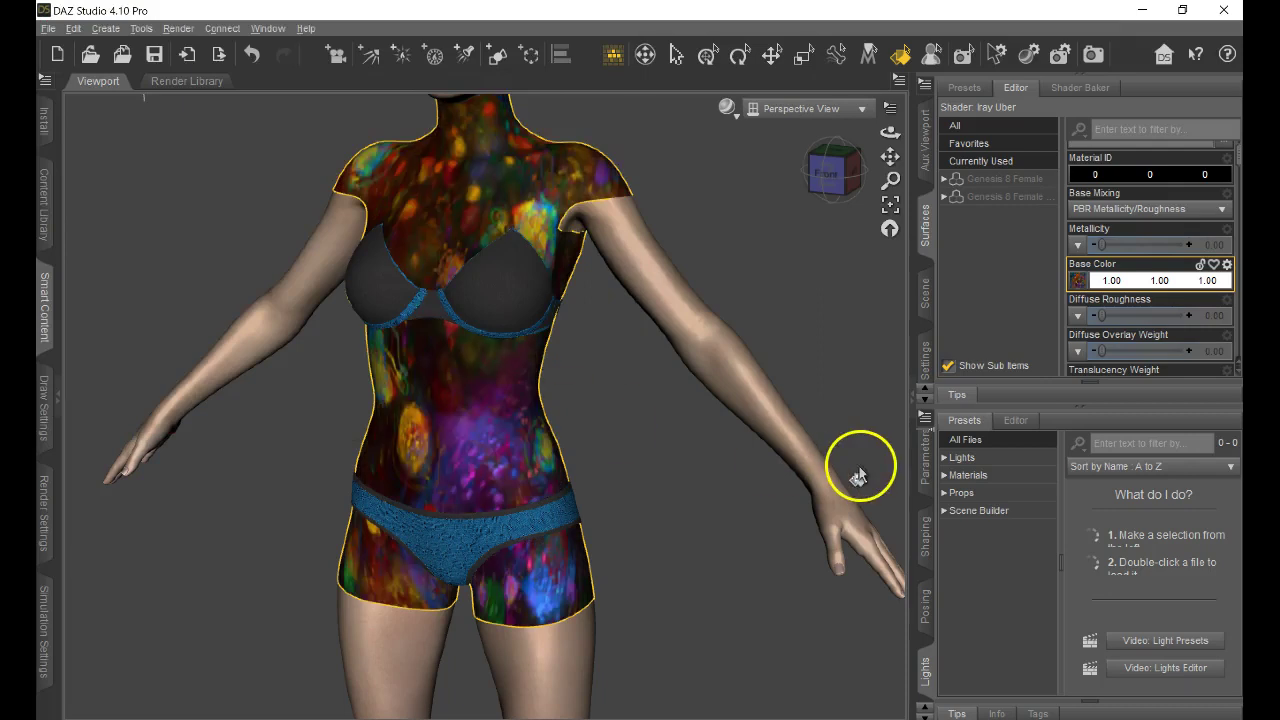
scroll(828, 428, down, 5)
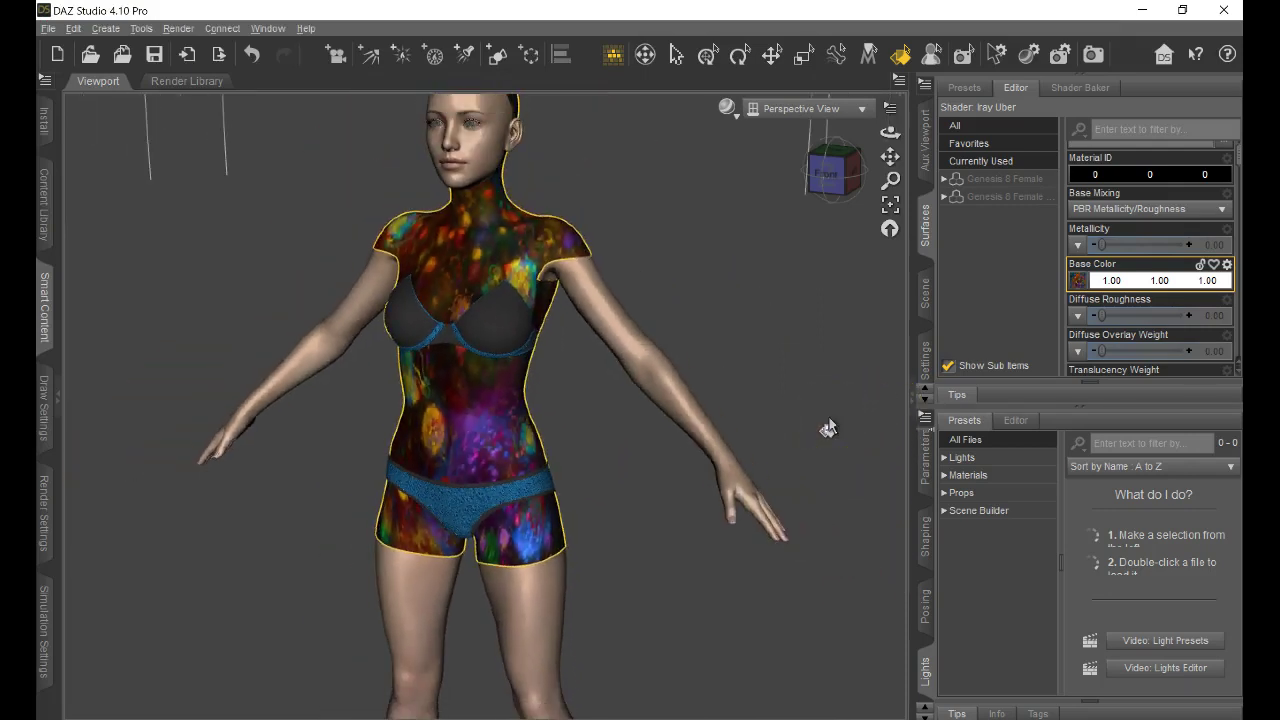
scroll(826, 428, down, 3)
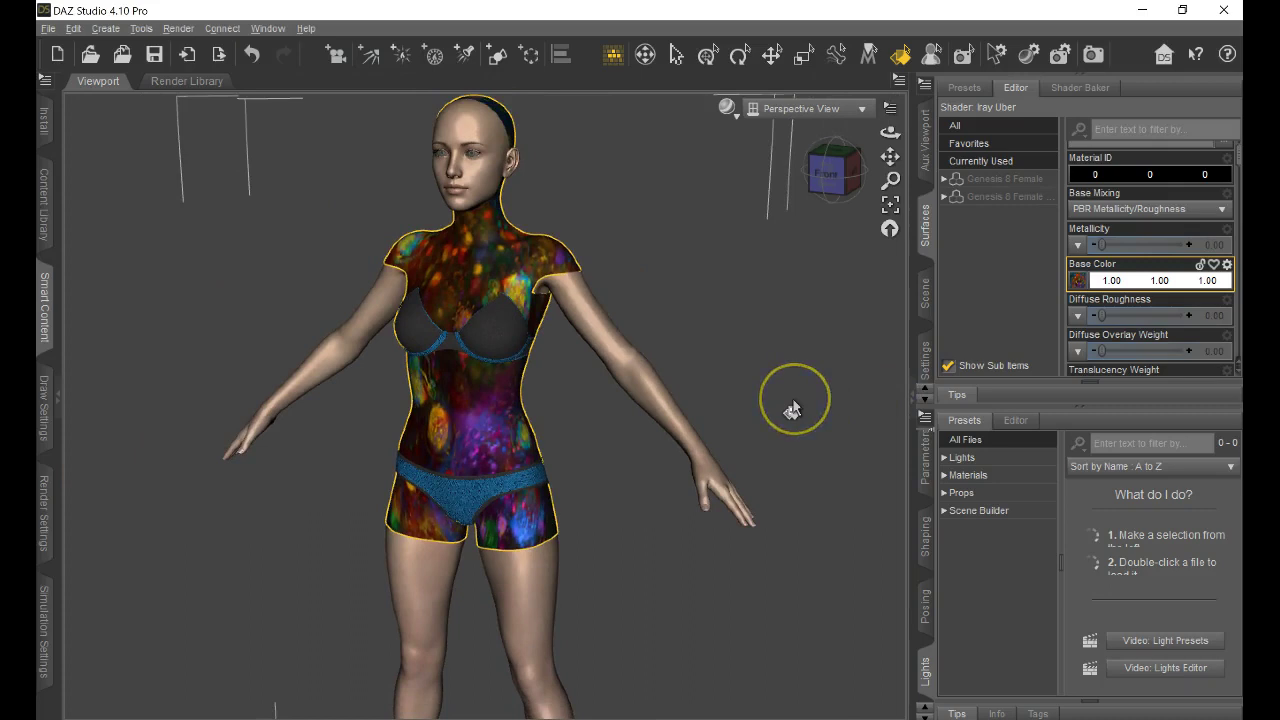
- Undo the '1 (1)' torso texture and switch to the Node Selection tool
scroll(792, 410, up, 6)
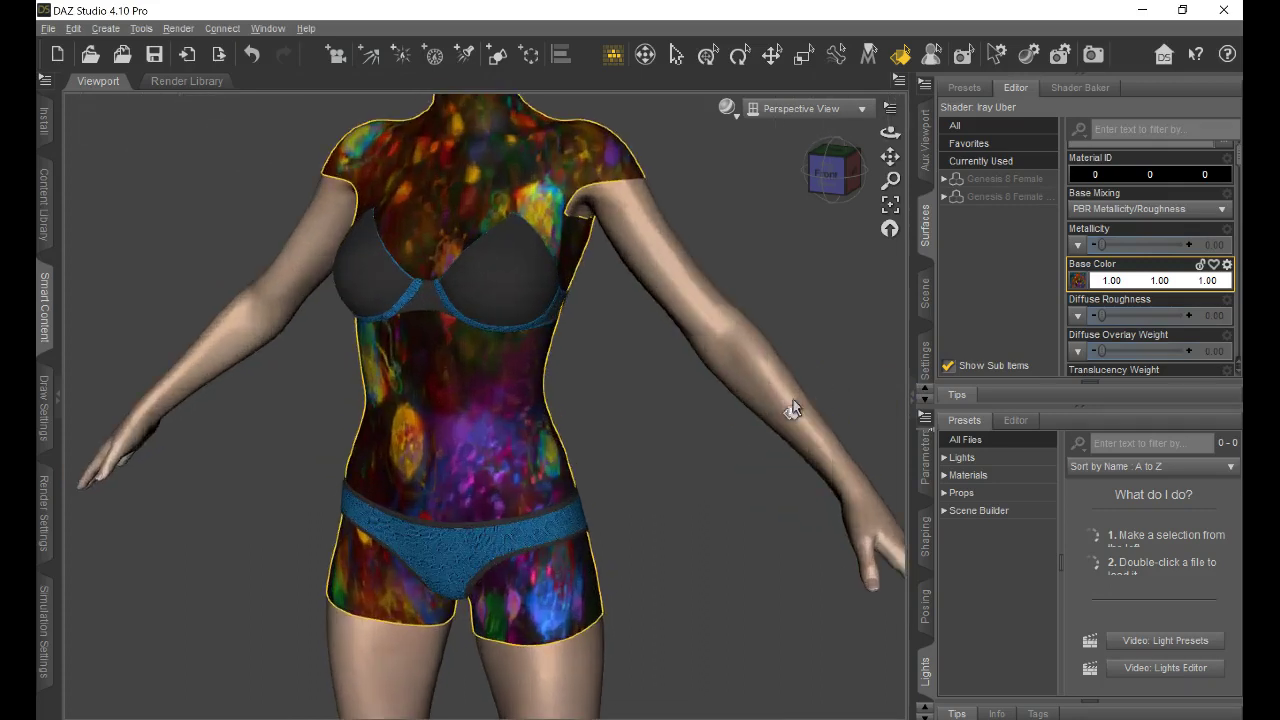
mouse_move(1077, 288)
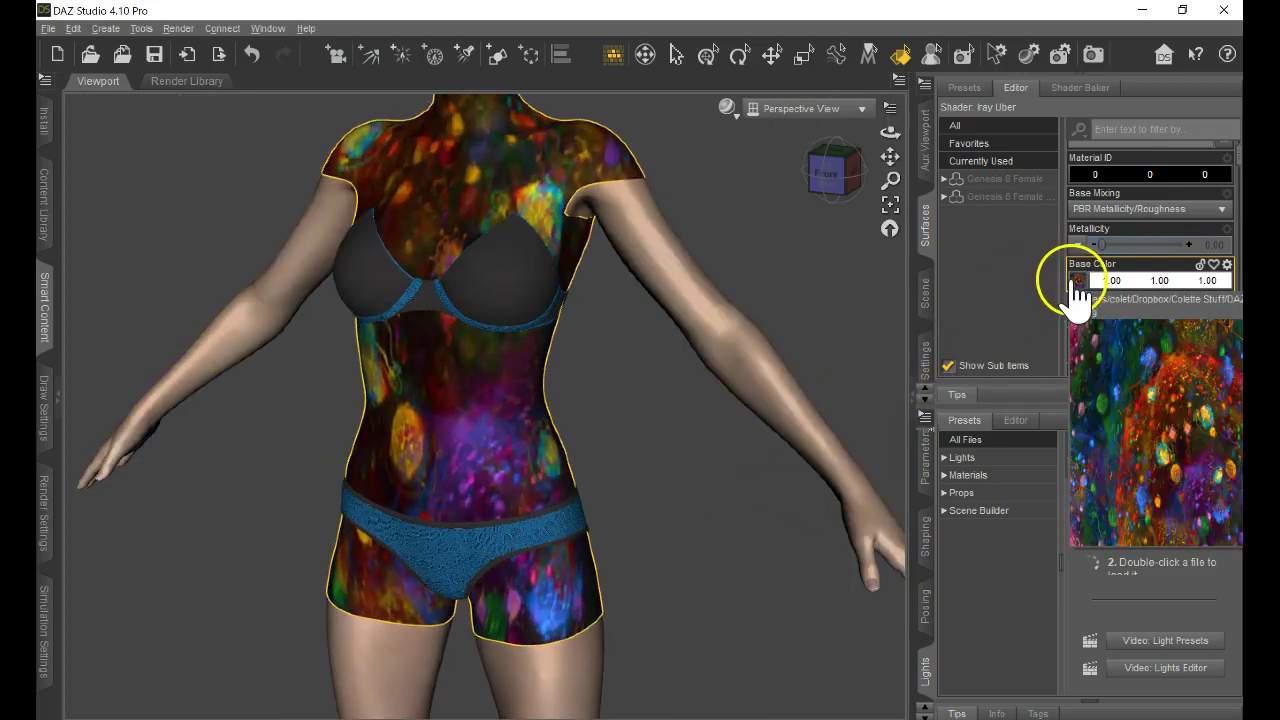
click(251, 54)
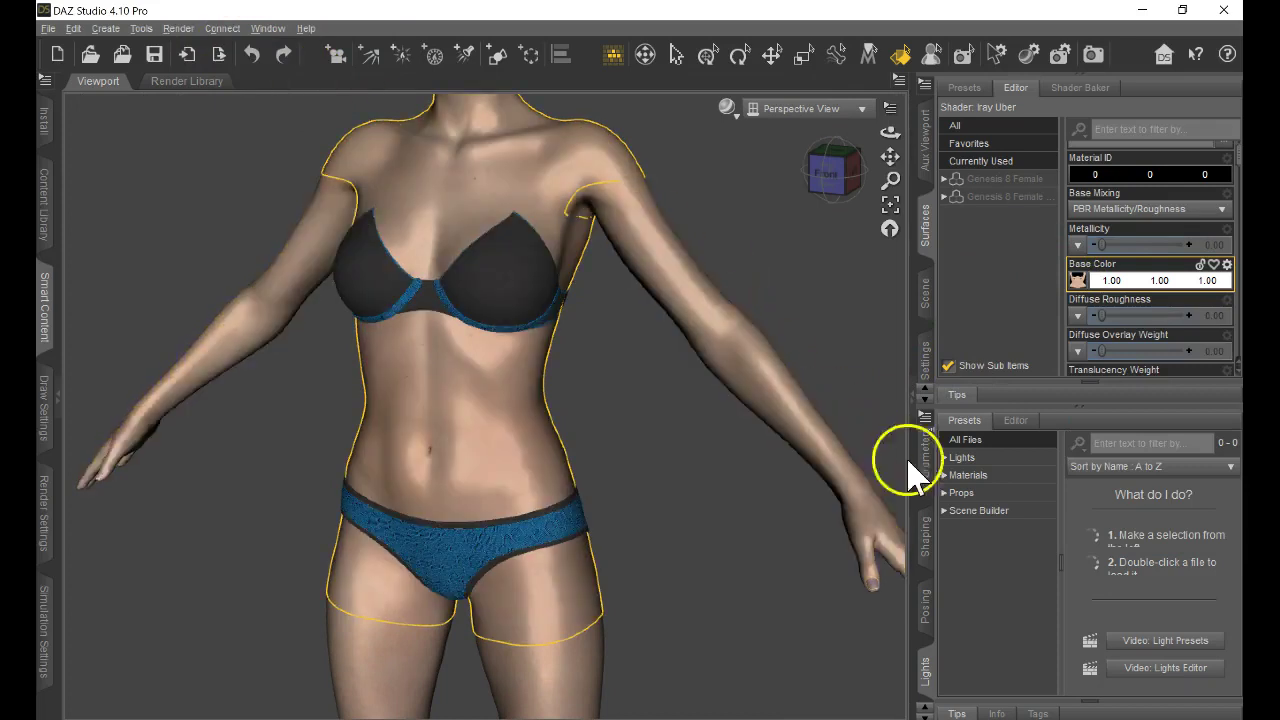
scroll(850, 588, up, 3)
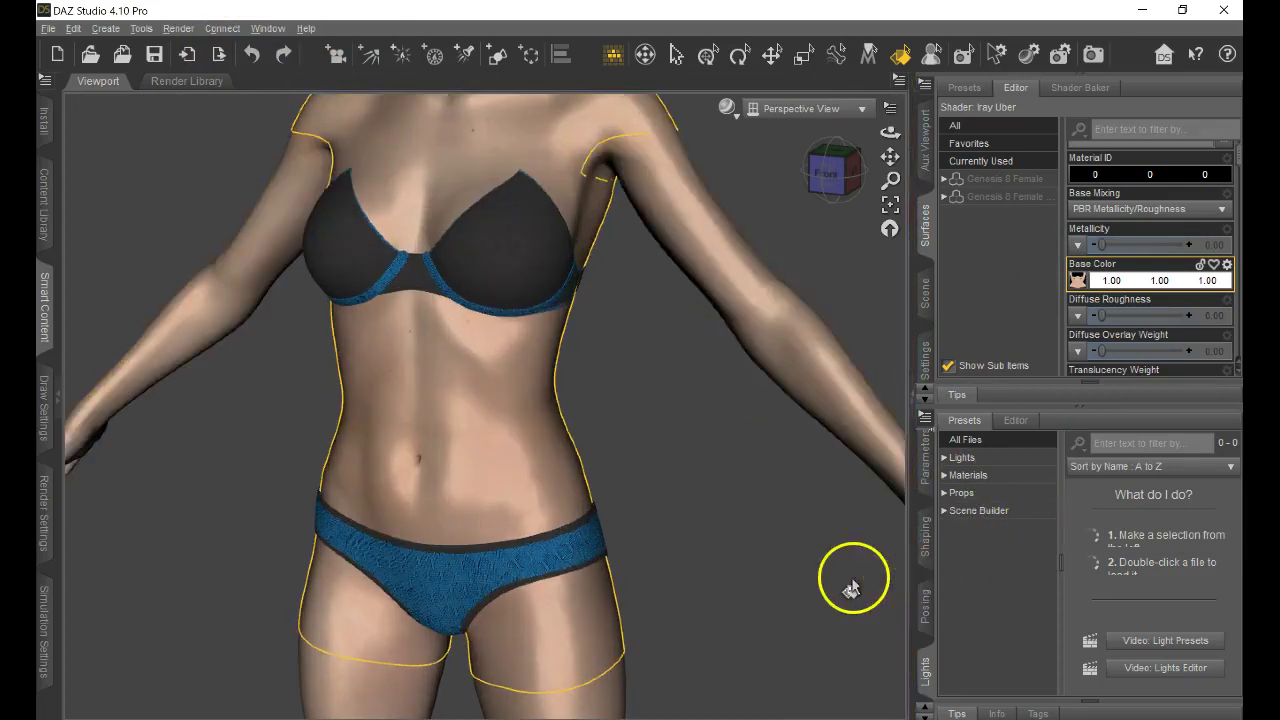
click(684, 58)
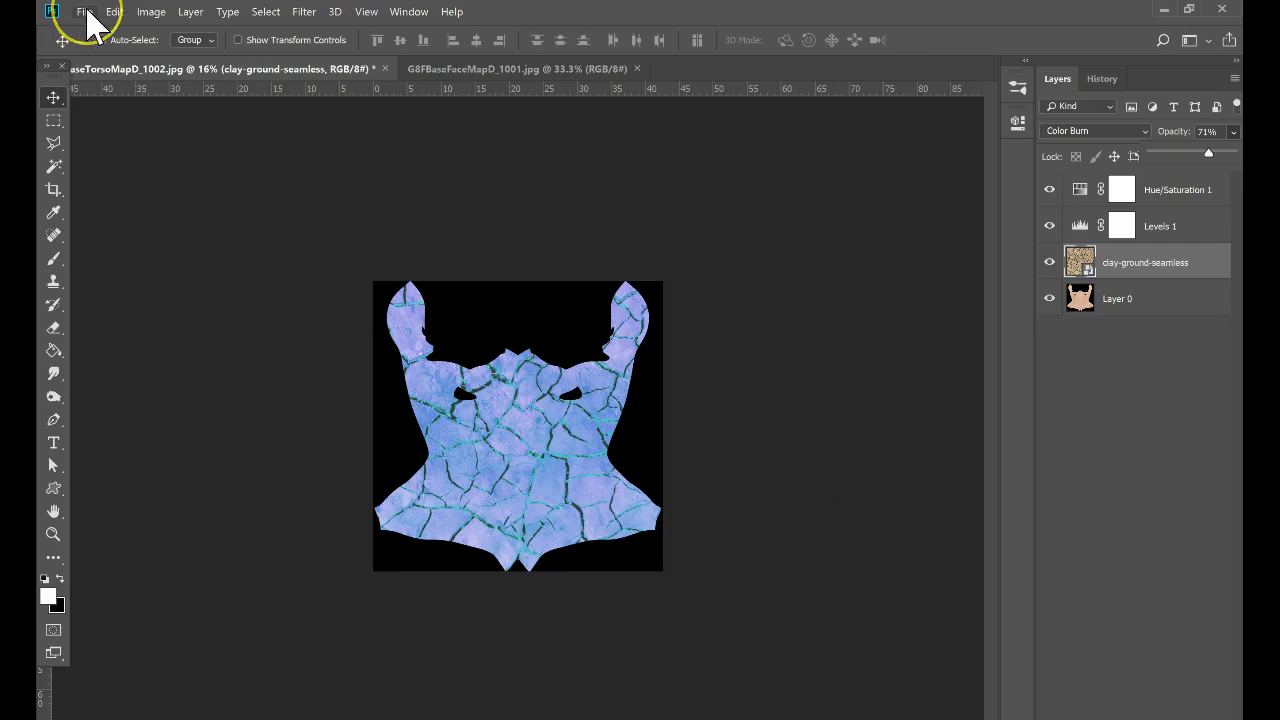
click(86, 12)
click(95, 45)
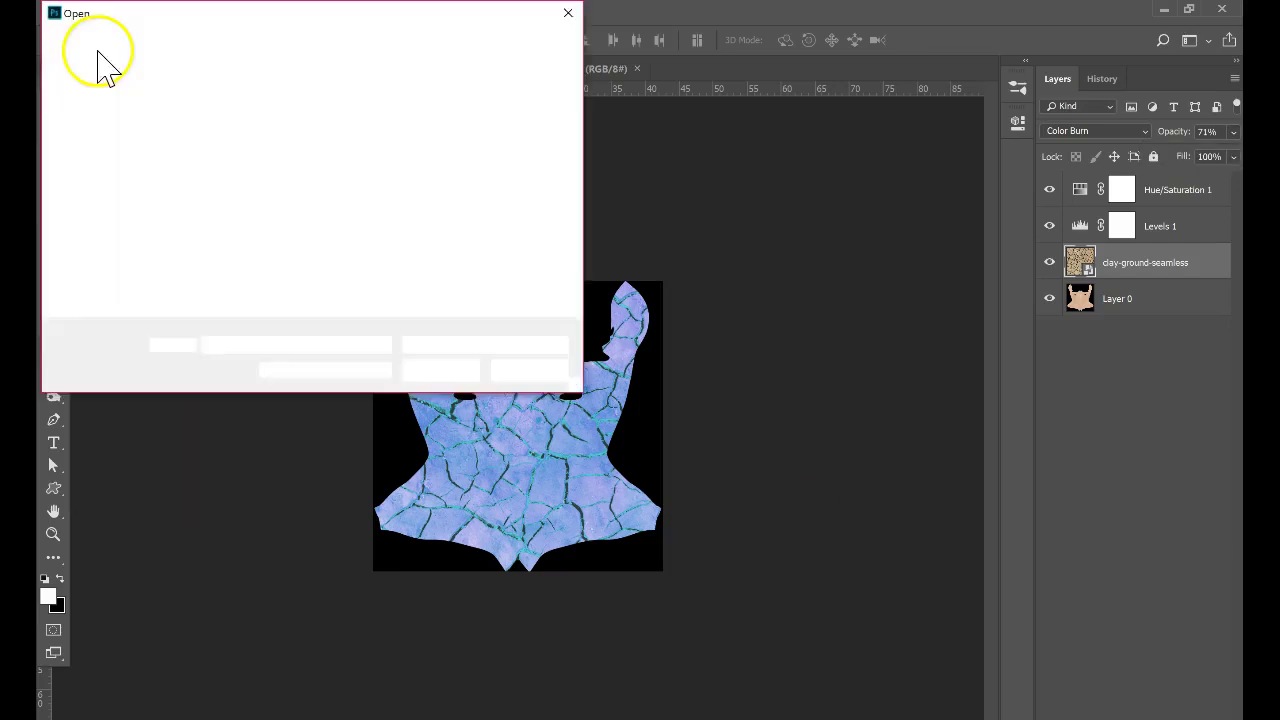
scroll(338, 250, down, 8)
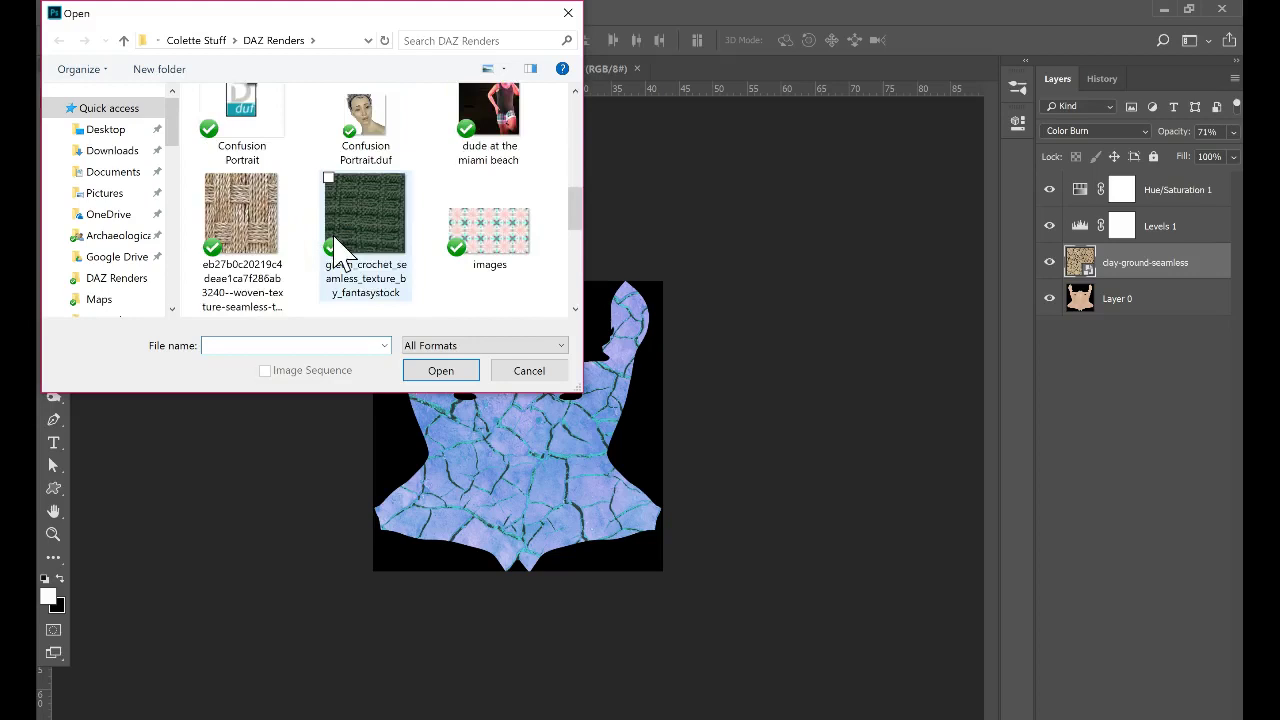
scroll(340, 255, down, 1)
scroll(343, 250, up, 10)
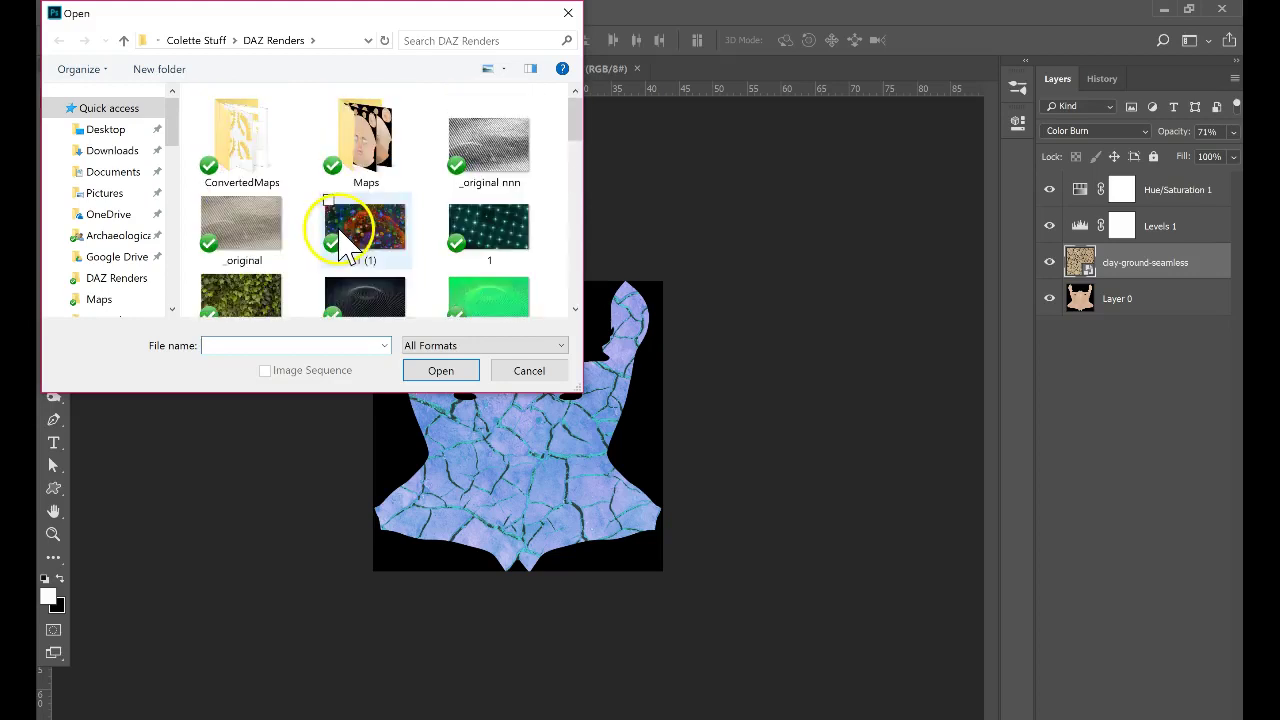
click(378, 166)
double_click(378, 168)
scroll(365, 240, down, 4)
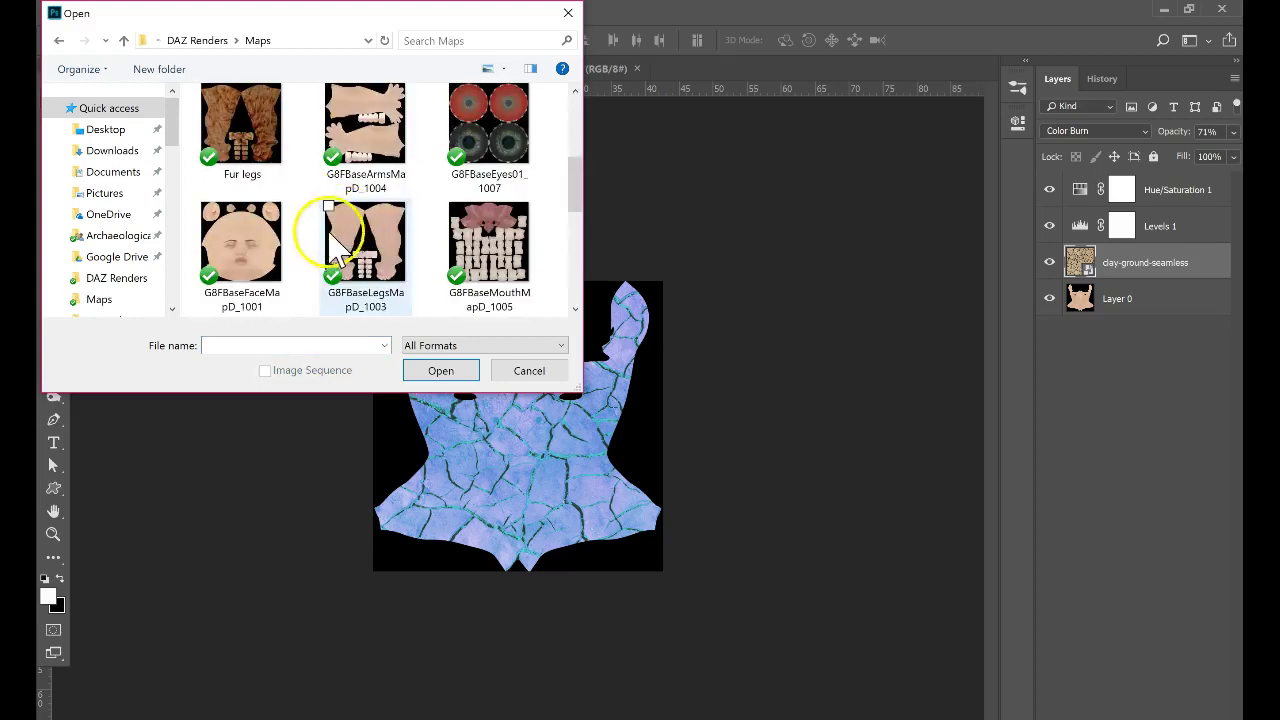
scroll(370, 258, down, 1)
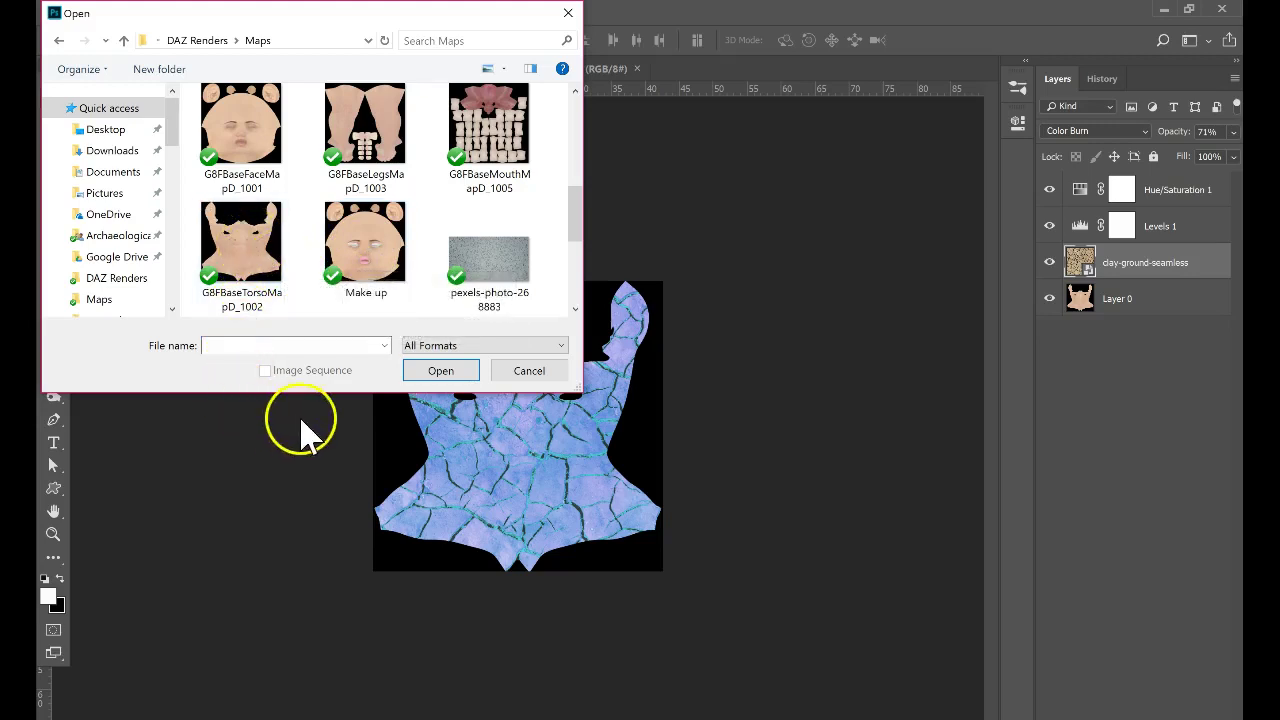
click(540, 372)
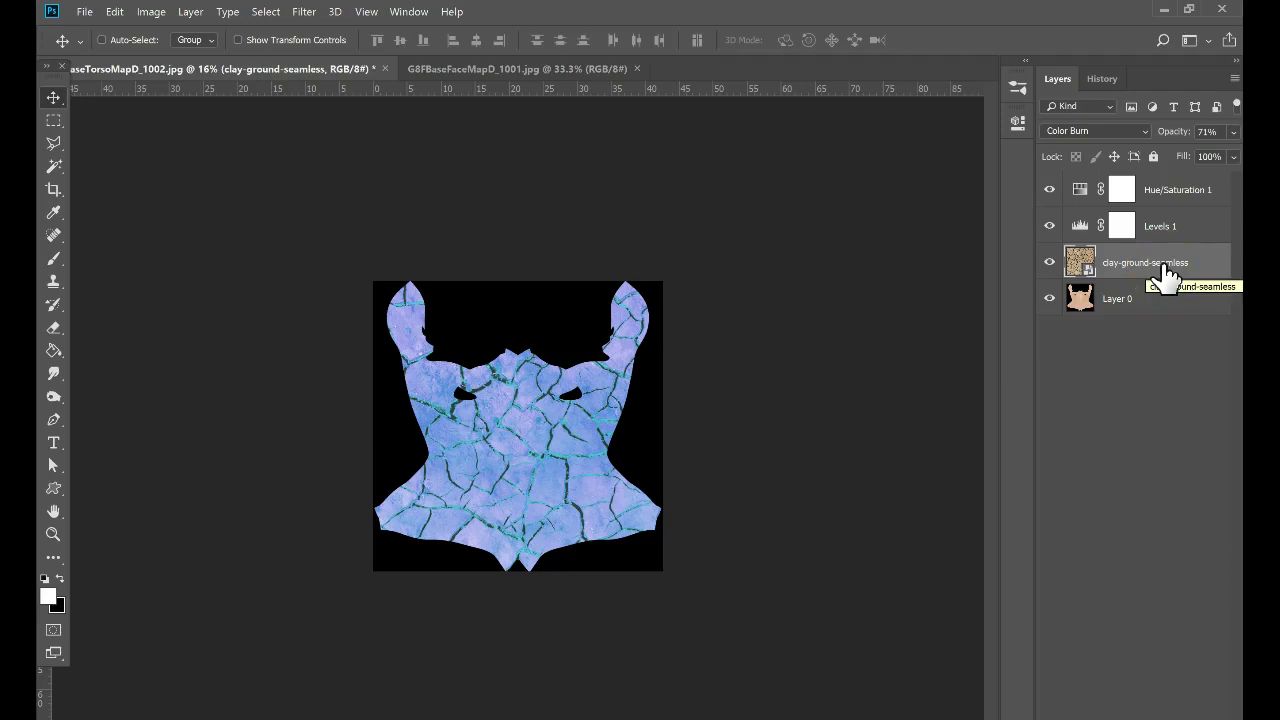
- Try Linear Burn and Darker Color on the clay-ground-seamless layer, settling on Multiply
click(1048, 300)
click(1048, 300)
click(1156, 266)
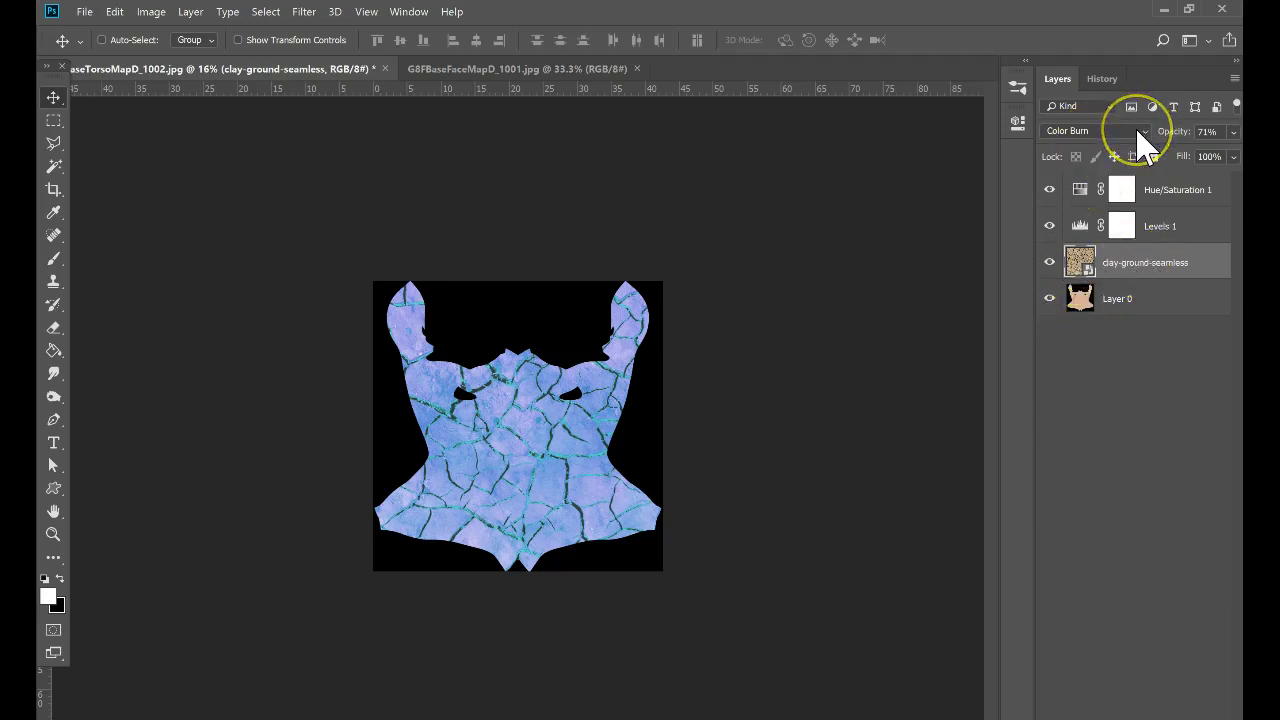
click(1143, 132)
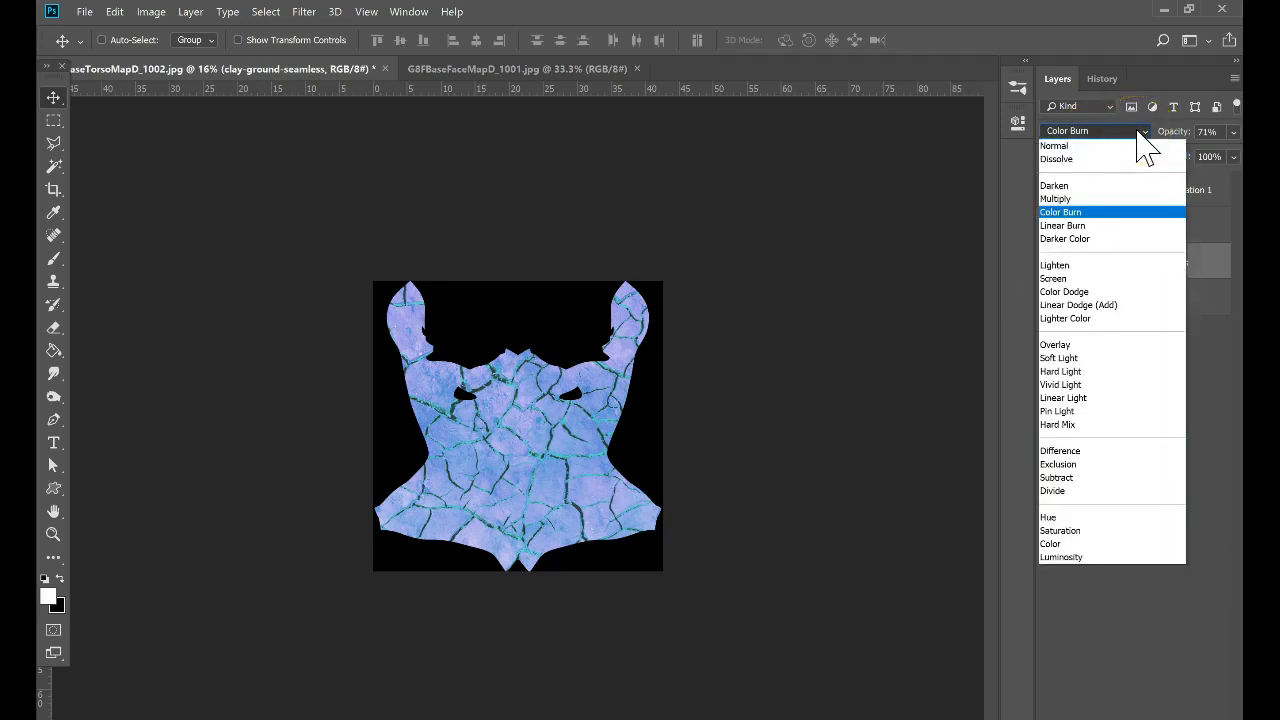
click(1128, 226)
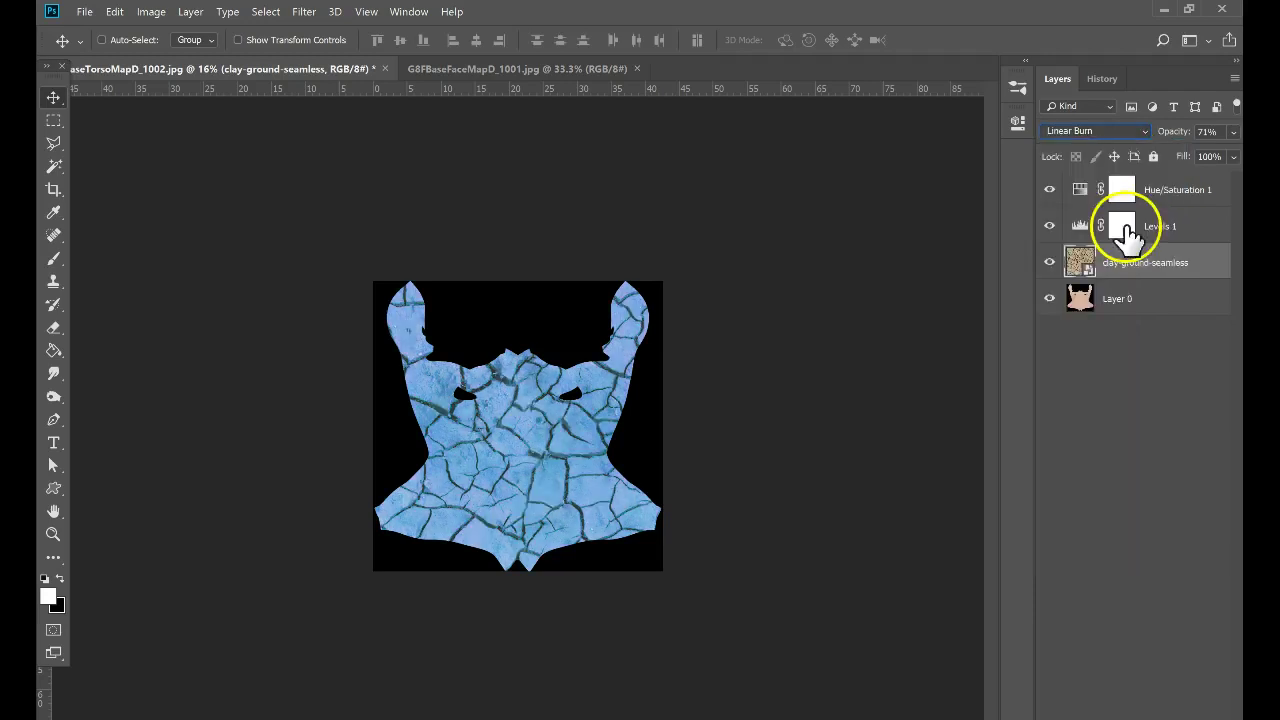
click(1146, 133)
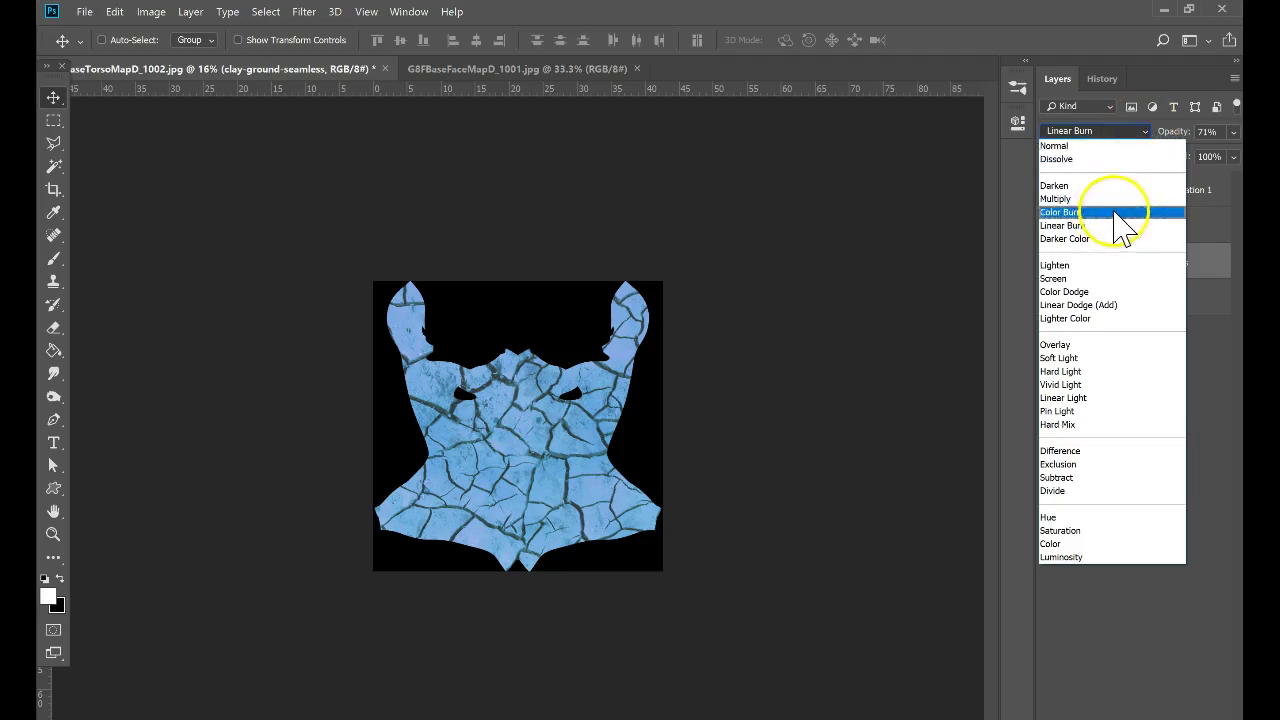
click(1130, 239)
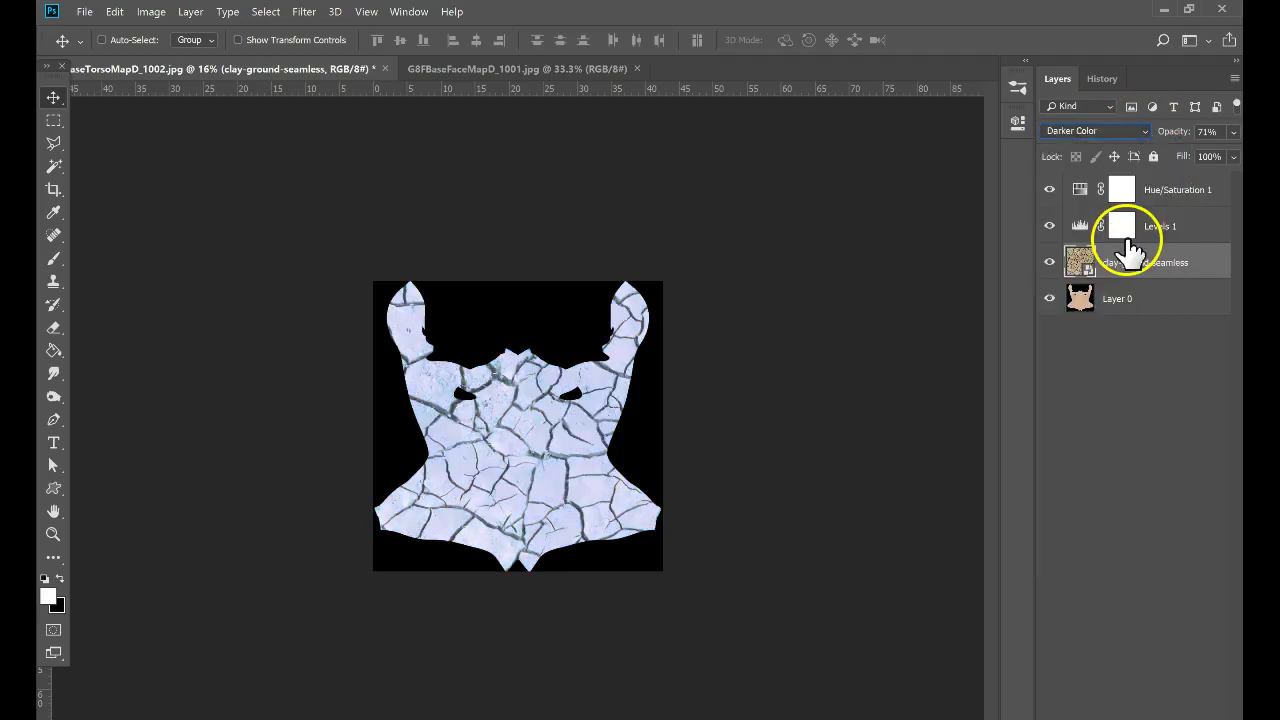
click(1146, 132)
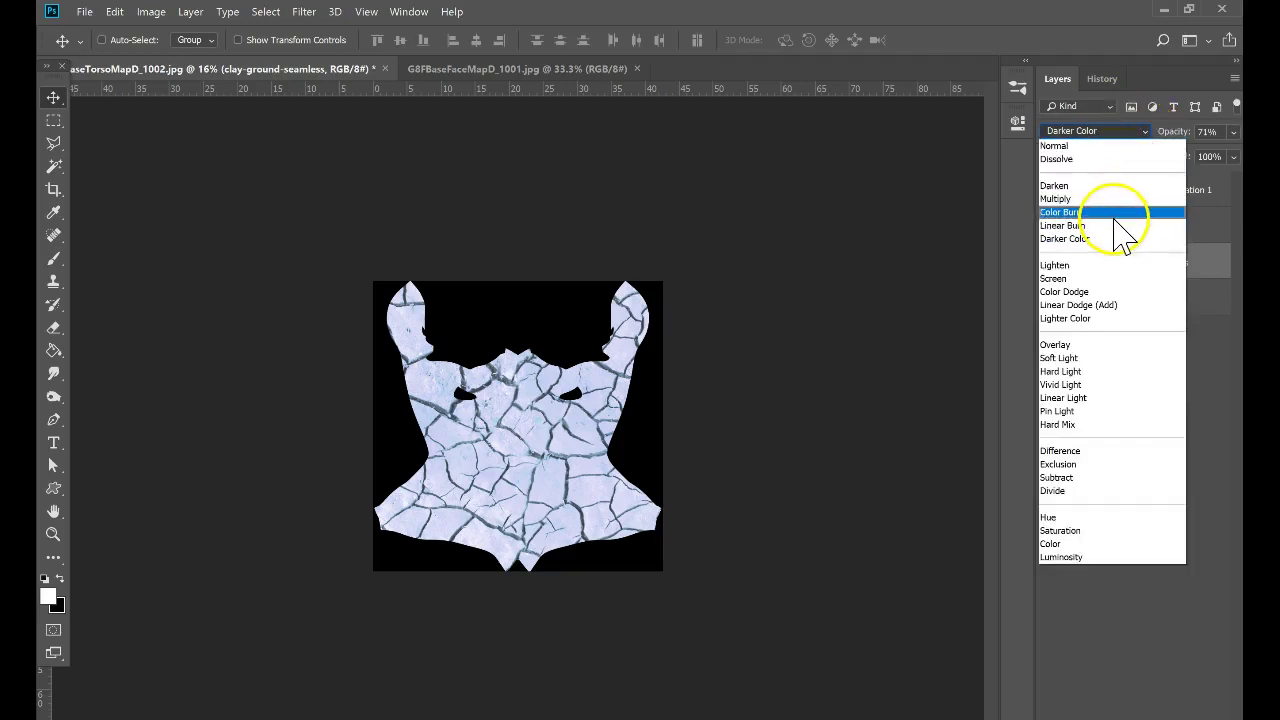
click(1117, 198)
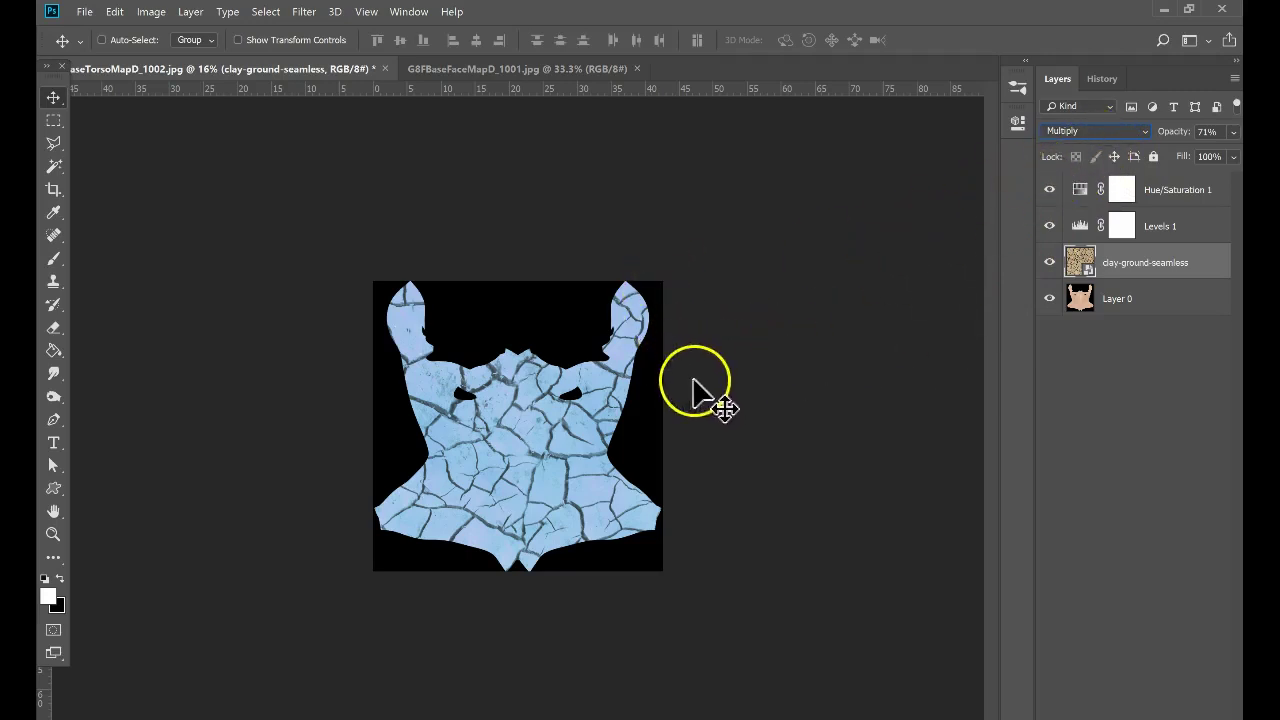
- Lower the clay layer's opacity to 64%, comparing with Layer 0 moved above then back below
click(1232, 134)
drag(1204, 155, 1199, 153)
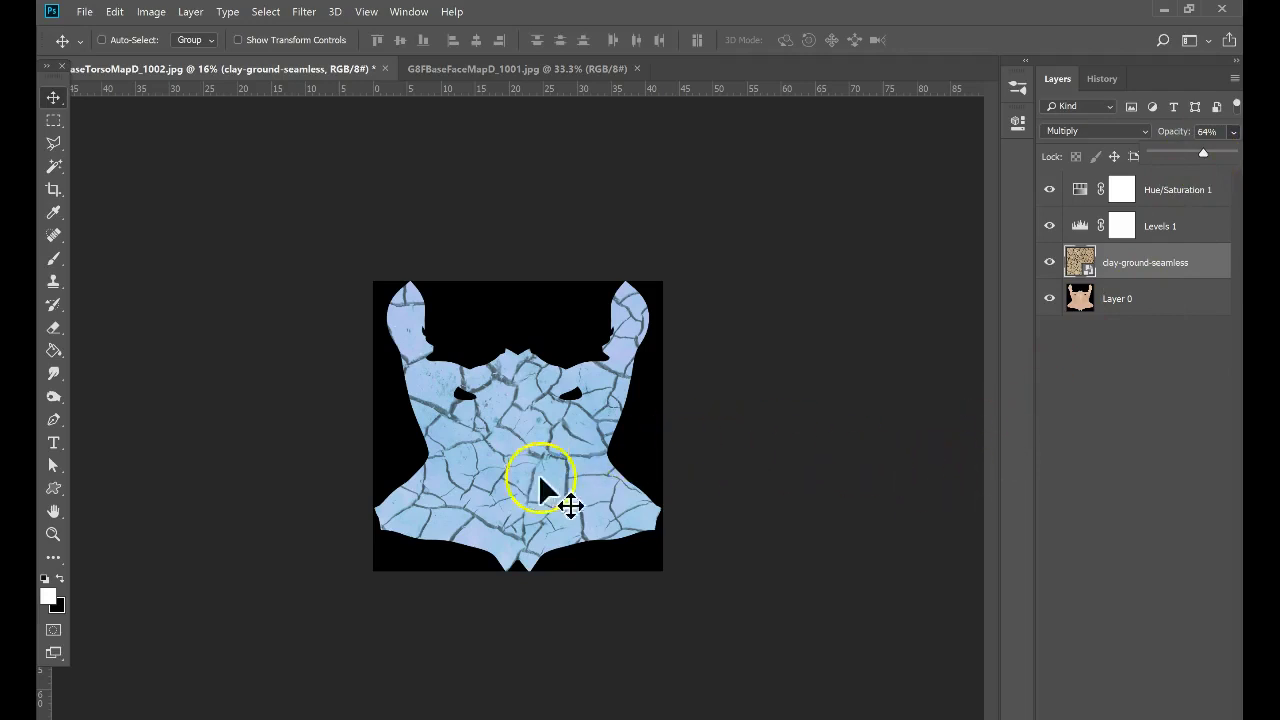
click(1145, 304)
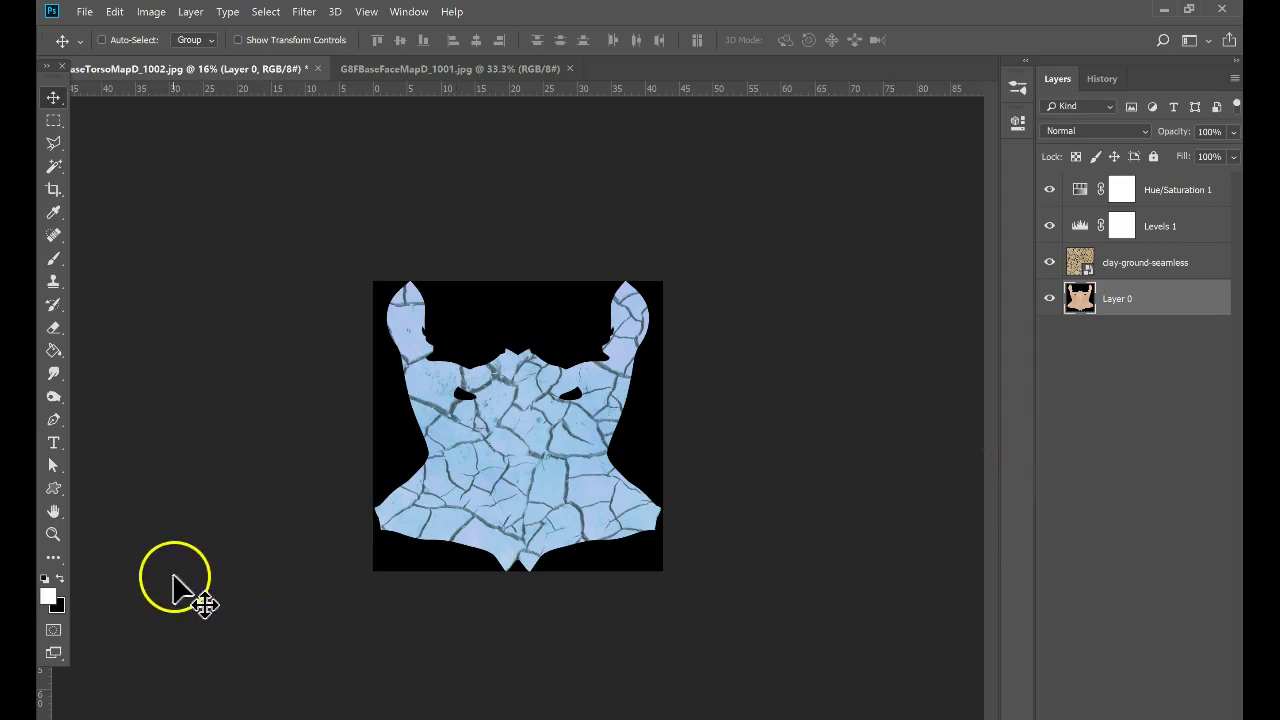
drag(1178, 318, 1160, 255)
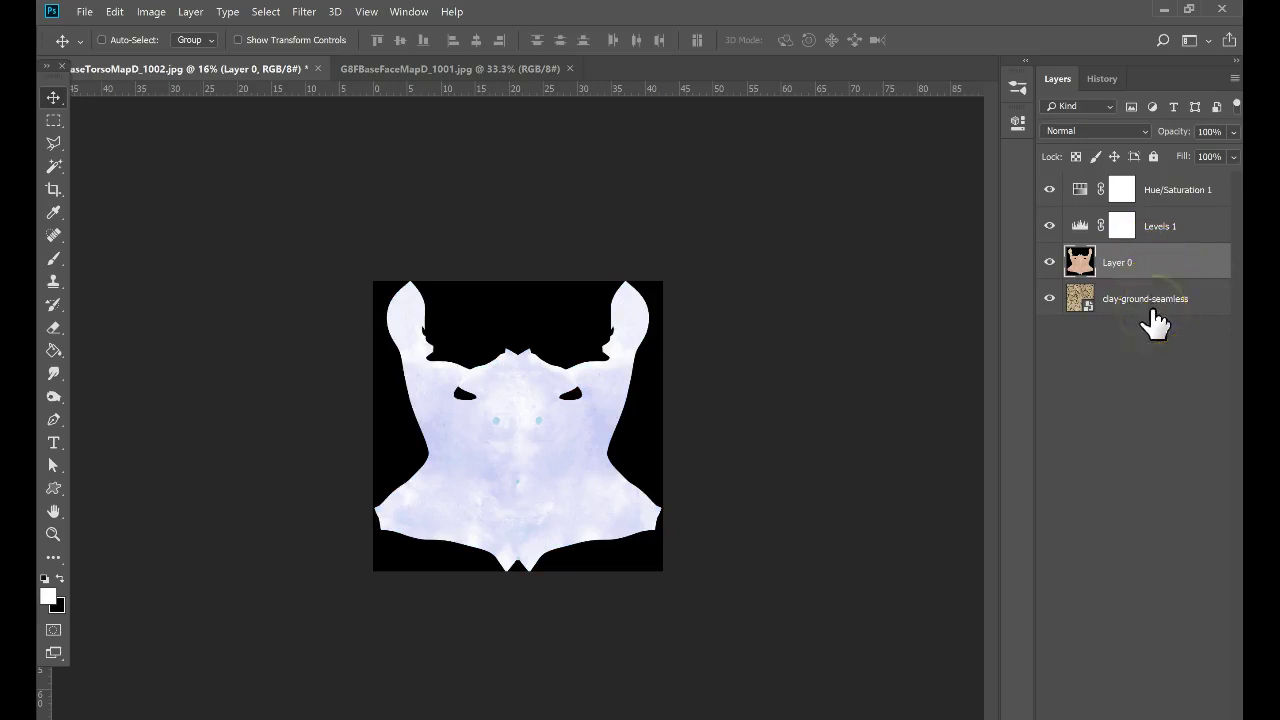
drag(1165, 298, 1157, 270)
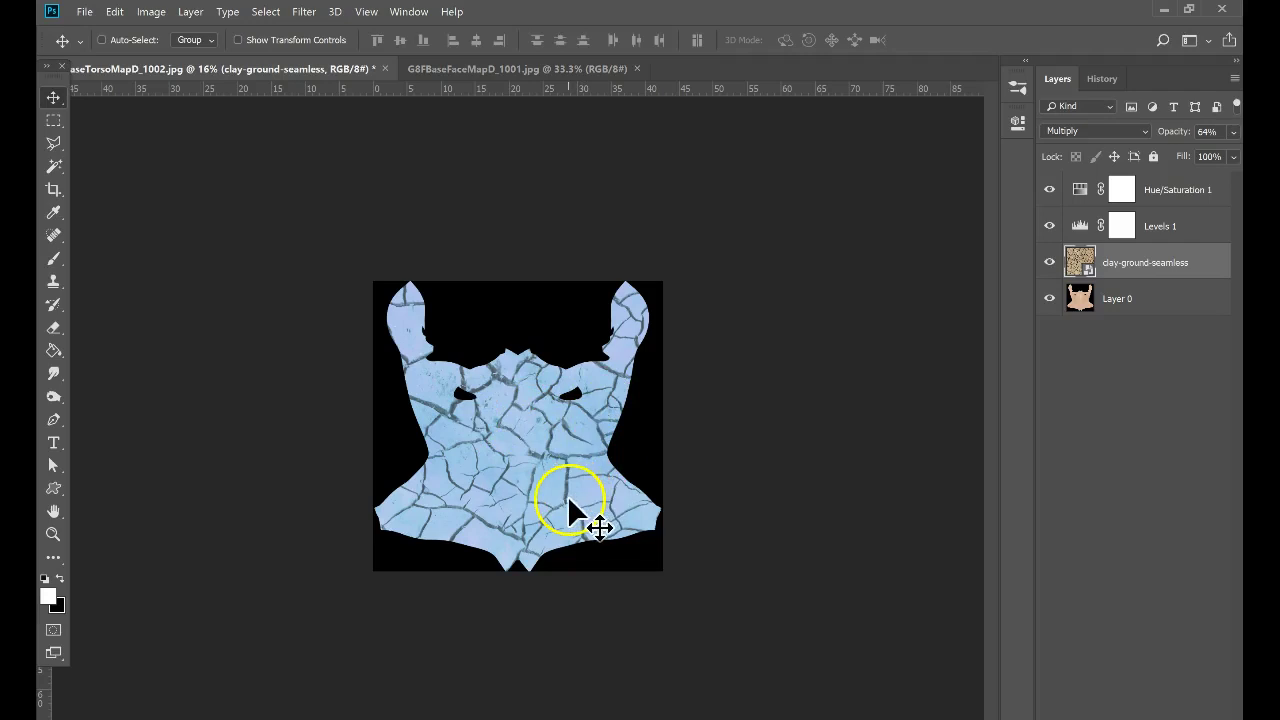
- Zoom in to inspect the blue cracked-clay torso map
alt+scroll(566, 496, down, 1)
alt+scroll(576, 492, up, 3)
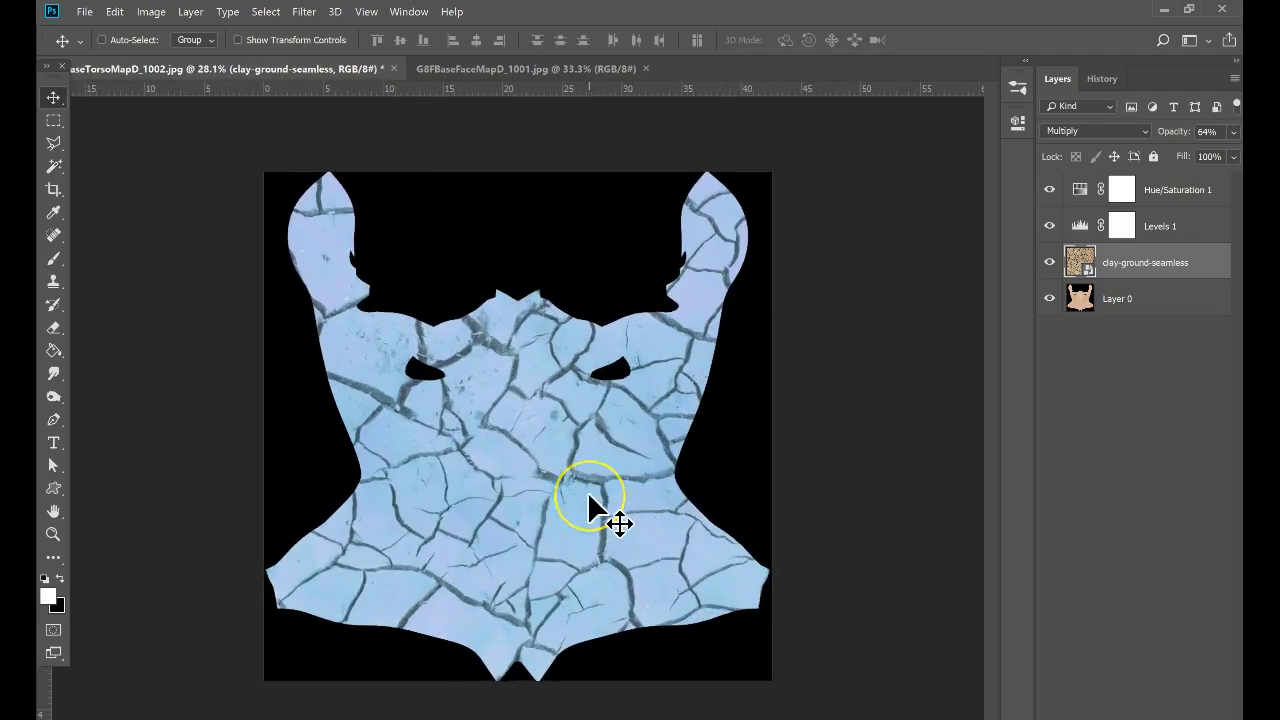
alt+scroll(587, 491, up, 1)
alt+scroll(587, 491, up, 1)
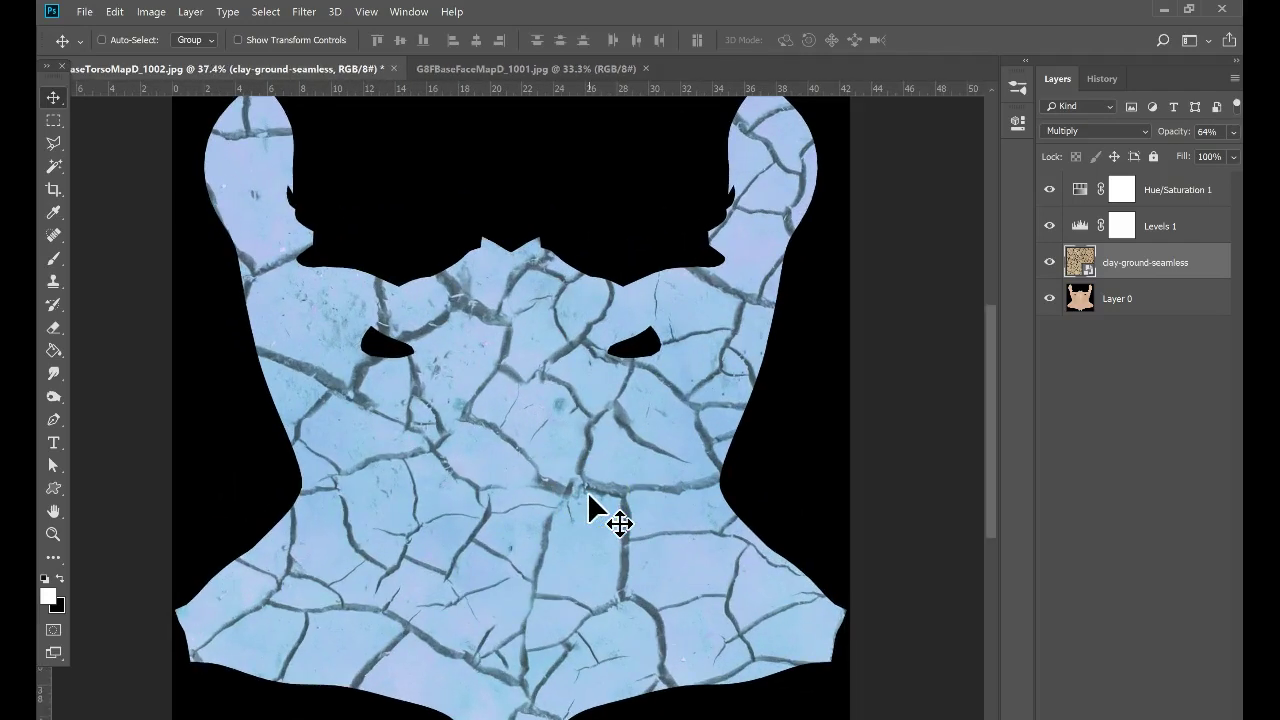
alt+scroll(587, 491, down, 2)
click(651, 512)
- Save the torso map as 'Blue Ground Texture', a quality-12 JPEG in the Maps folder
click(85, 12)
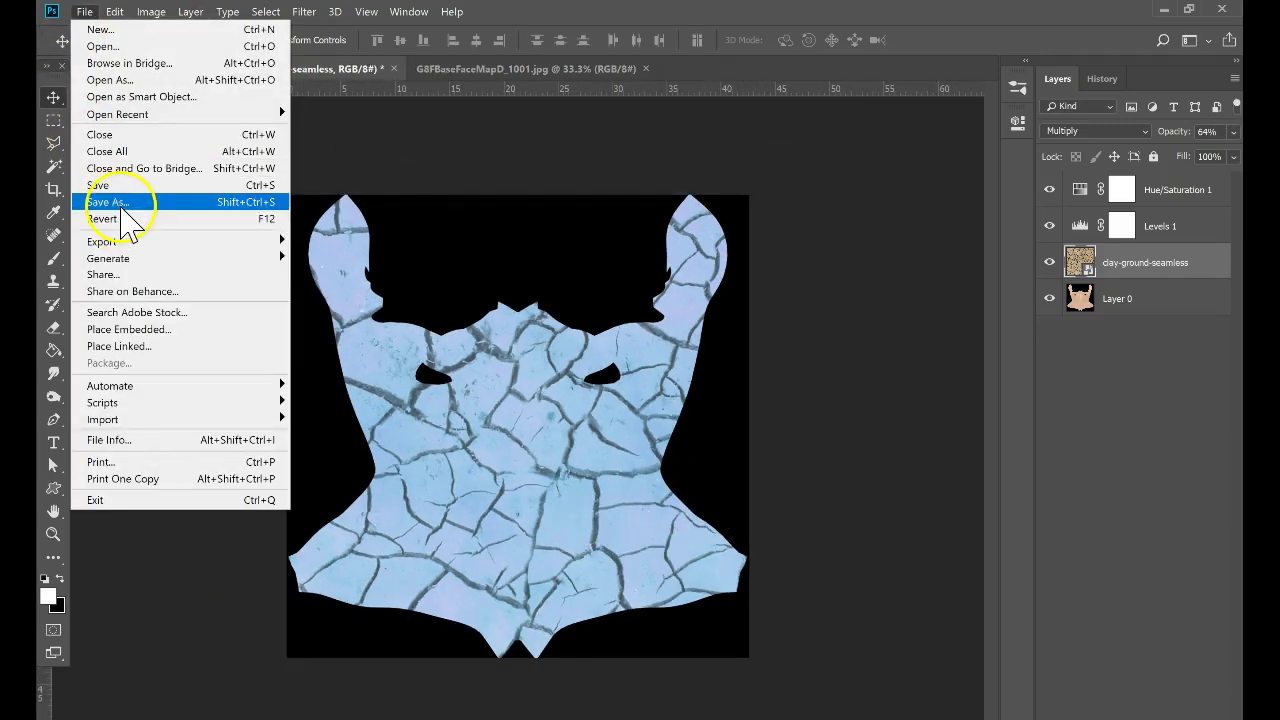
click(583, 277)
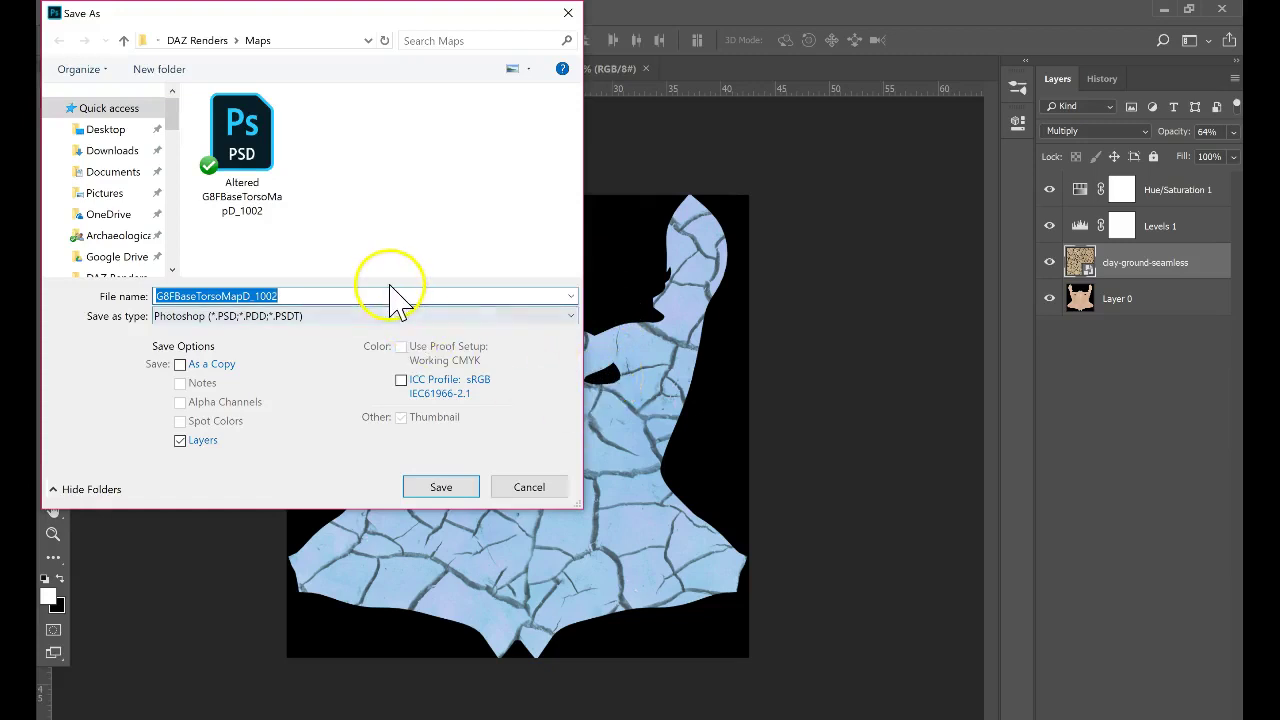
text(Blue Ground Texture)
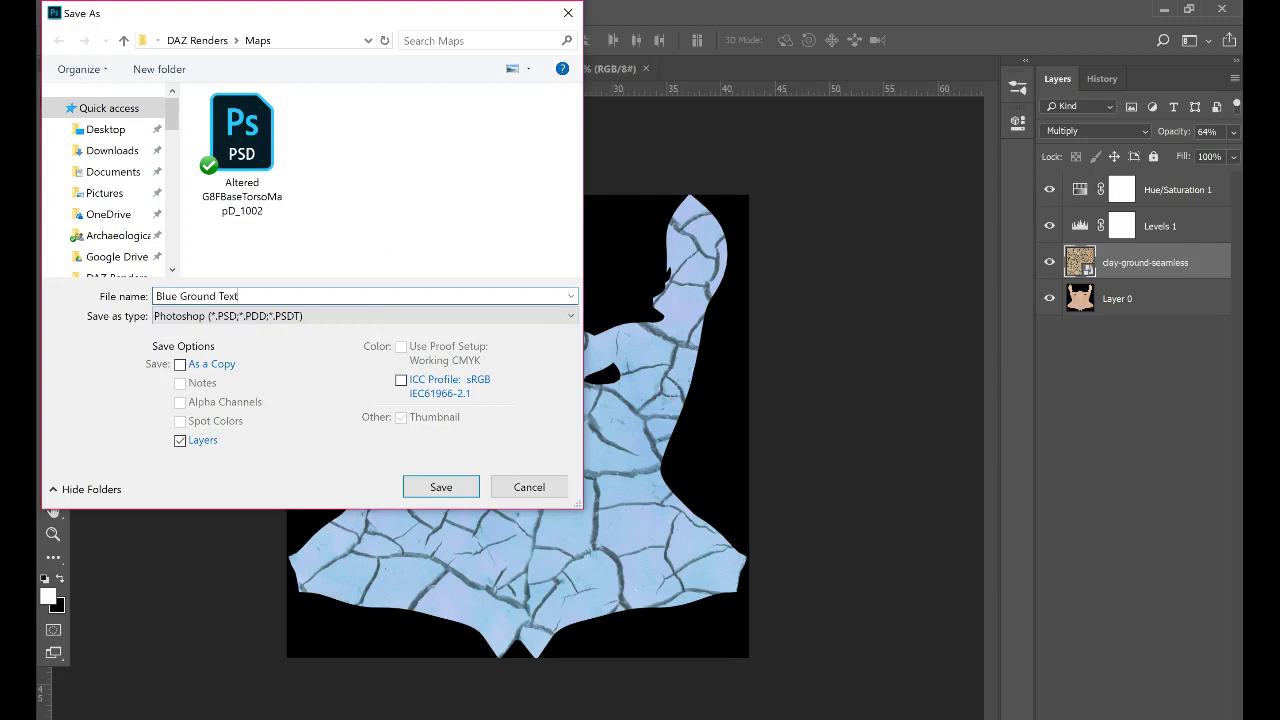
click(294, 315)
click(380, 449)
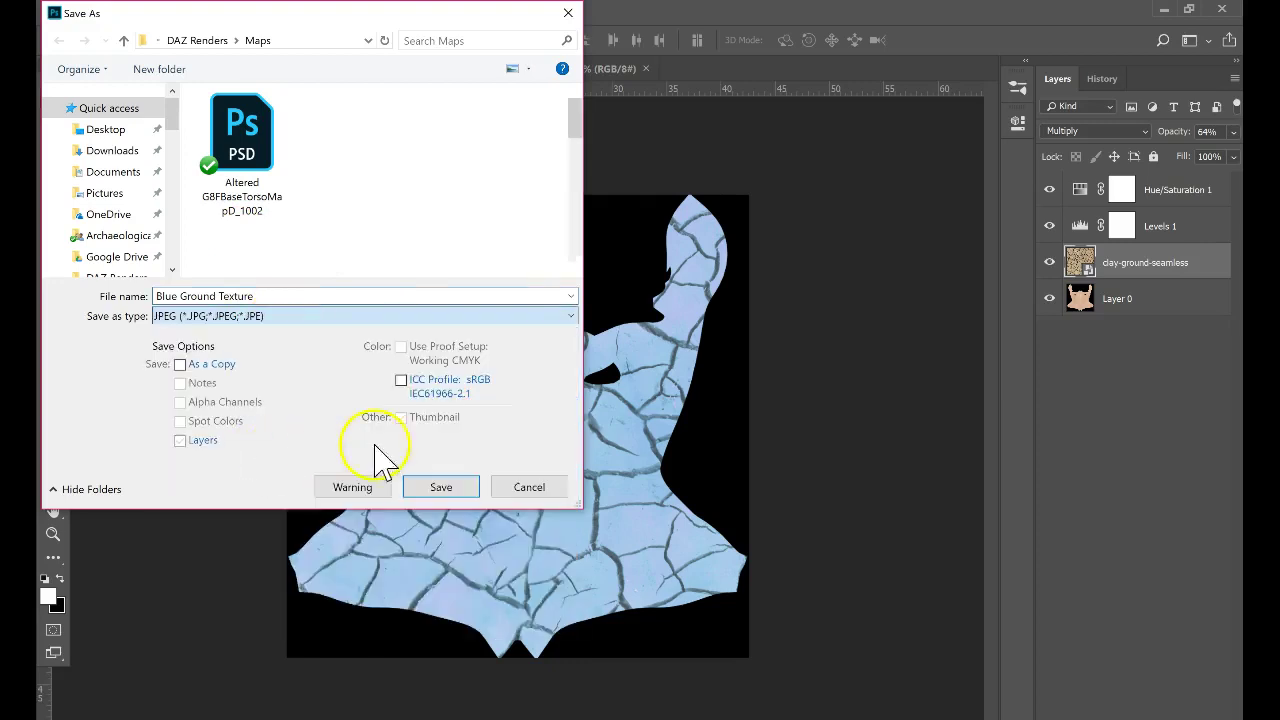
click(441, 487)
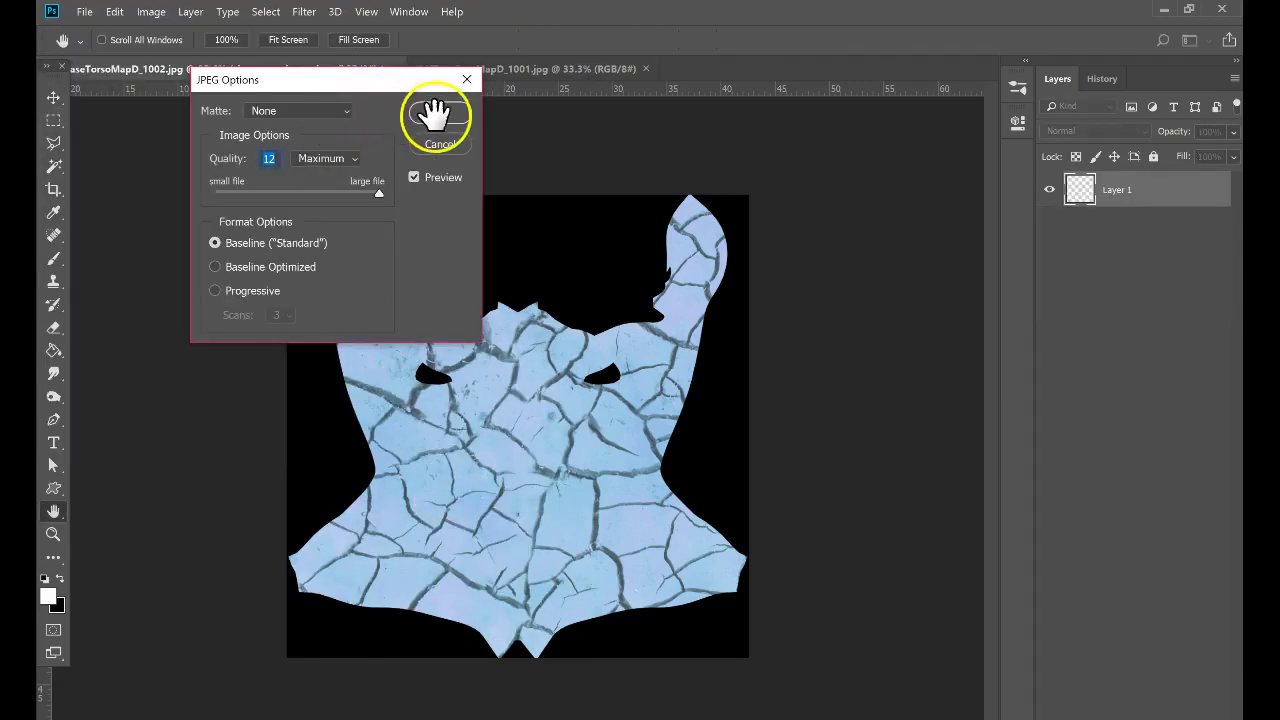
click(439, 113)
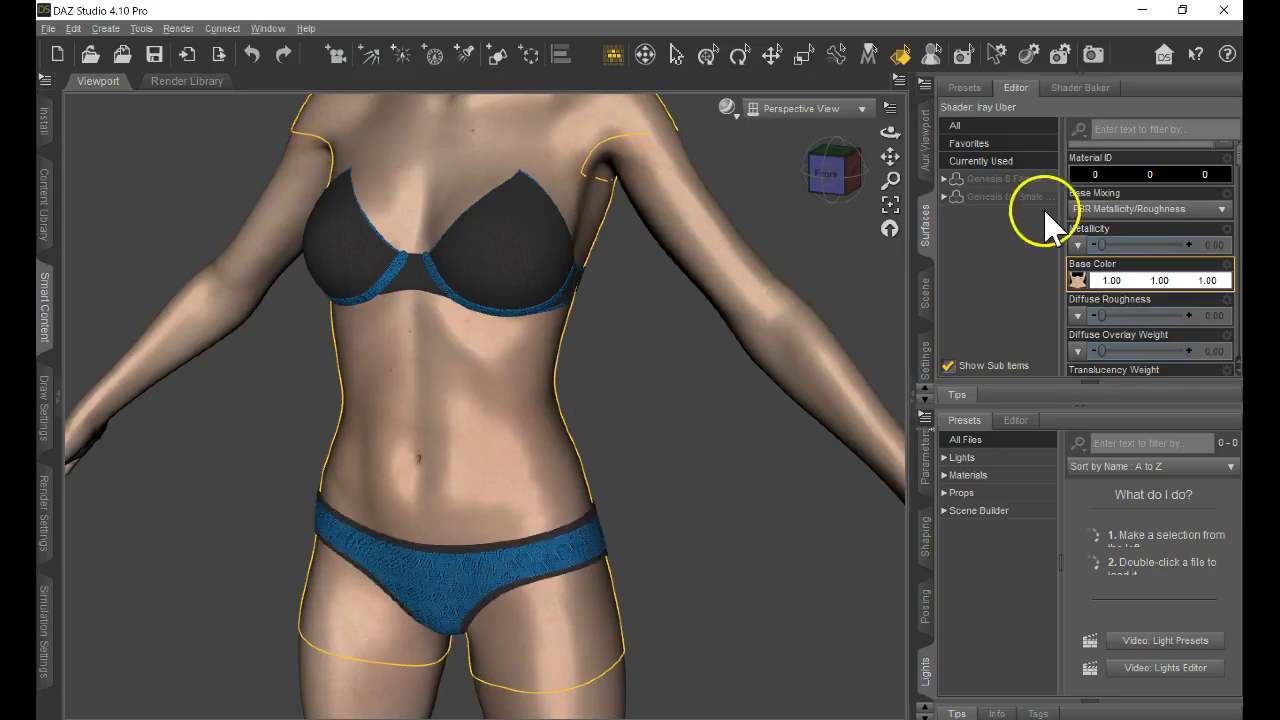
- Load Blue Ground Texture from DAZ Renders > Maps as the torso's Base Color image
mouse_move(1088, 277)
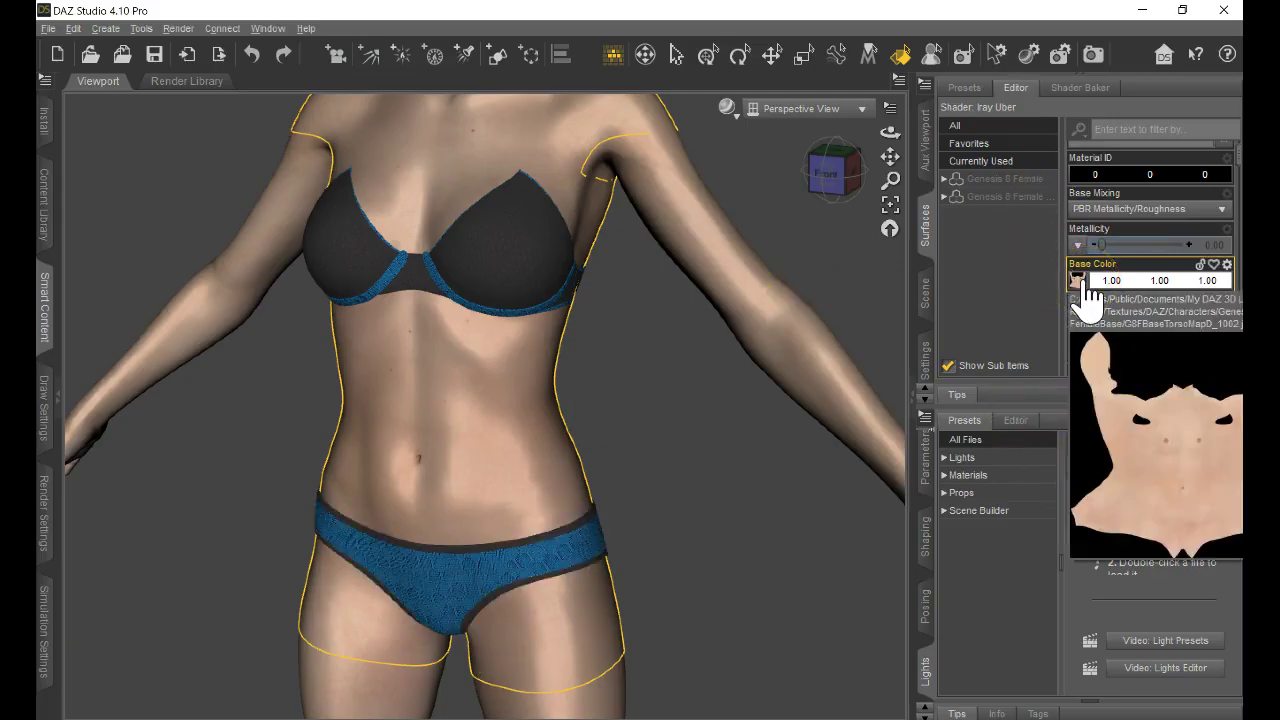
click(1084, 284)
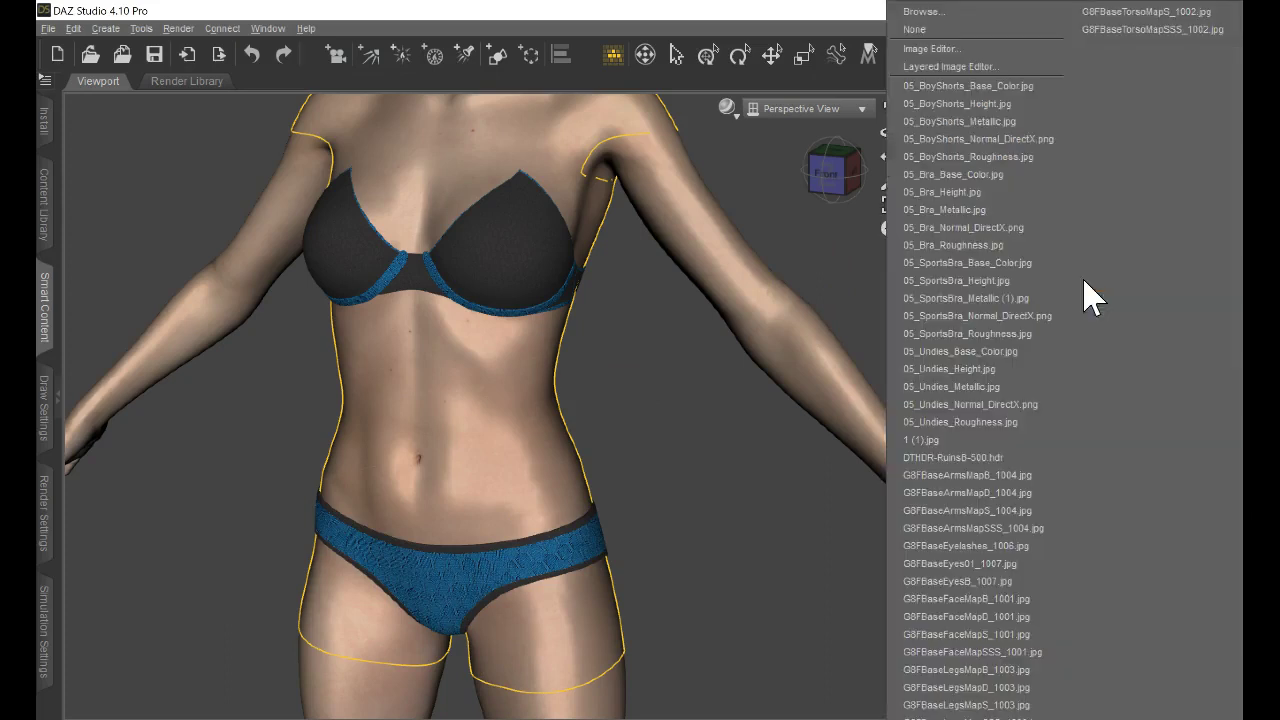
click(963, 12)
scroll(500, 271, down, 5)
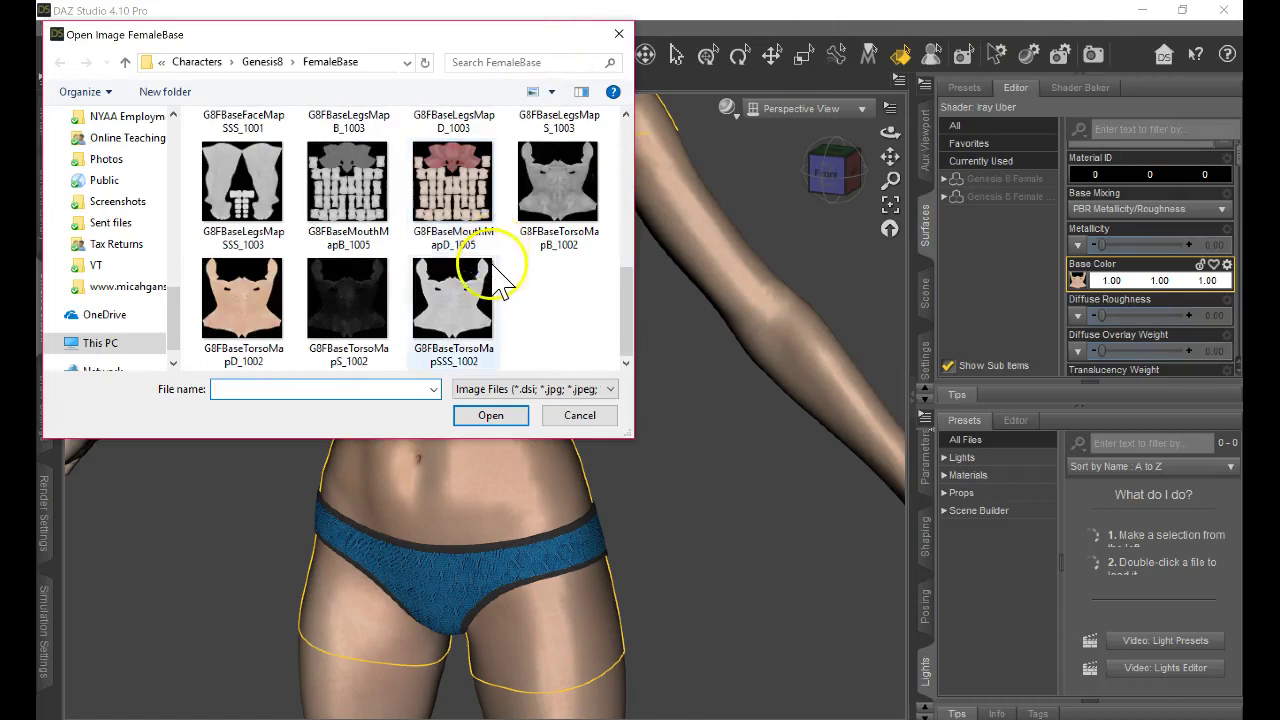
scroll(500, 270, up, 4)
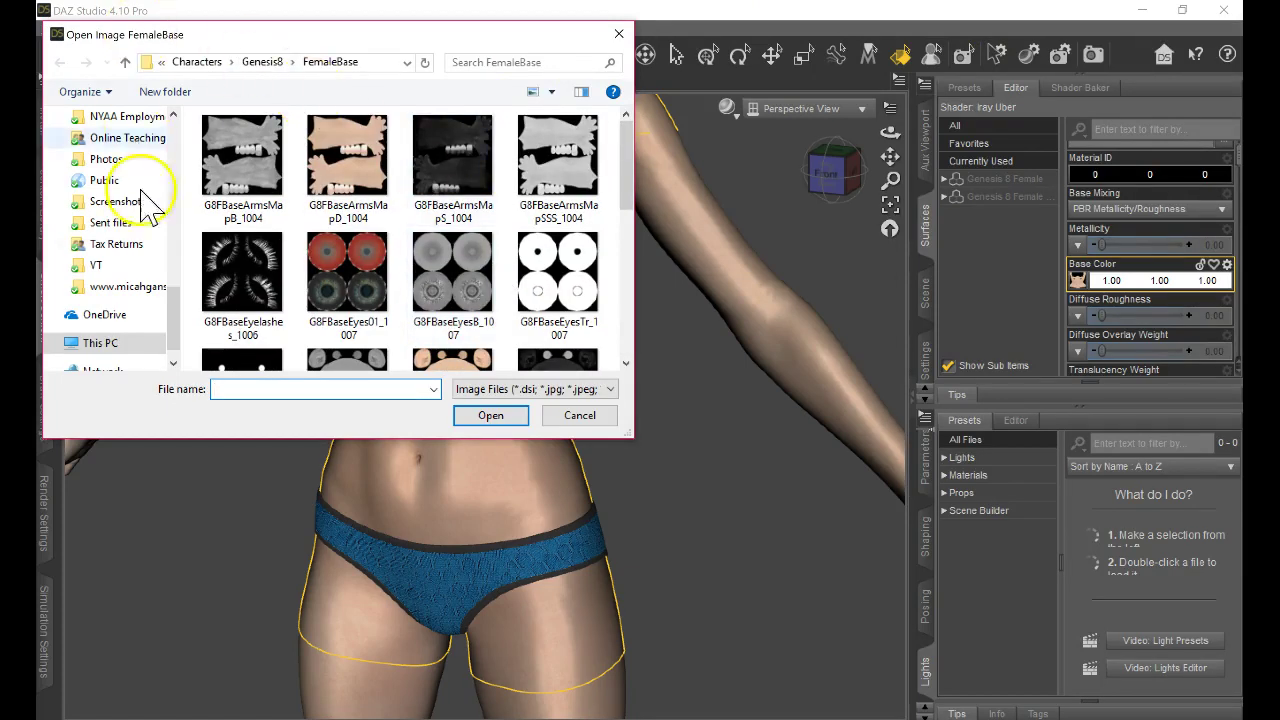
scroll(130, 285, up, 3)
scroll(128, 285, up, 3)
click(115, 160)
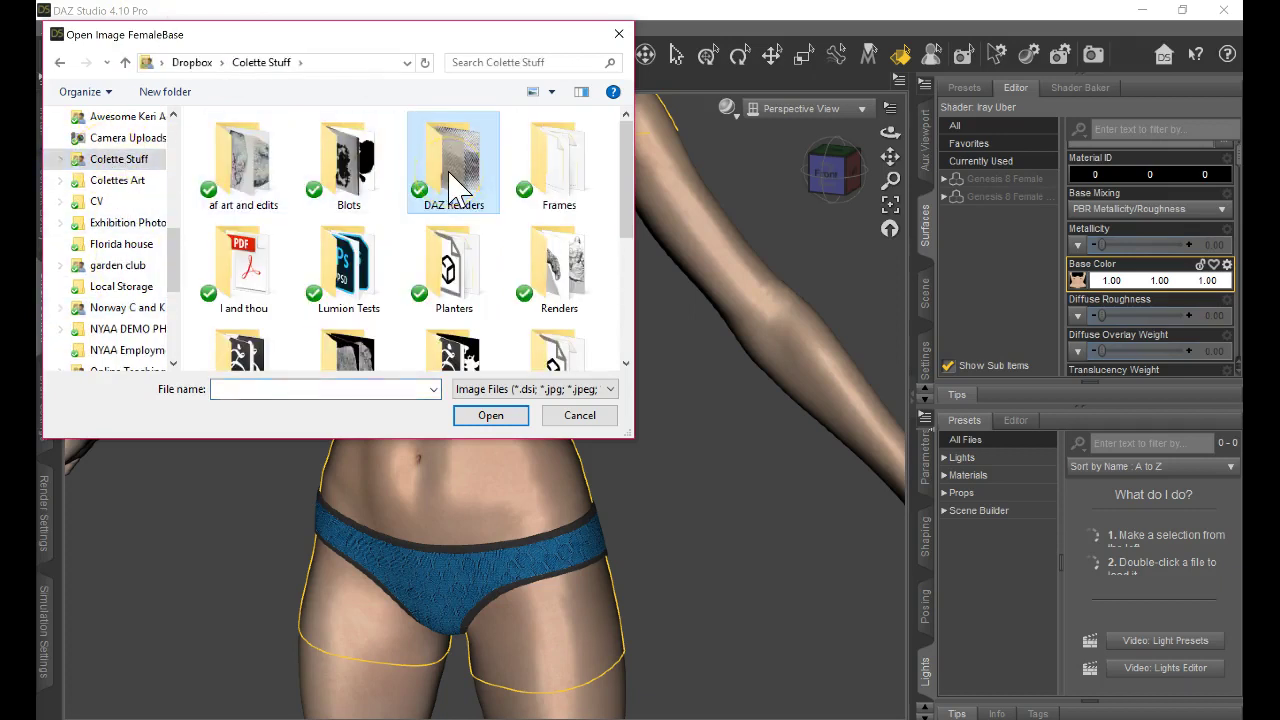
double_click(455, 185)
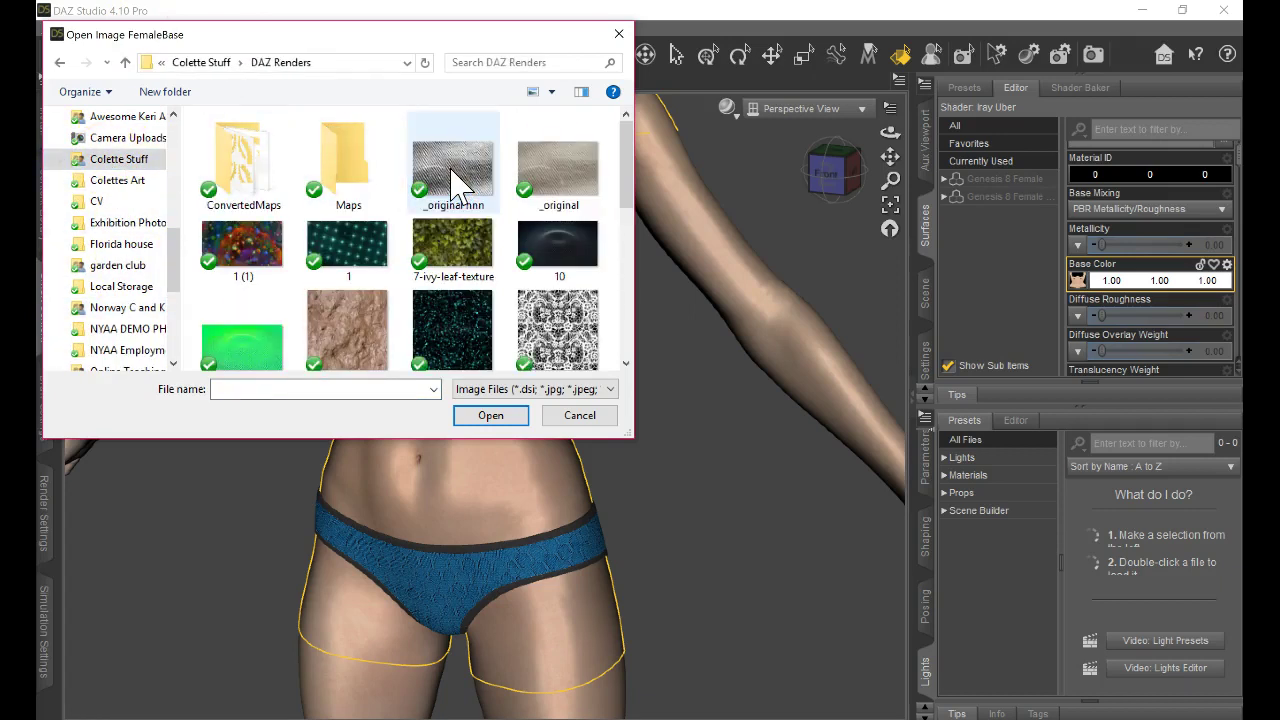
double_click(341, 188)
click(448, 170)
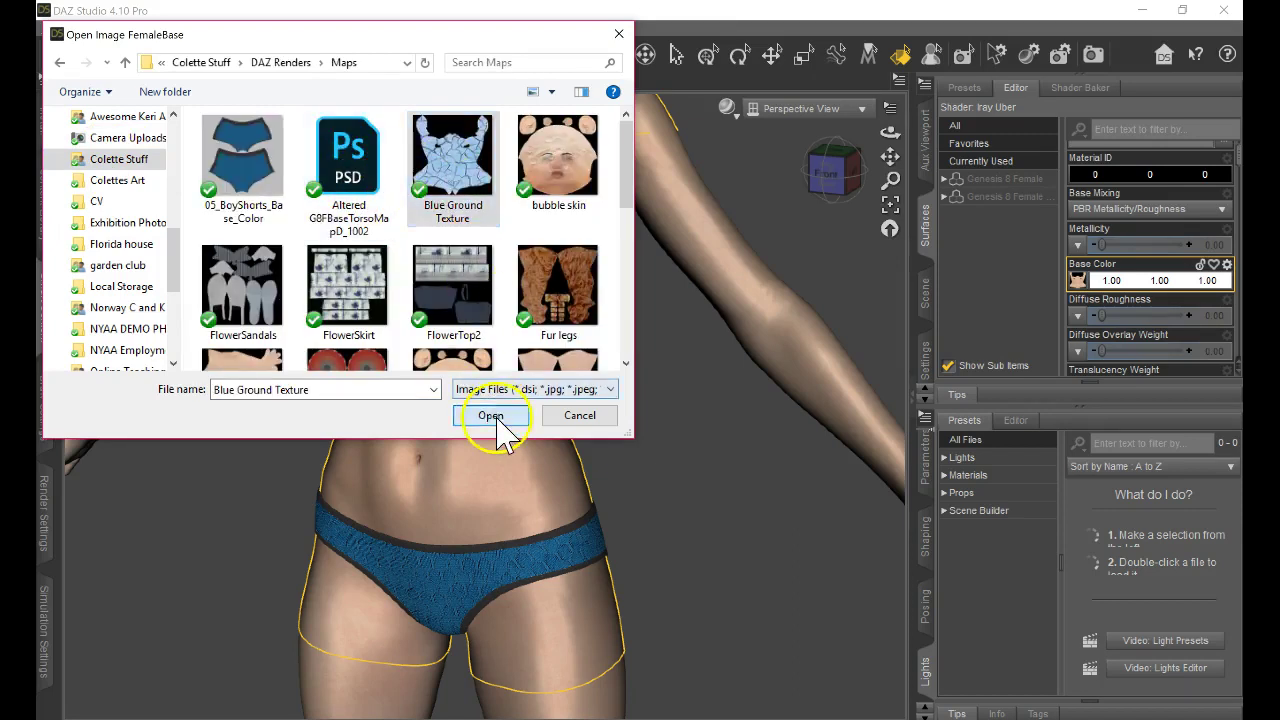
click(488, 412)
drag(703, 486, 700, 497)
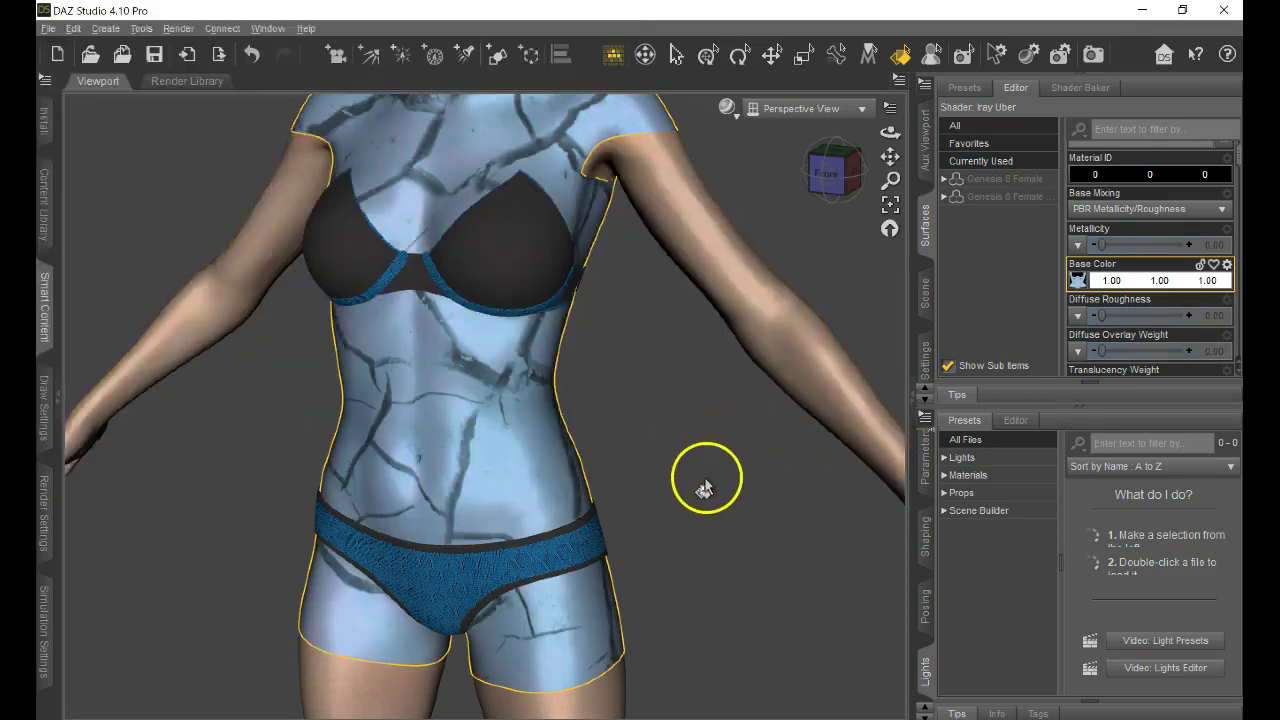
- Zoom in and out on the torso, then orbit the camera around the figure's side
scroll(700, 497, down, 5)
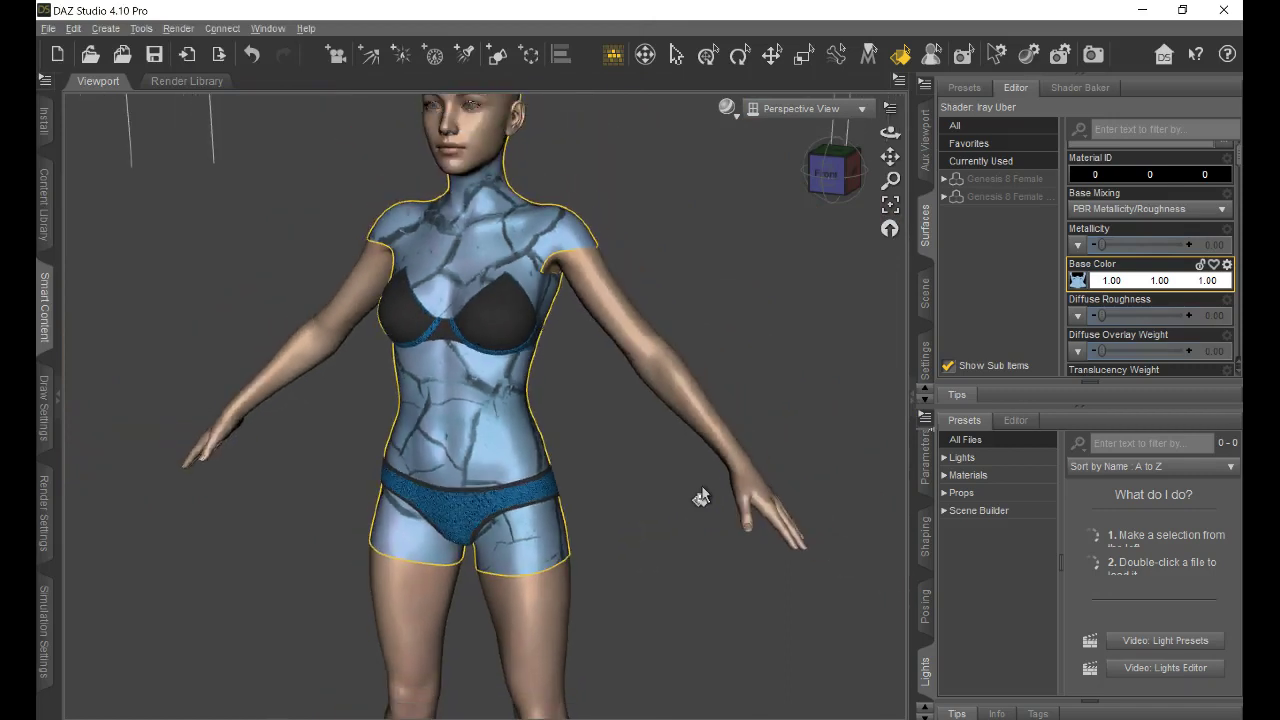
scroll(688, 505, up, 5)
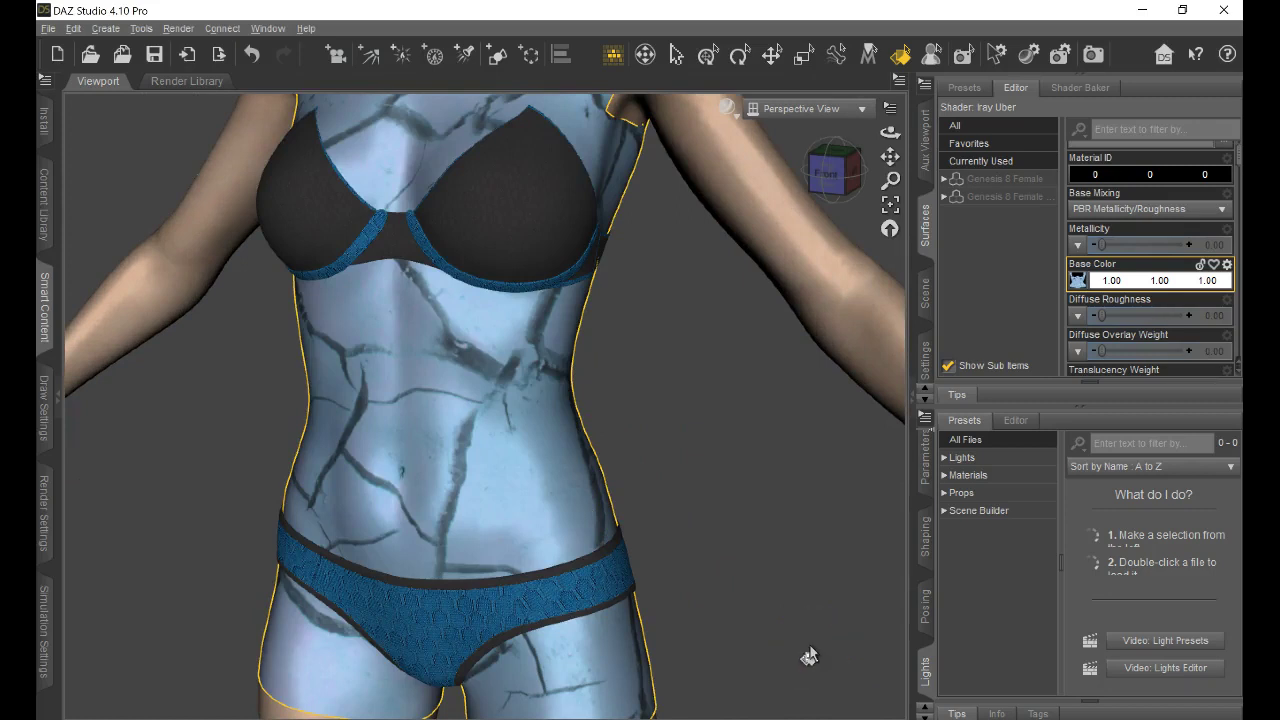
scroll(809, 656, up, 3)
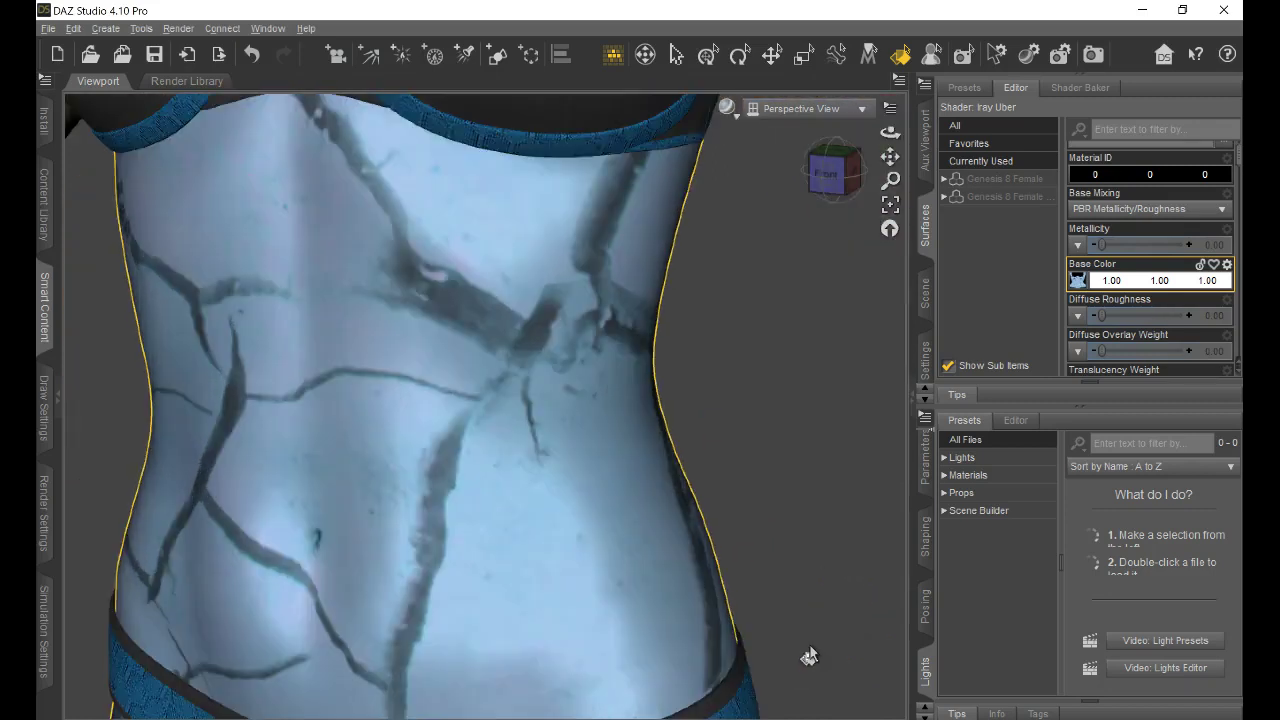
scroll(809, 656, down, 5)
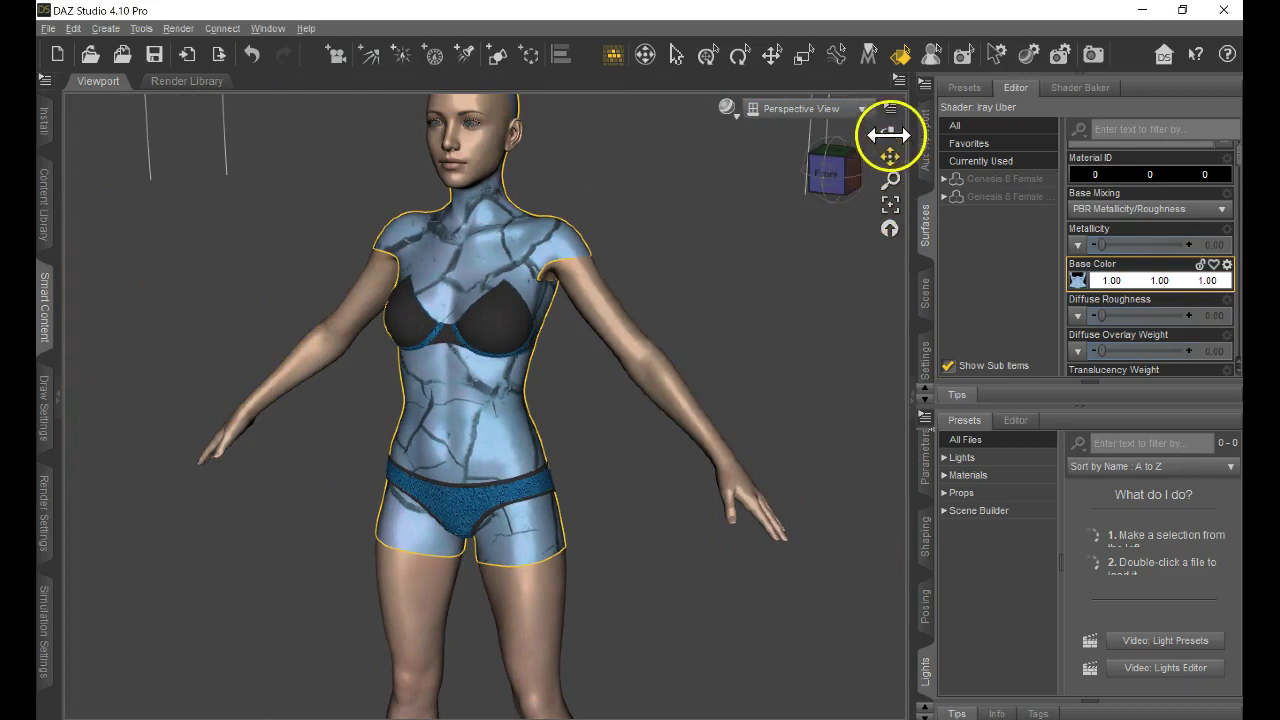
drag(889, 134, 640, 374)
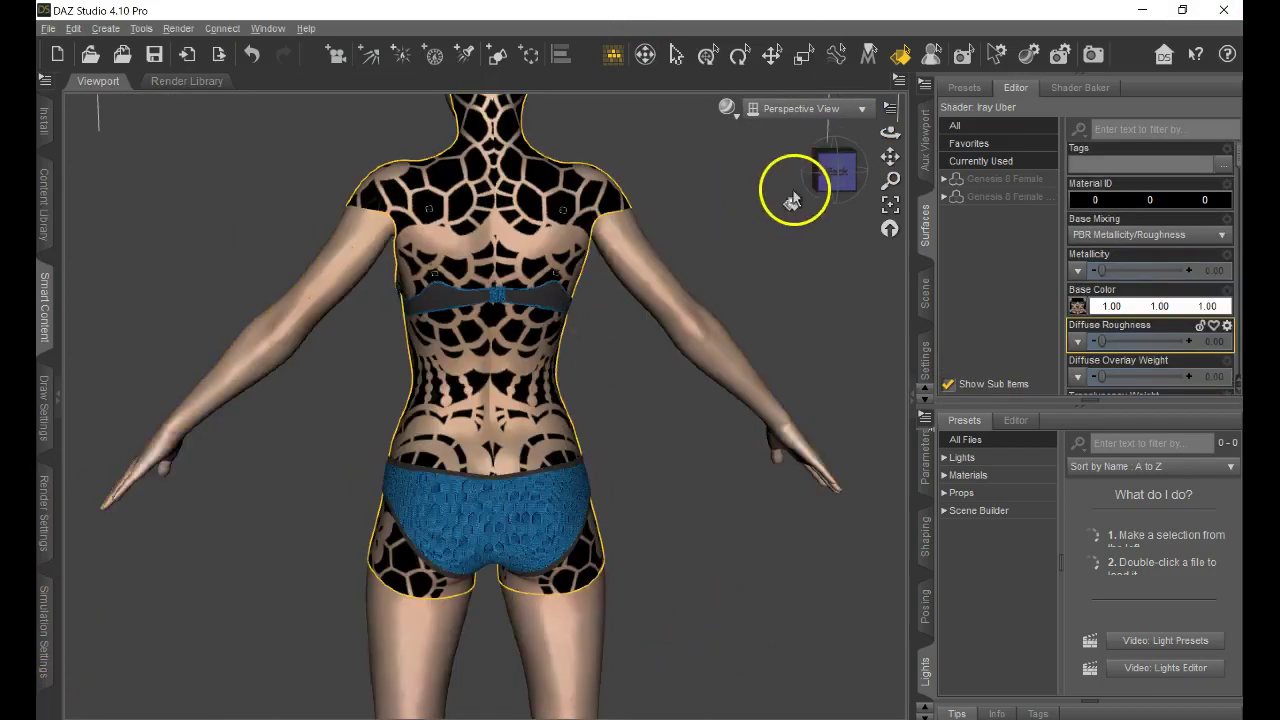
- Tilt the camera down onto the figure's back, zoom, and orbit around to the front
mouse_move(640, 377)
mouse_down()
mouse_move(629, 386)
mouse_move(640, 375)
mouse_up()
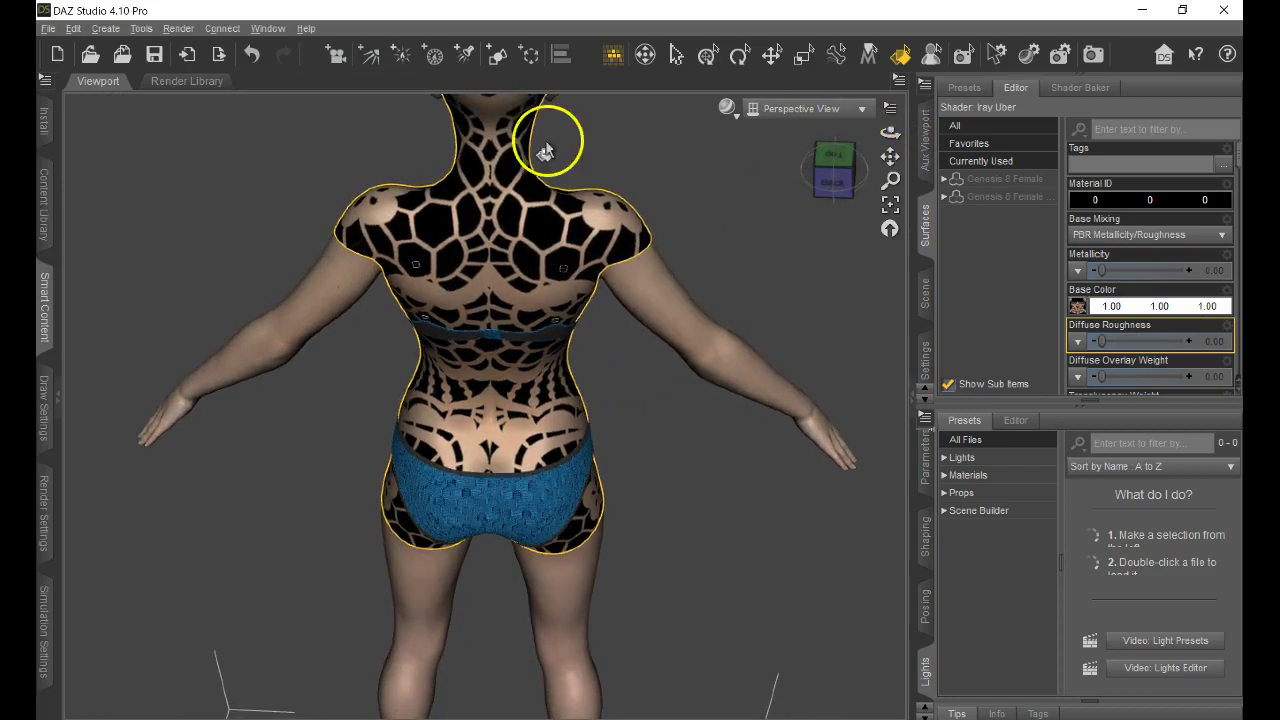
scroll(506, 191, up, 3)
scroll(490, 198, up, 2)
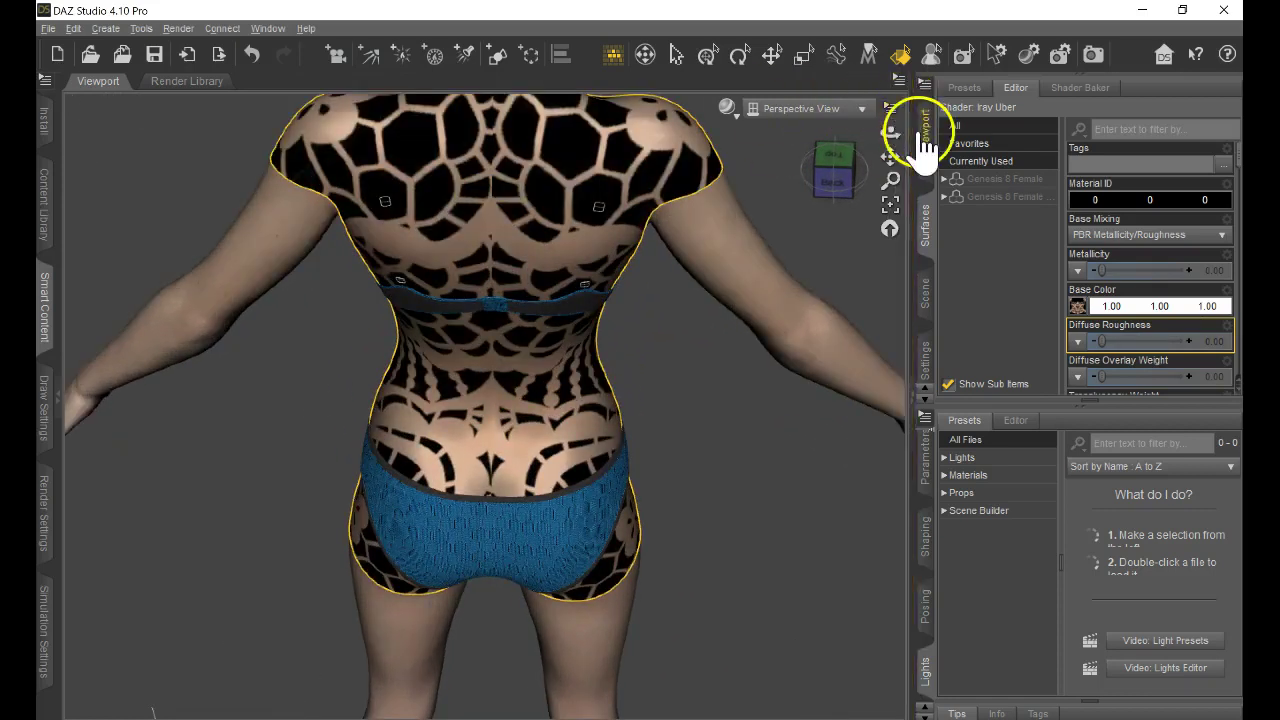
drag(890, 132, 640, 375)
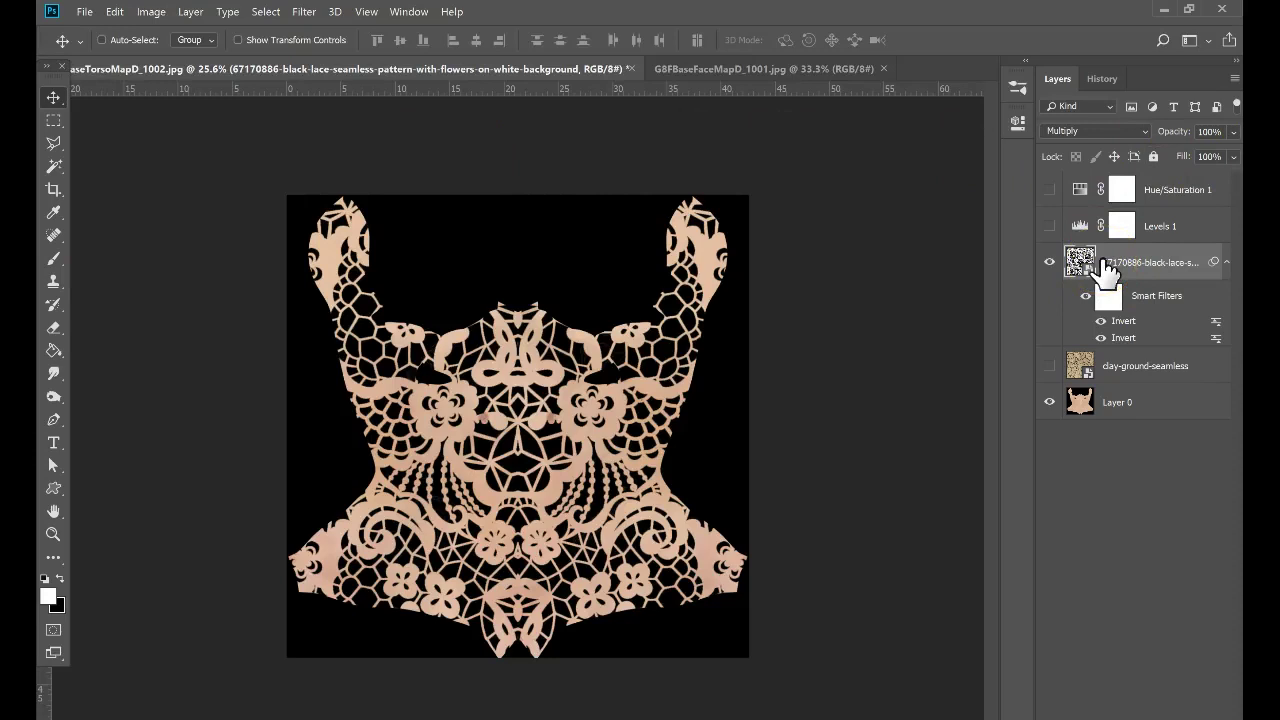
- Inspect the lace layer and its two Invert smart filters in Photoshop's Layers panel
drag(1105, 270, 1180, 295)
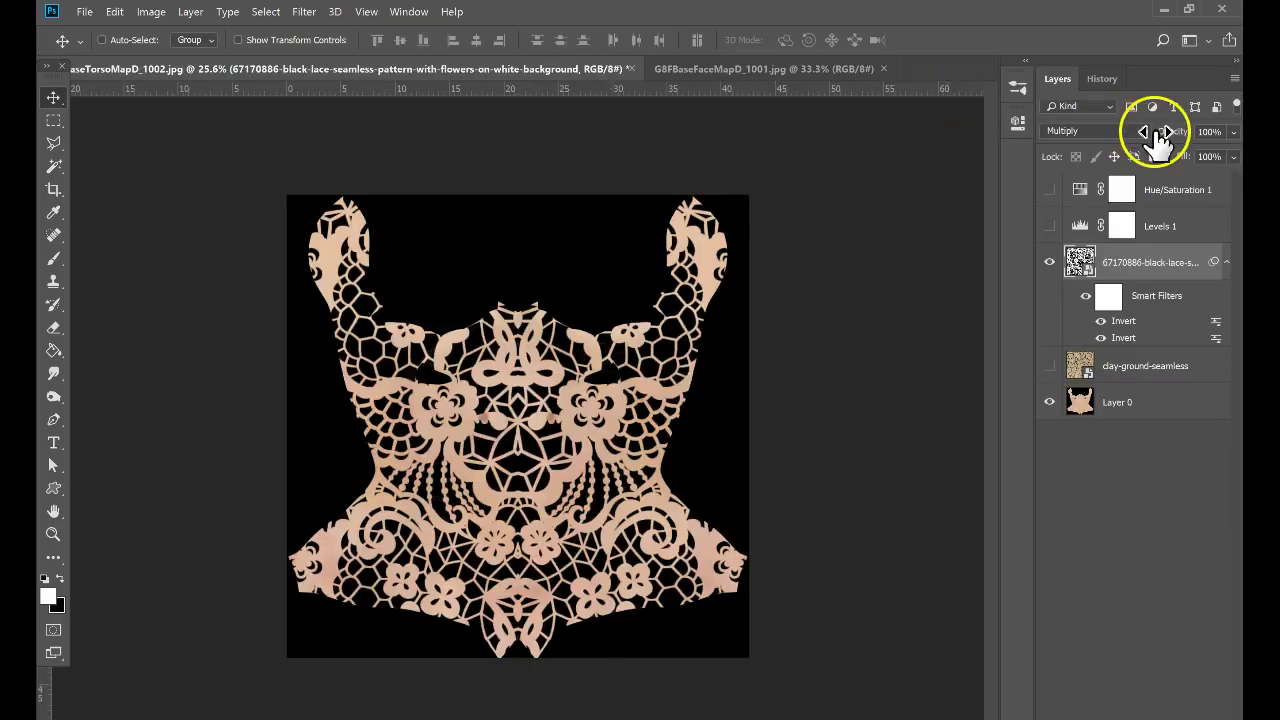
- Show the blend mode list for the lace layer
click(1148, 131)
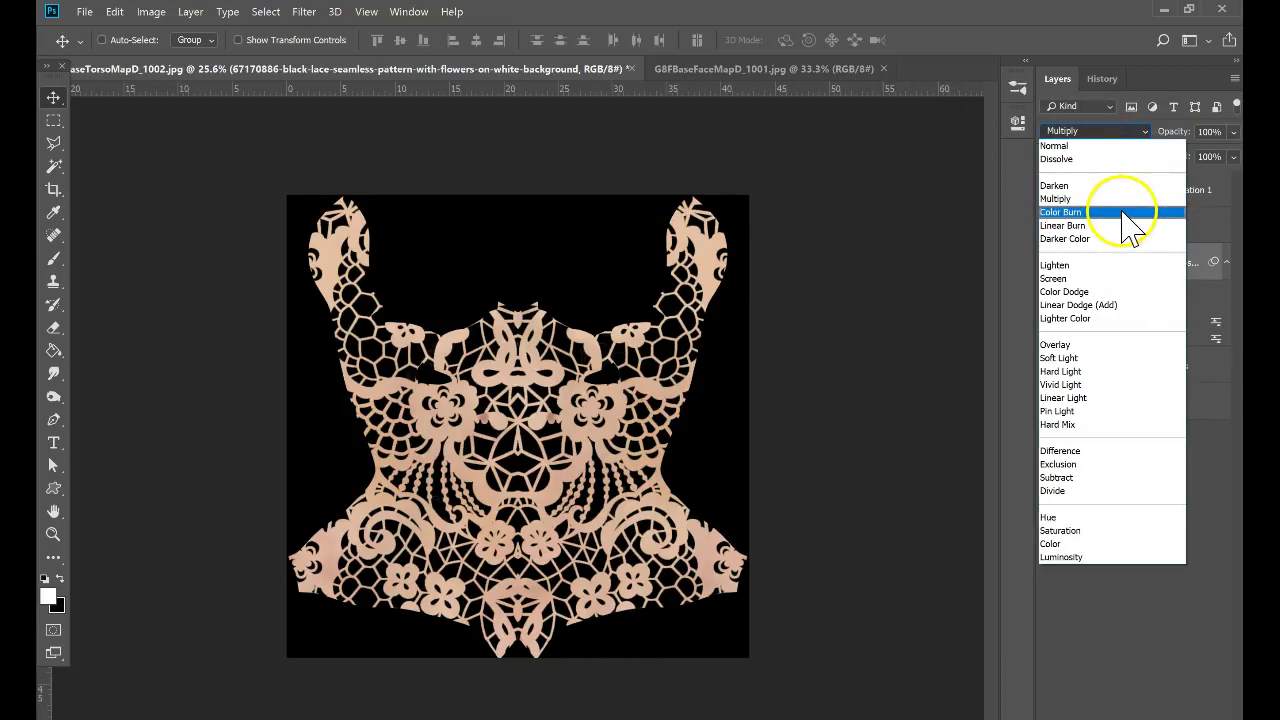
- Try Color Burn, Darker Color and Normal on the lace layer, settling on Overlay
click(1125, 212)
click(1135, 132)
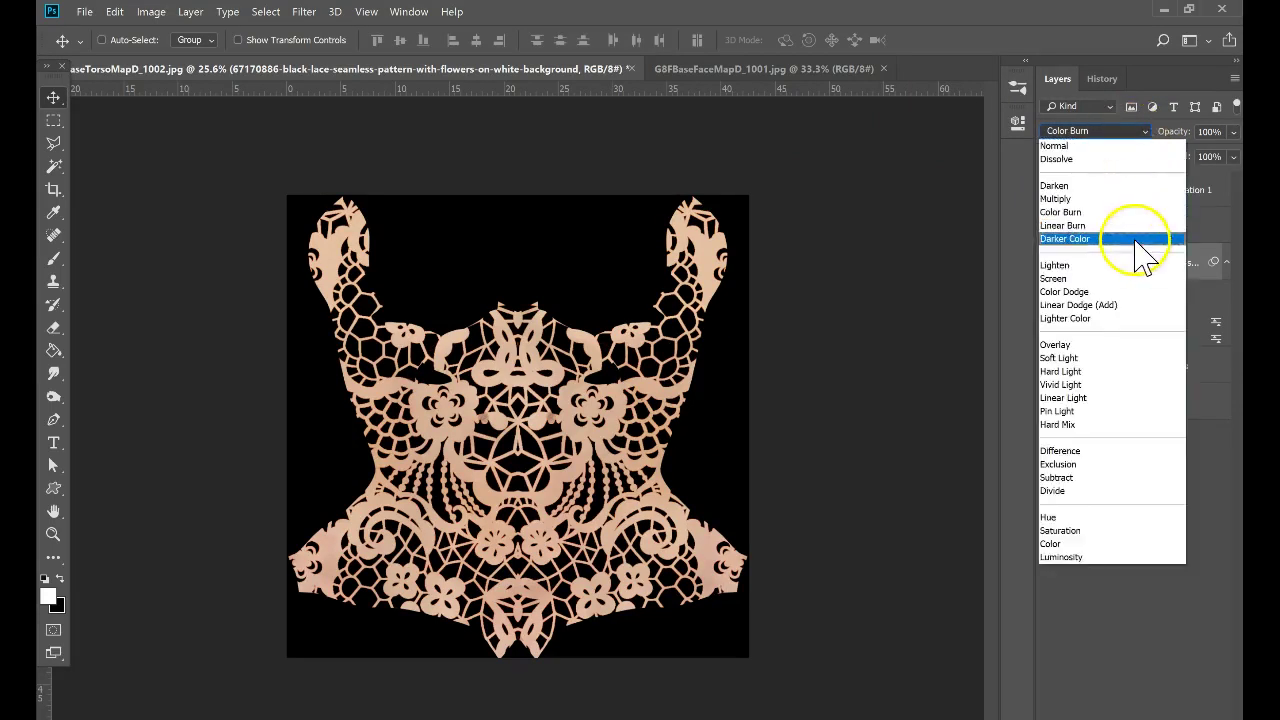
click(1128, 242)
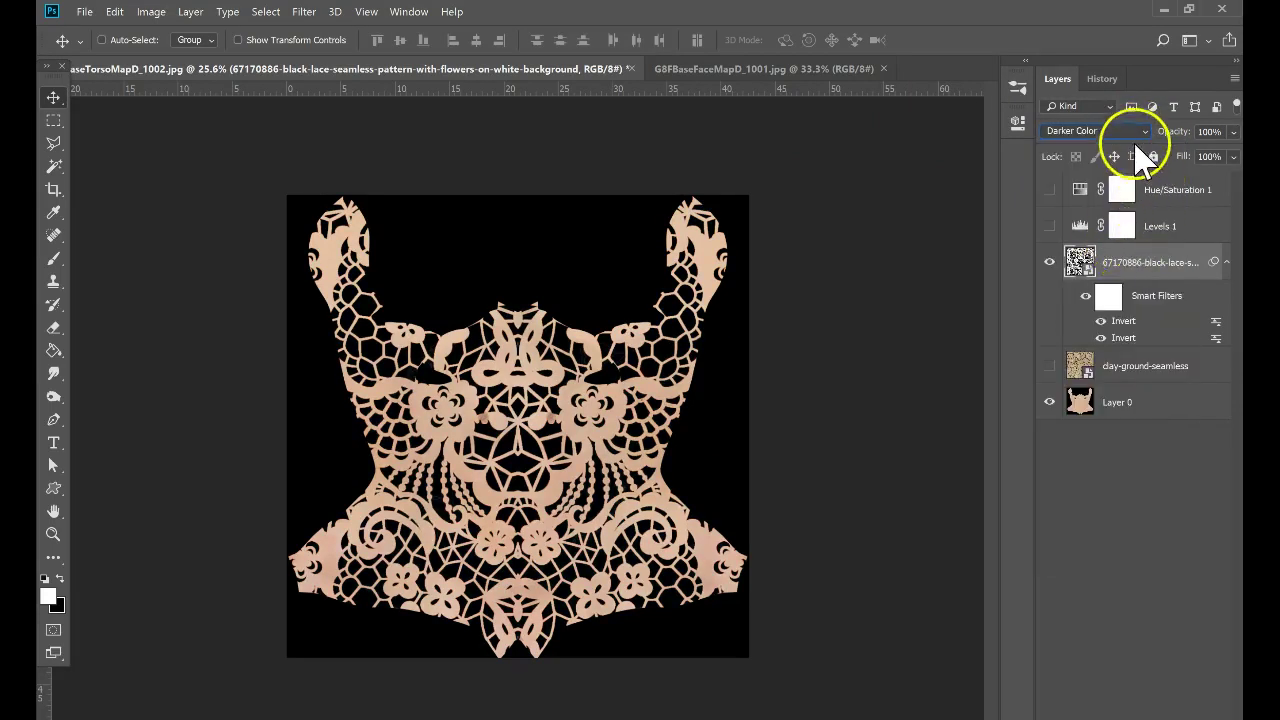
click(1135, 140)
click(1125, 131)
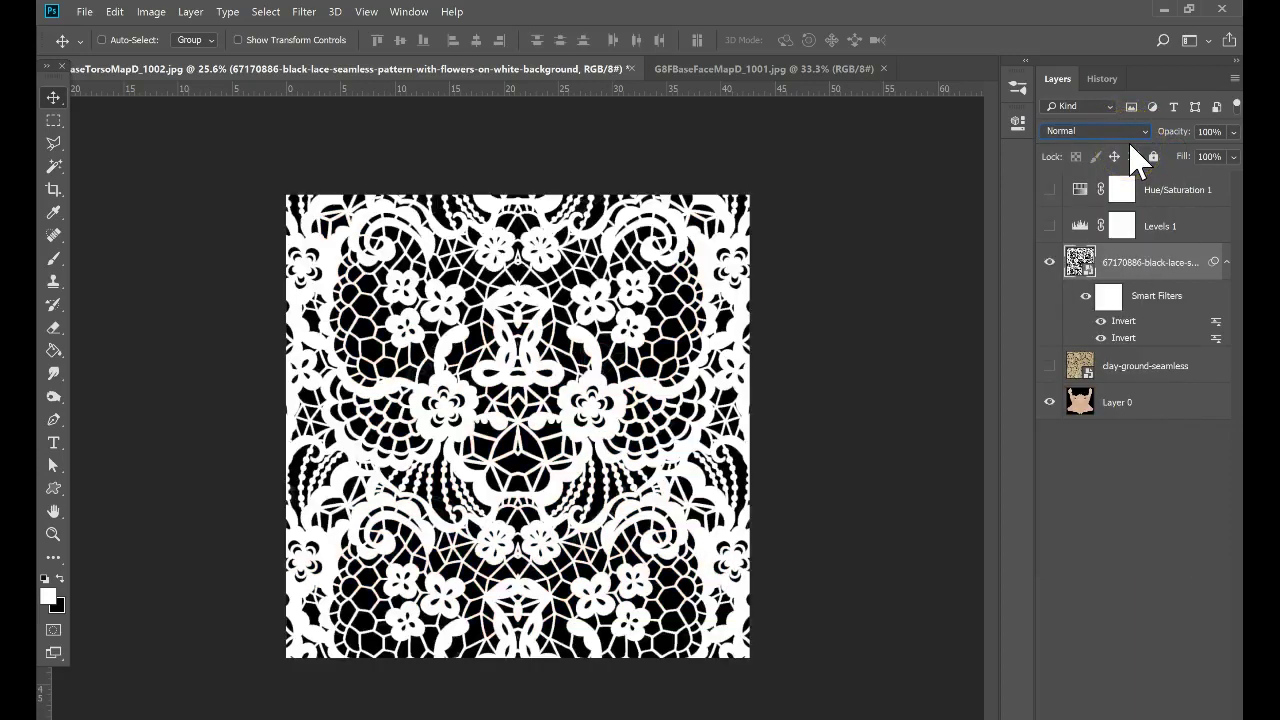
click(1135, 140)
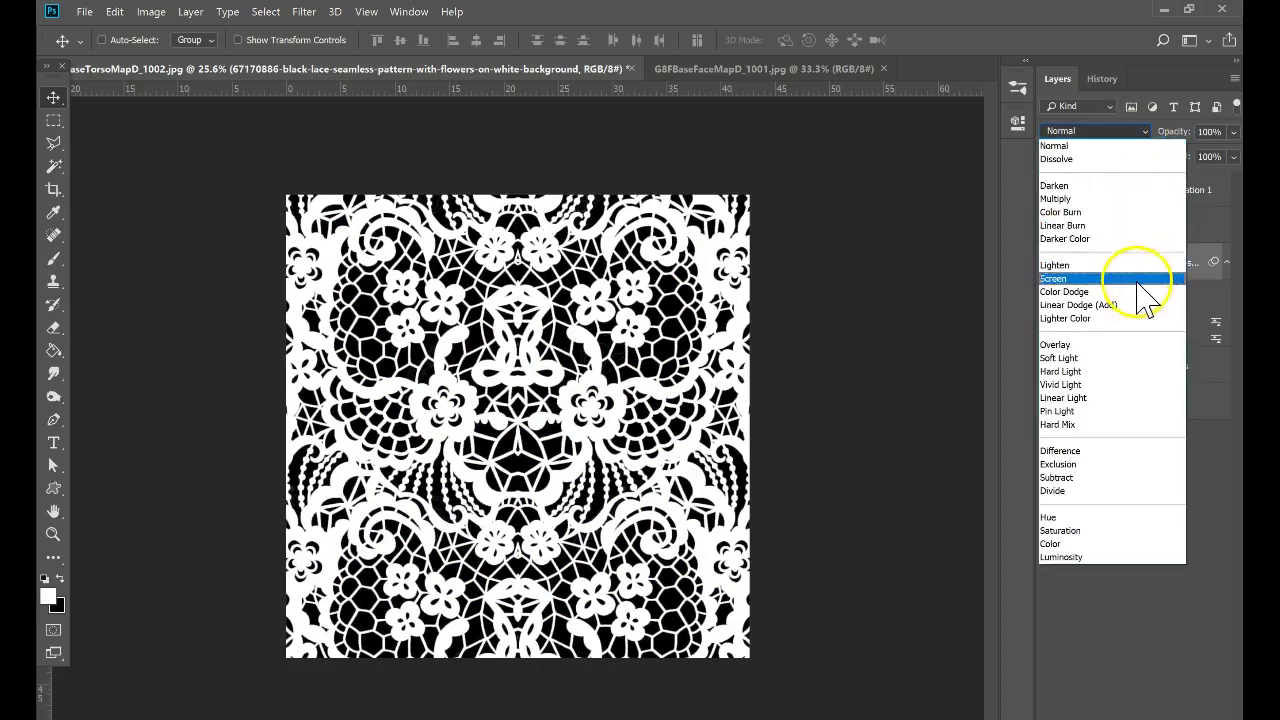
click(1128, 346)
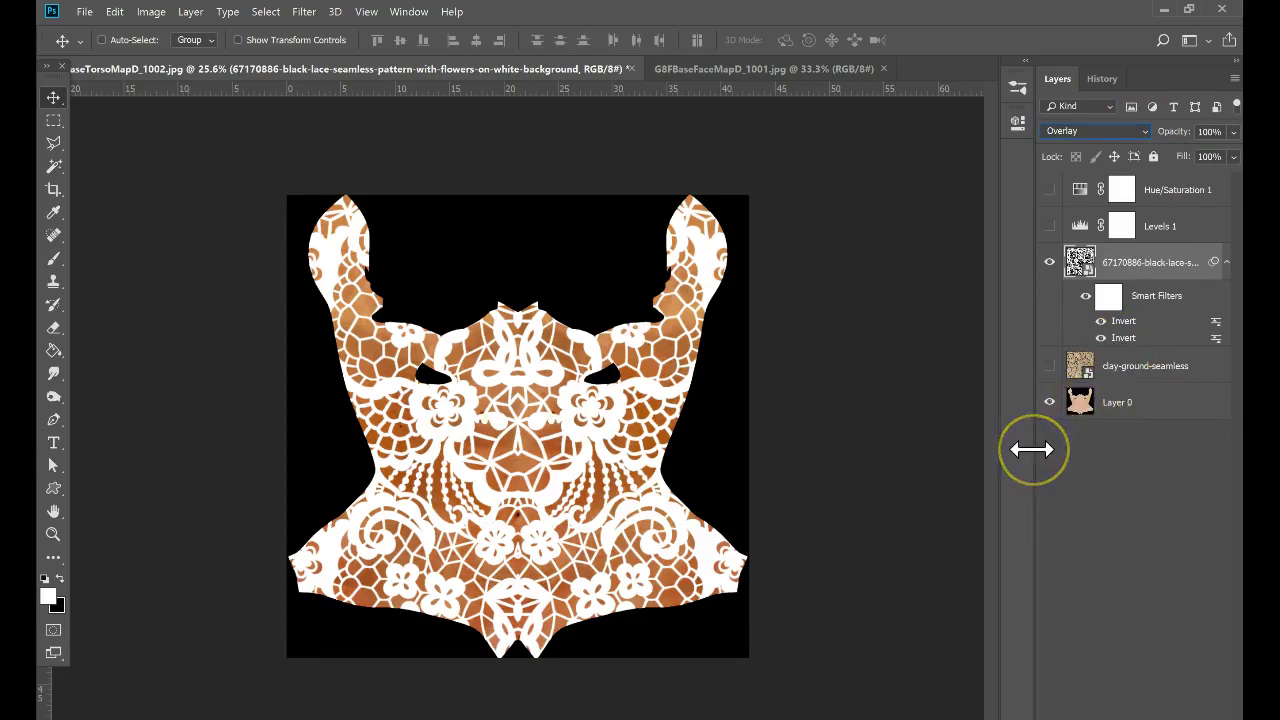
- Save the torso map as the JPEG 'white lace torso' at Quality 12
click(88, 12)
click(100, 200)
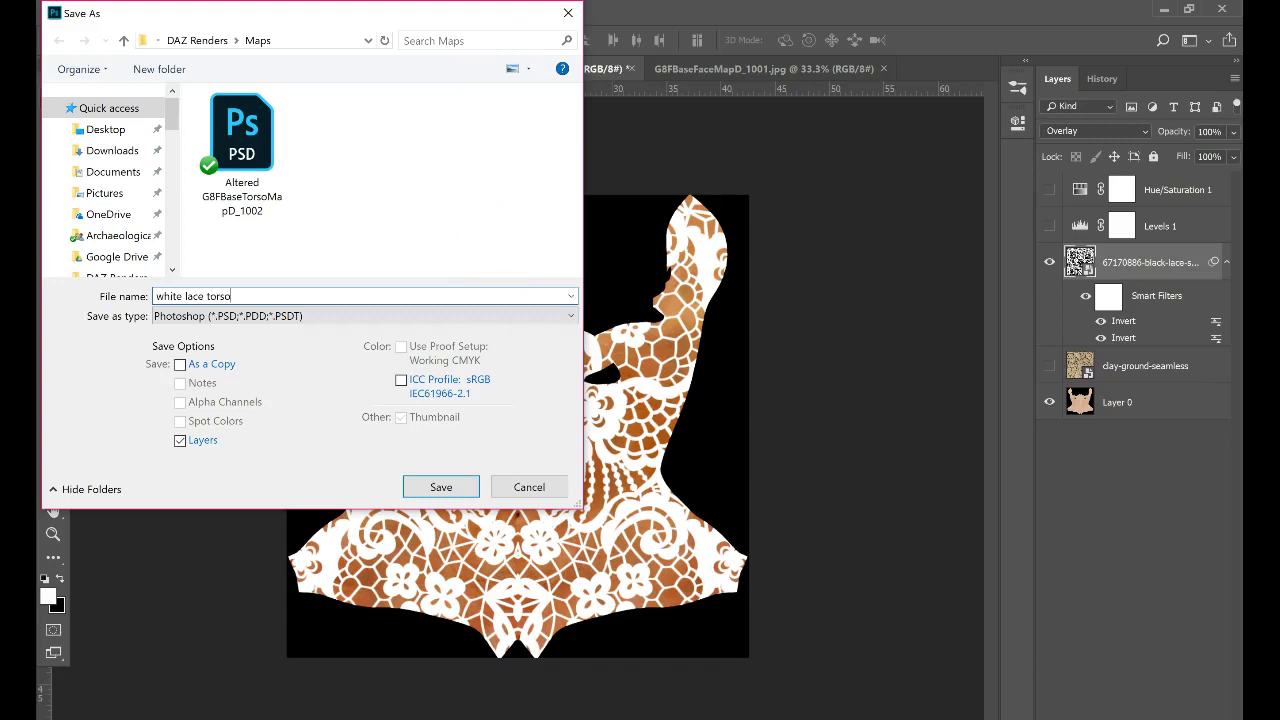
click(385, 316)
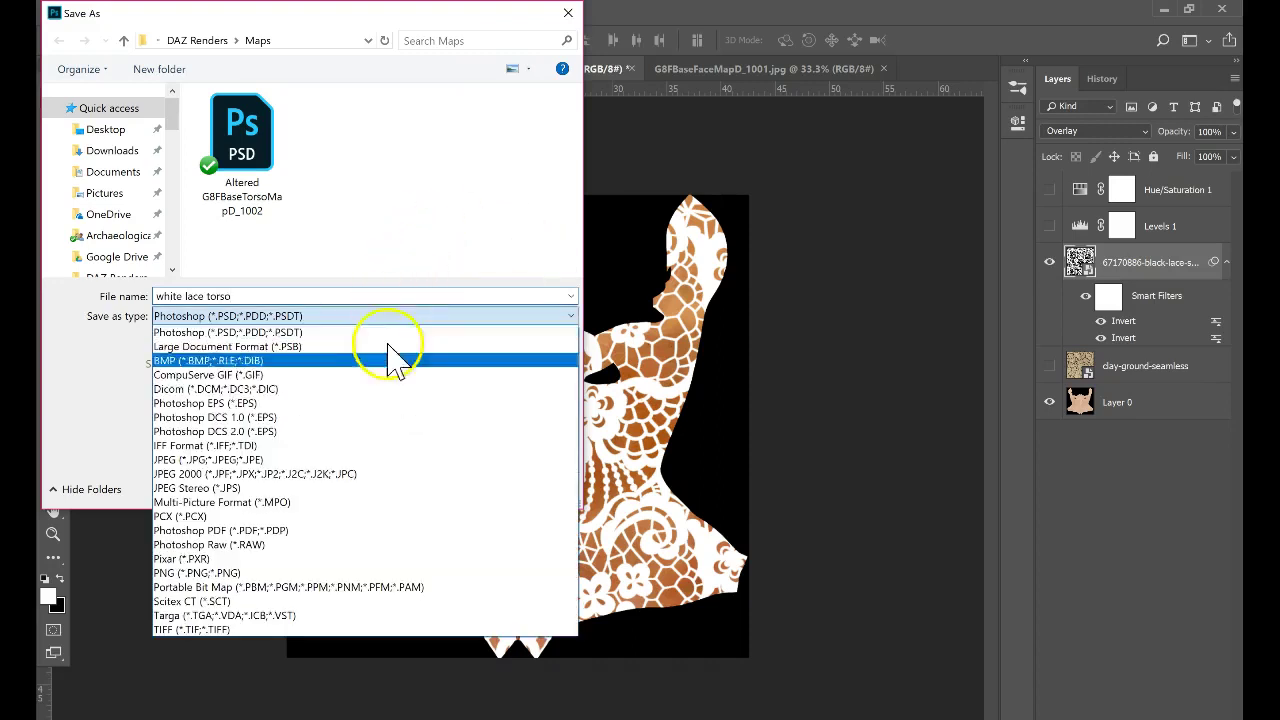
click(306, 449)
click(441, 488)
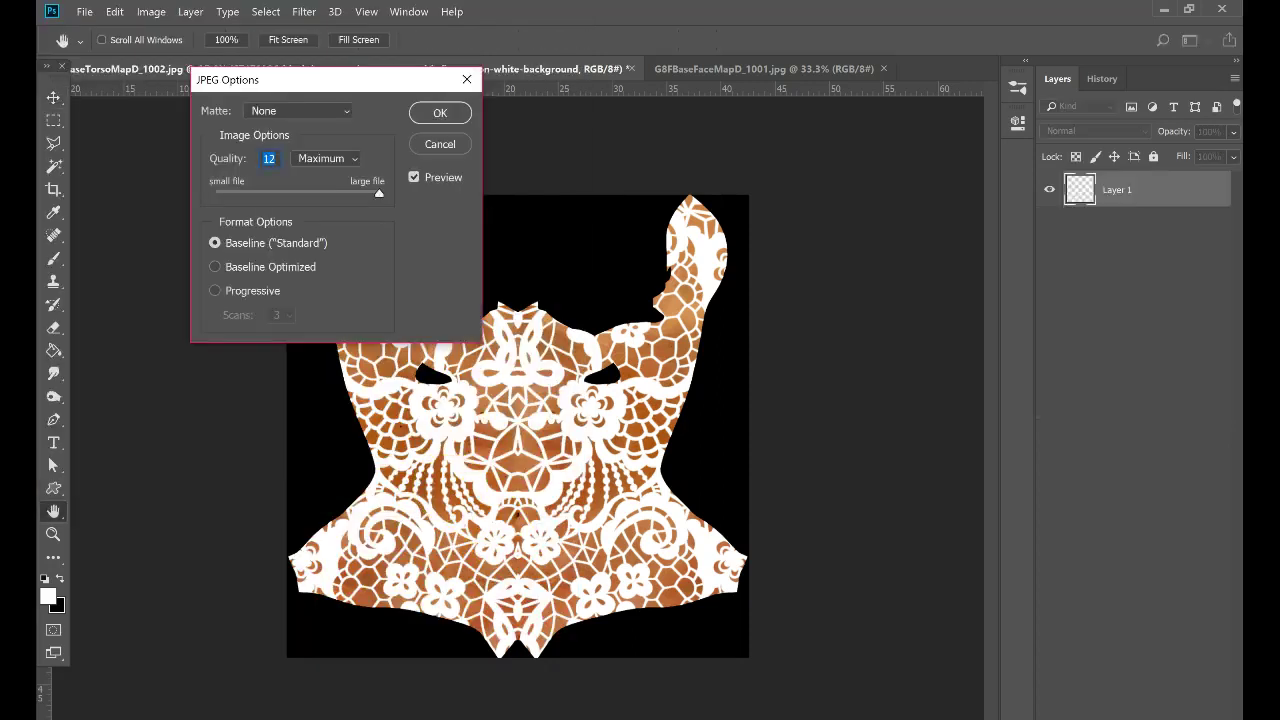
click(440, 113)
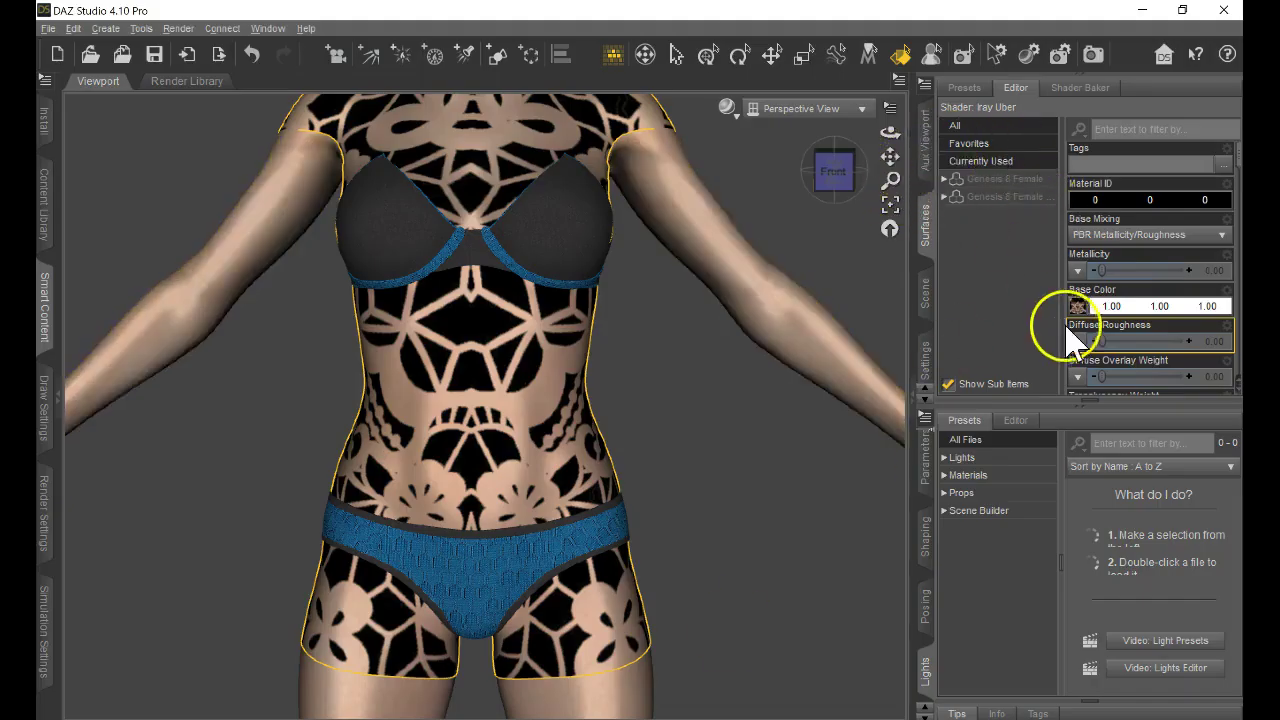
- Load white lace torso.jpg as the torso's Base Color image
click(1080, 310)
click(945, 30)
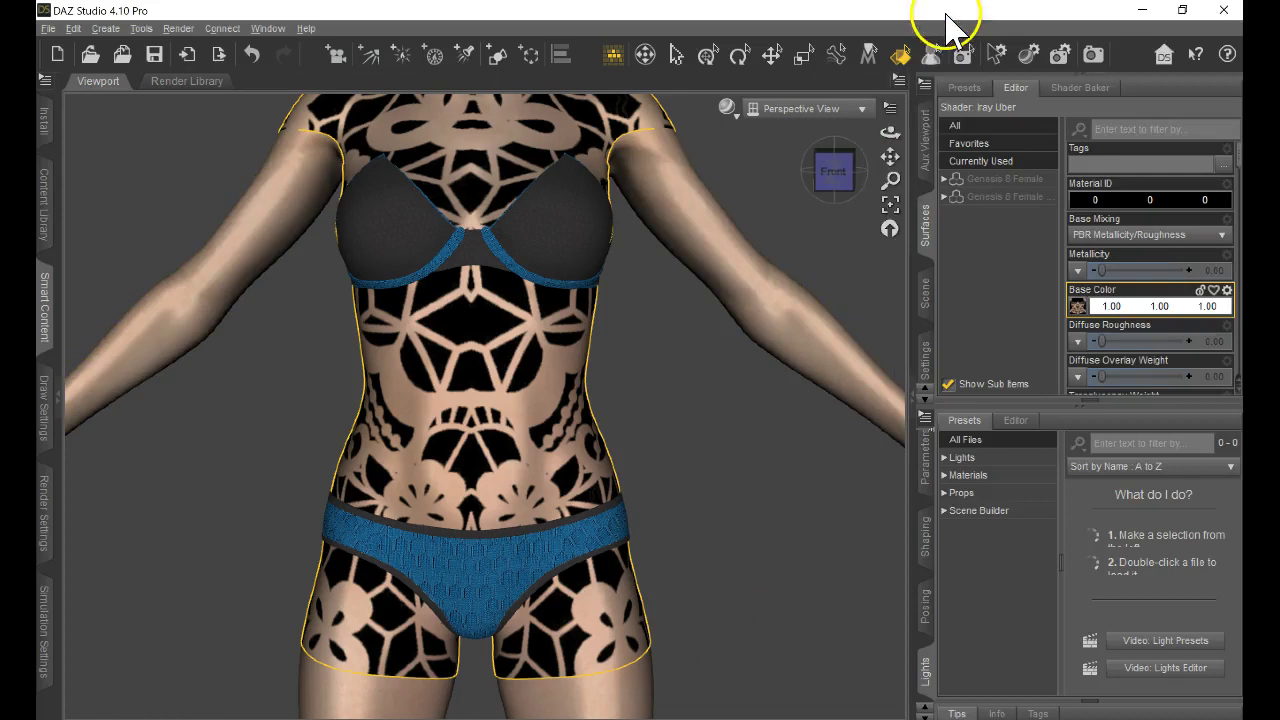
scroll(443, 275, down, 3)
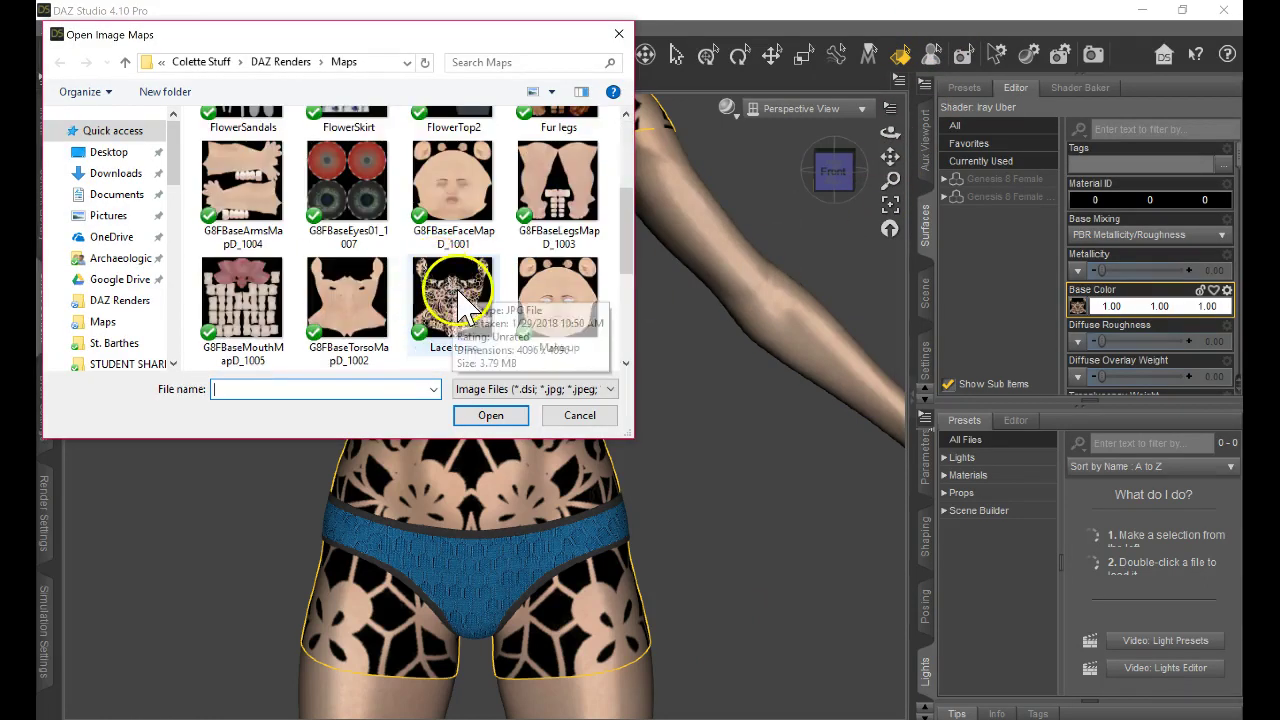
scroll(449, 286, down, 2)
click(455, 310)
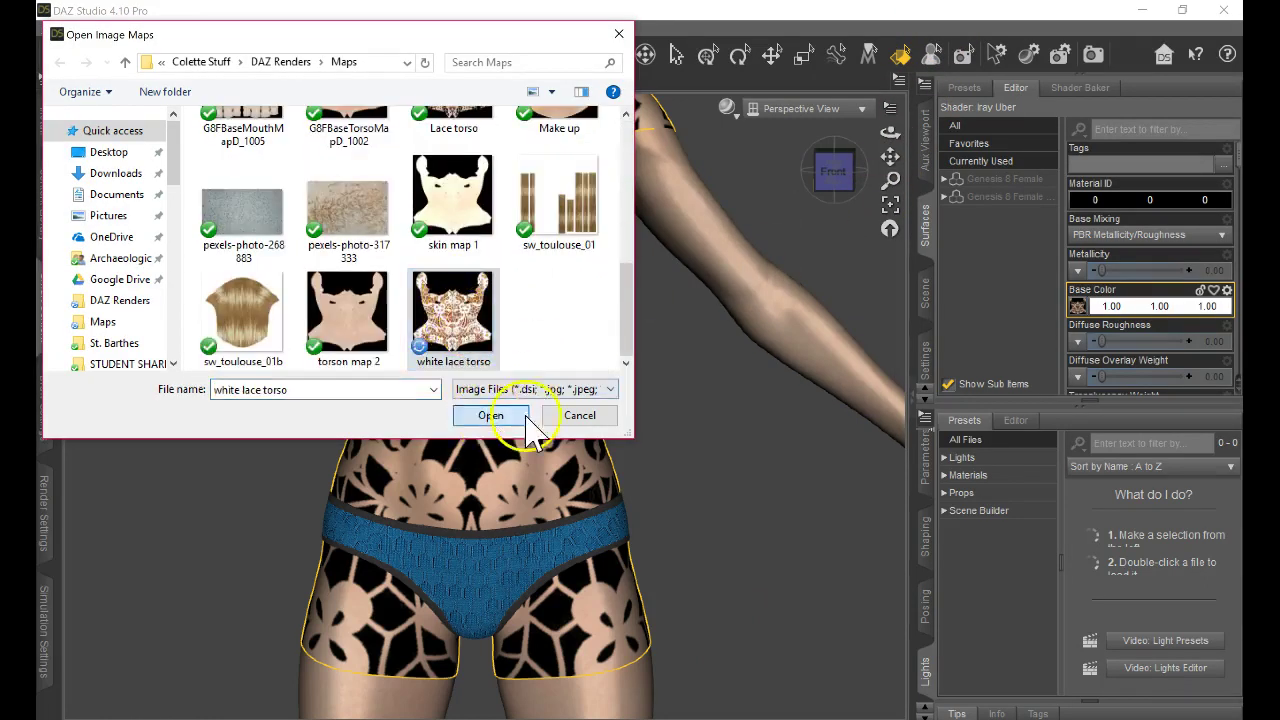
click(490, 415)
- Zoom and orbit the viewport to inspect the white lace on the figure's back
scroll(722, 465, down, 3)
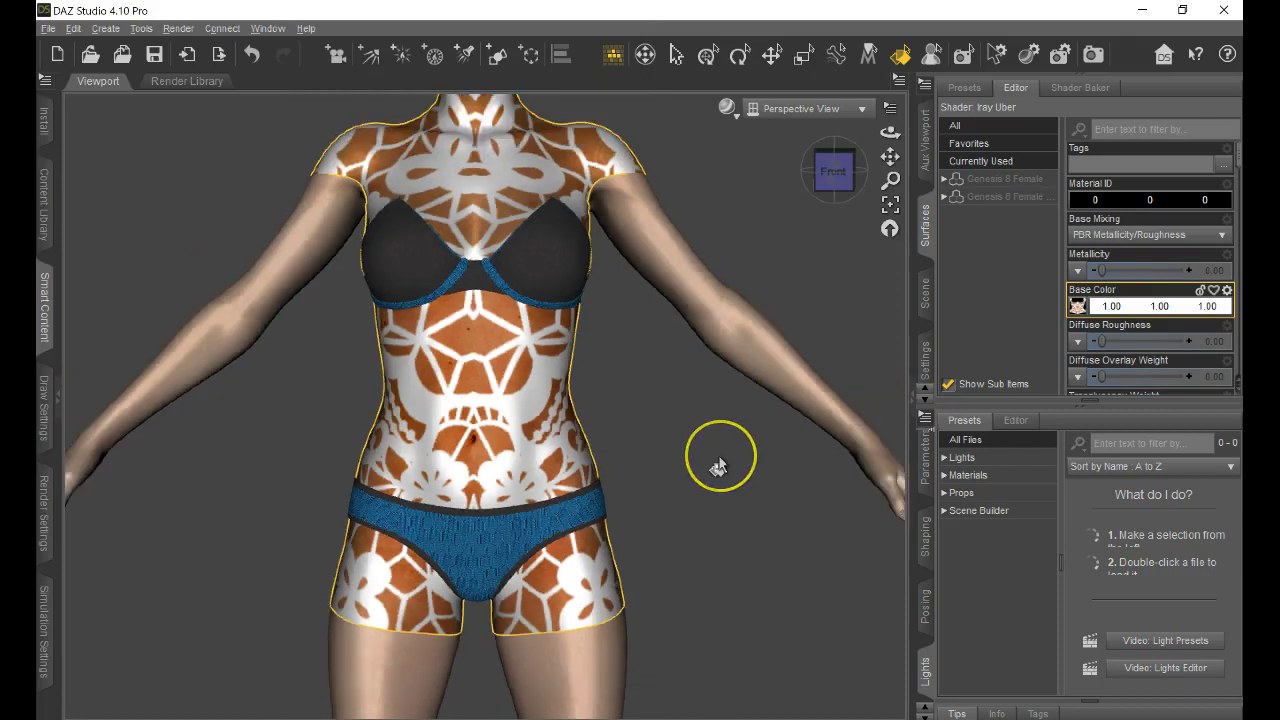
scroll(651, 487, up, 4)
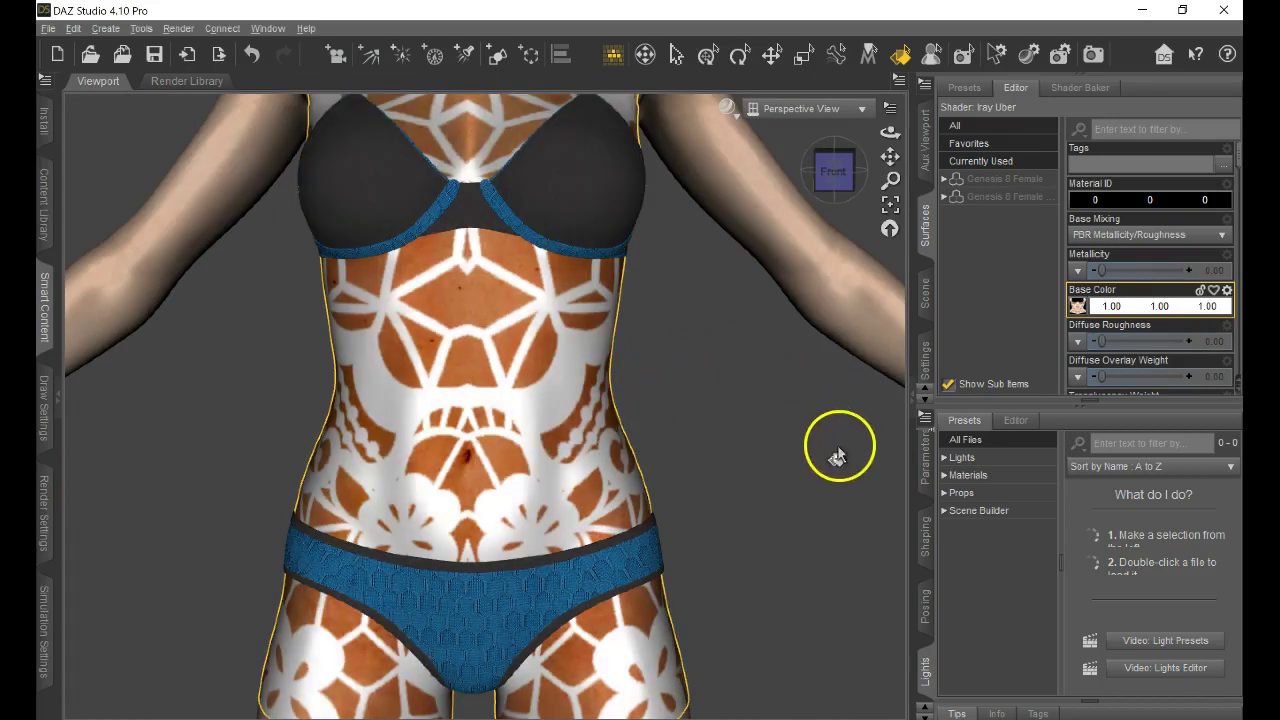
scroll(709, 532, down, 5)
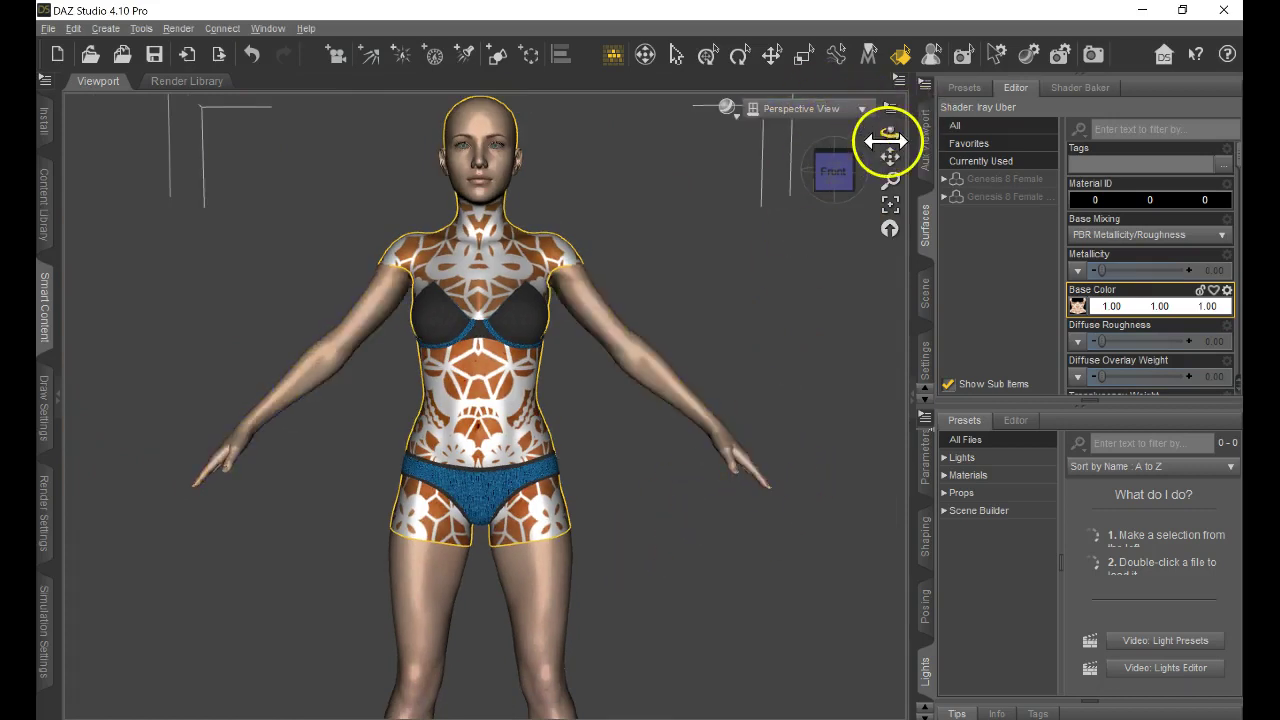
drag(640, 376, 646, 434)
scroll(646, 434, up, 5)
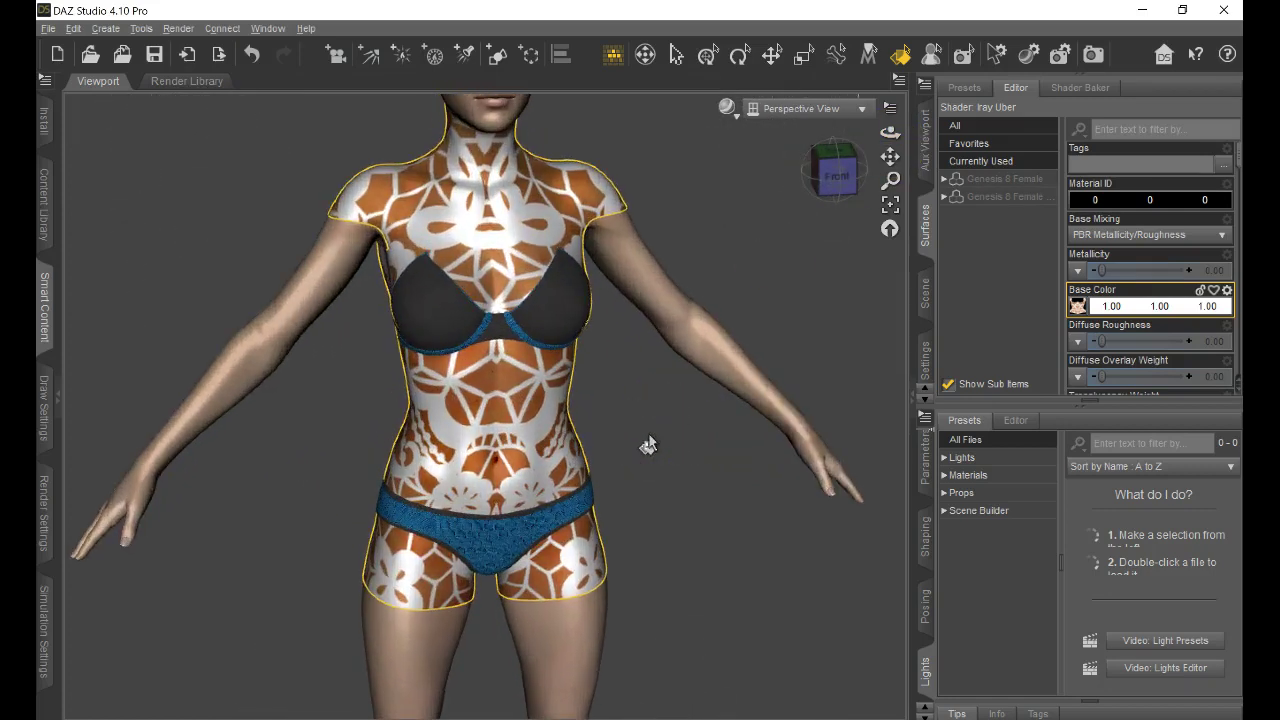
scroll(648, 445, up, 2)
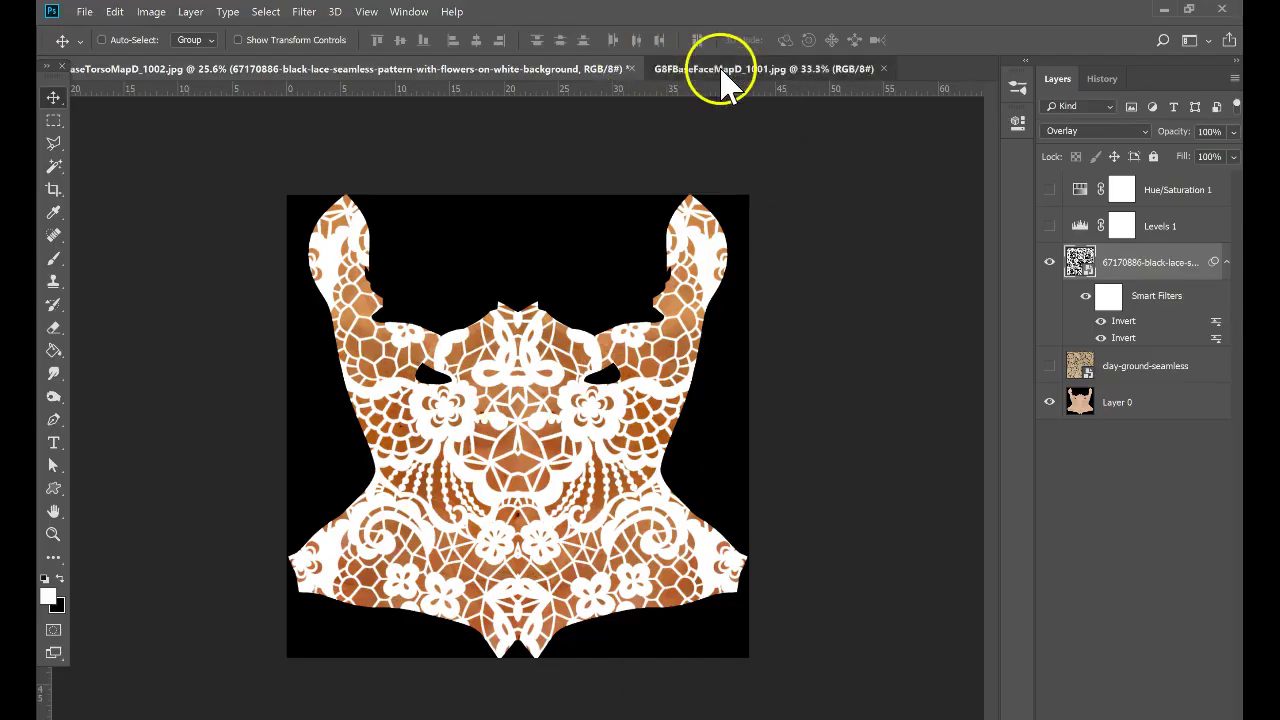
- On the face texture document, select the Brush tool with a bright purple foreground colour
click(735, 68)
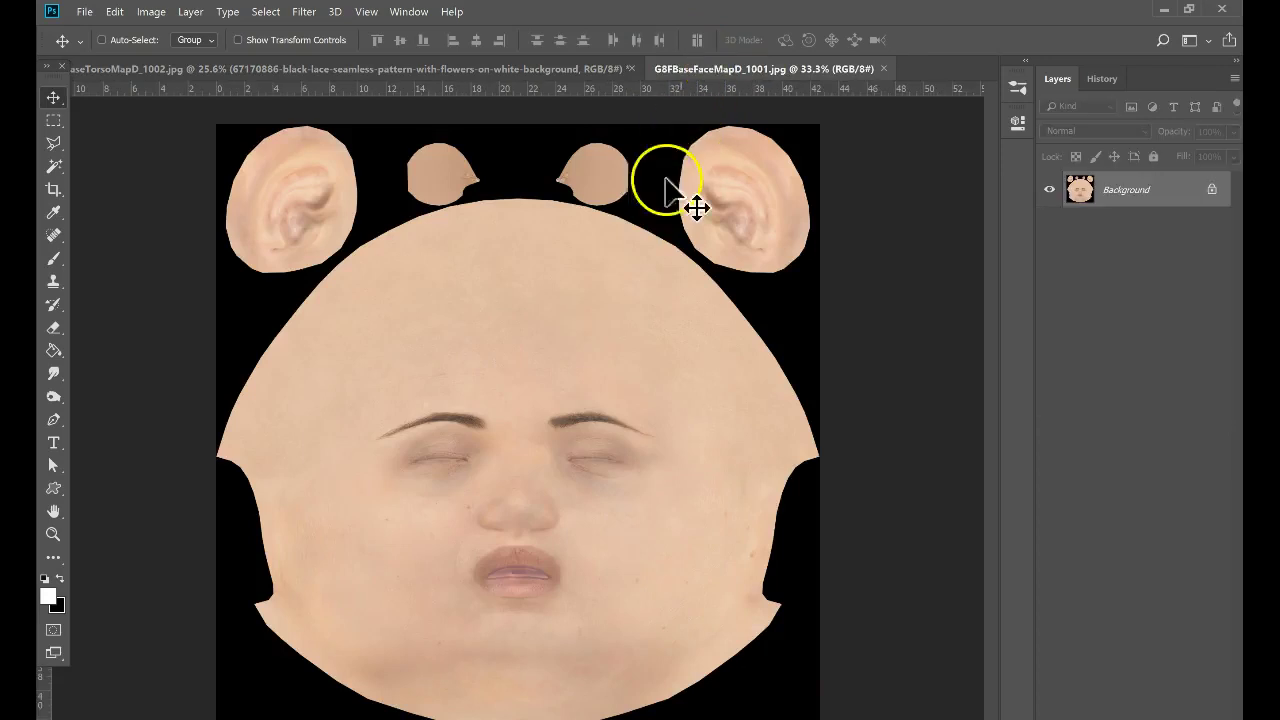
alt+scroll(553, 455, up, 5)
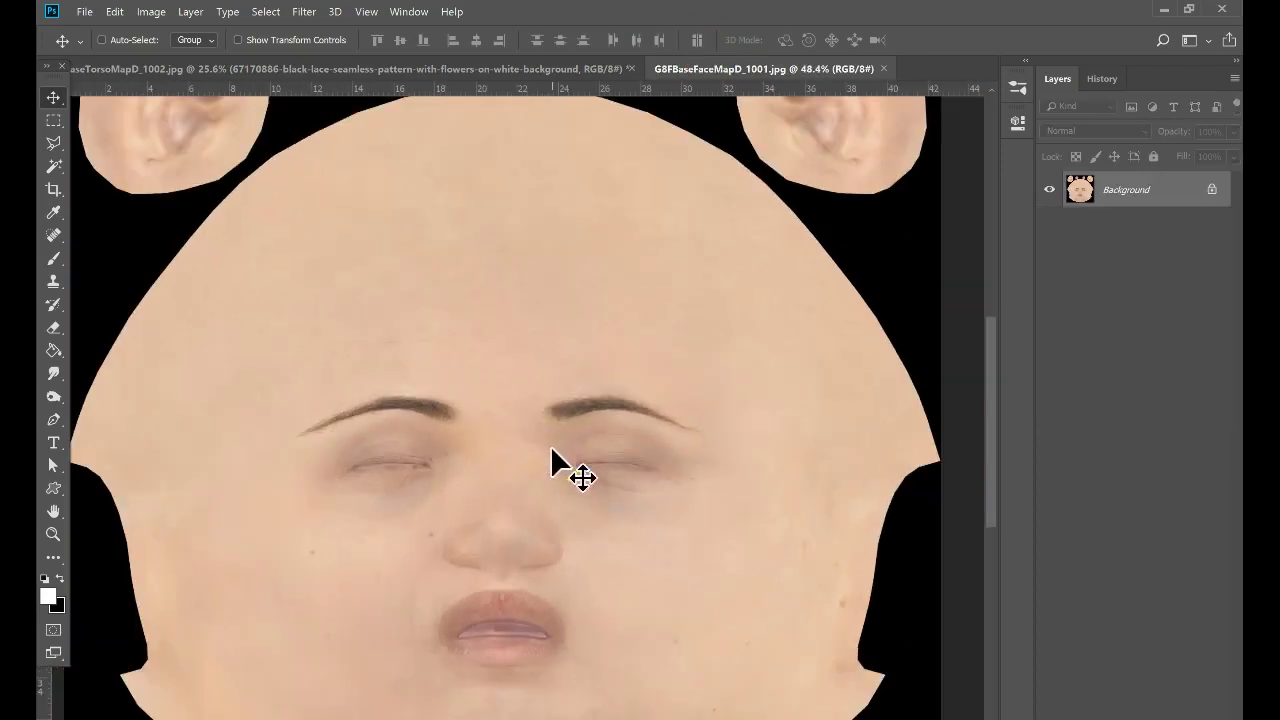
click(538, 557)
click(60, 259)
alt+scroll(214, 413, up, 14)
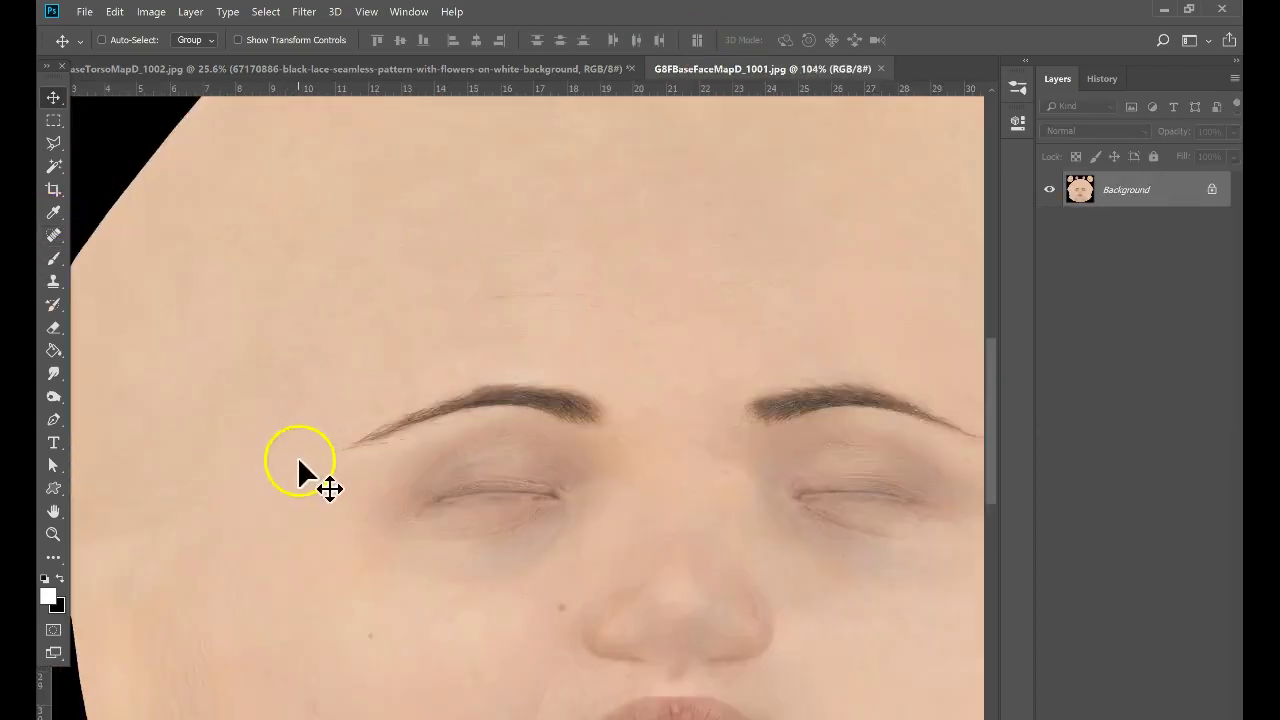
alt+scroll(641, 567, up, 1)
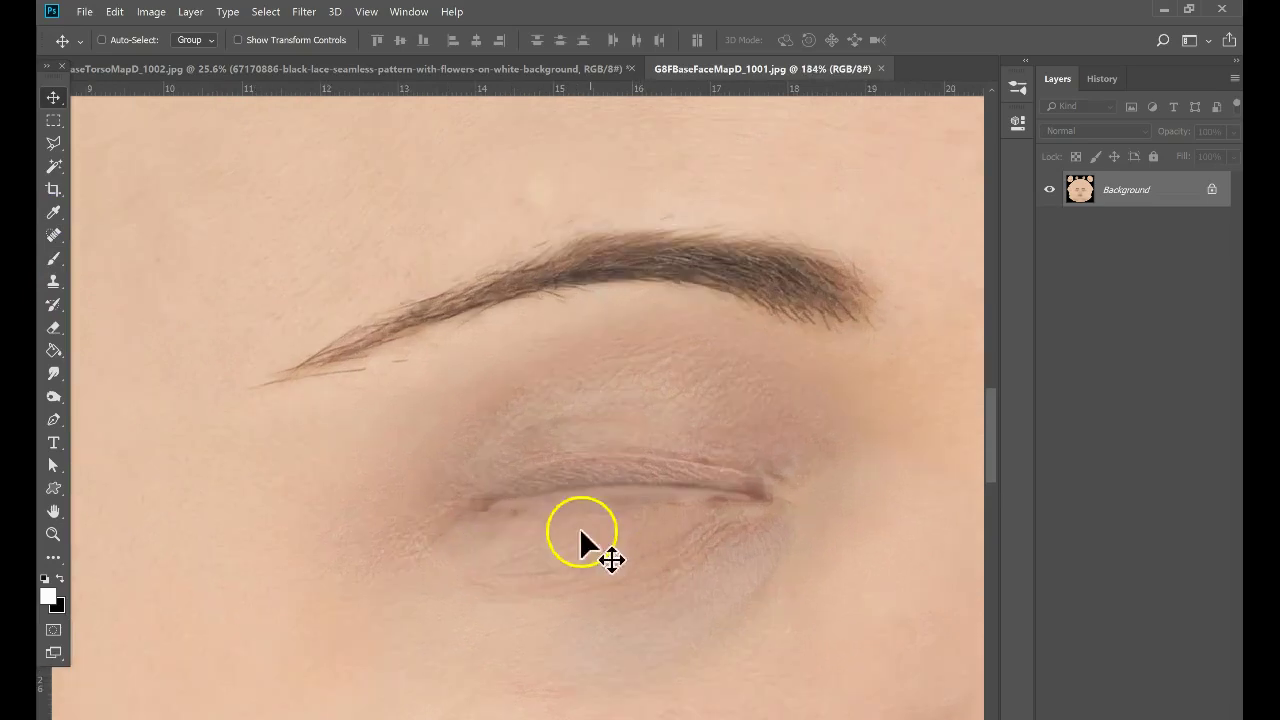
click(57, 260)
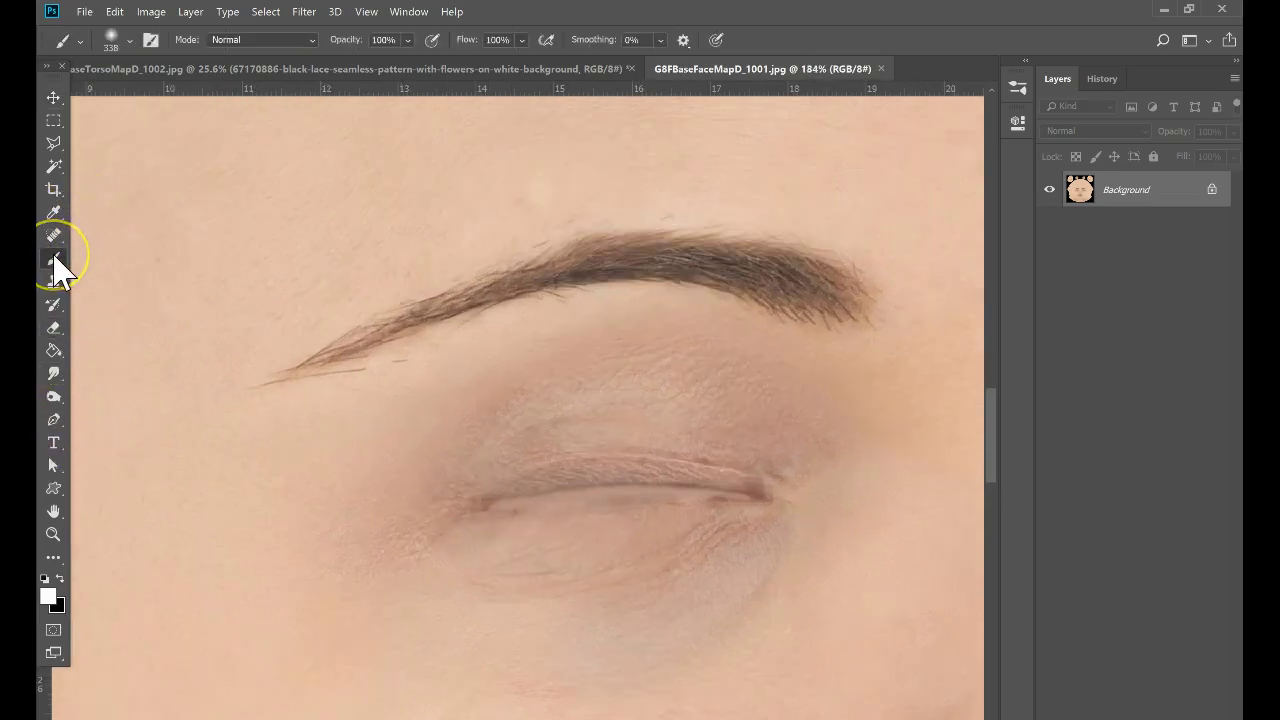
click(47, 597)
click(595, 214)
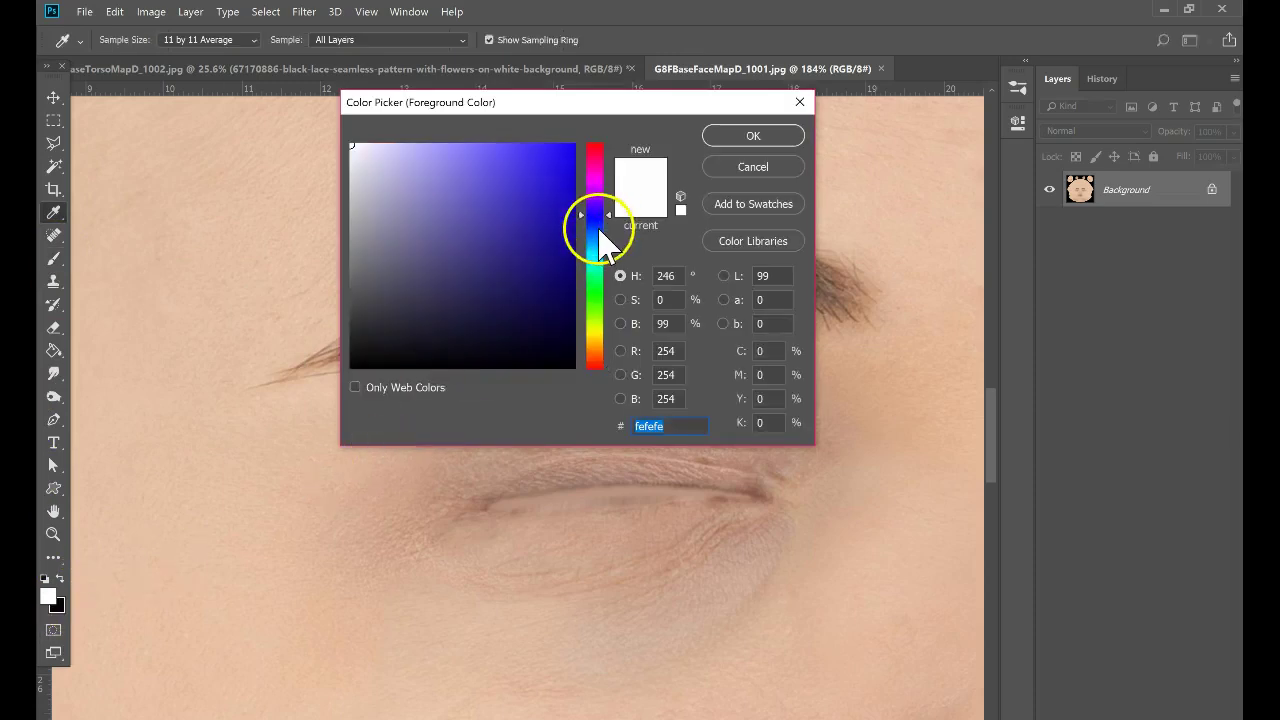
click(599, 194)
click(551, 157)
click(753, 135)
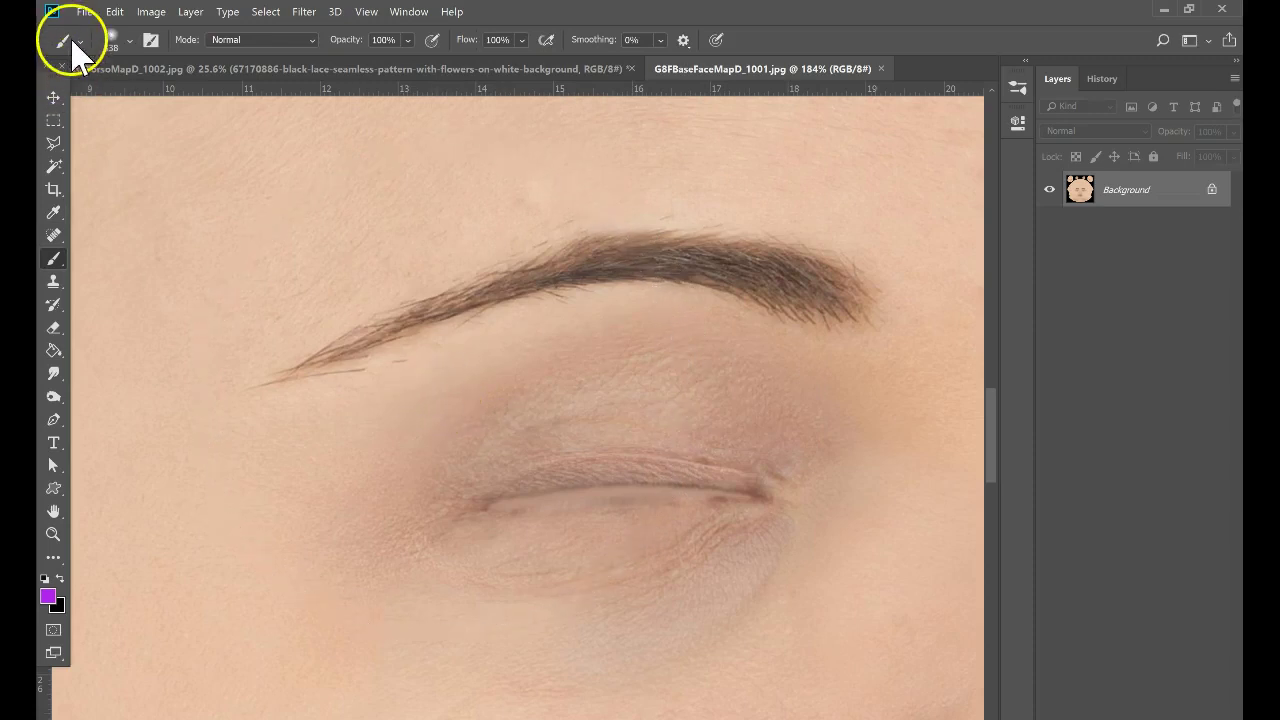
- Paint purple eyeshadow strokes along both upper eyelids with a size-50 brush
key(bracketleft)
key(bracketleft)
key(bracketleft)
key(bracketleft)
key(bracketleft)
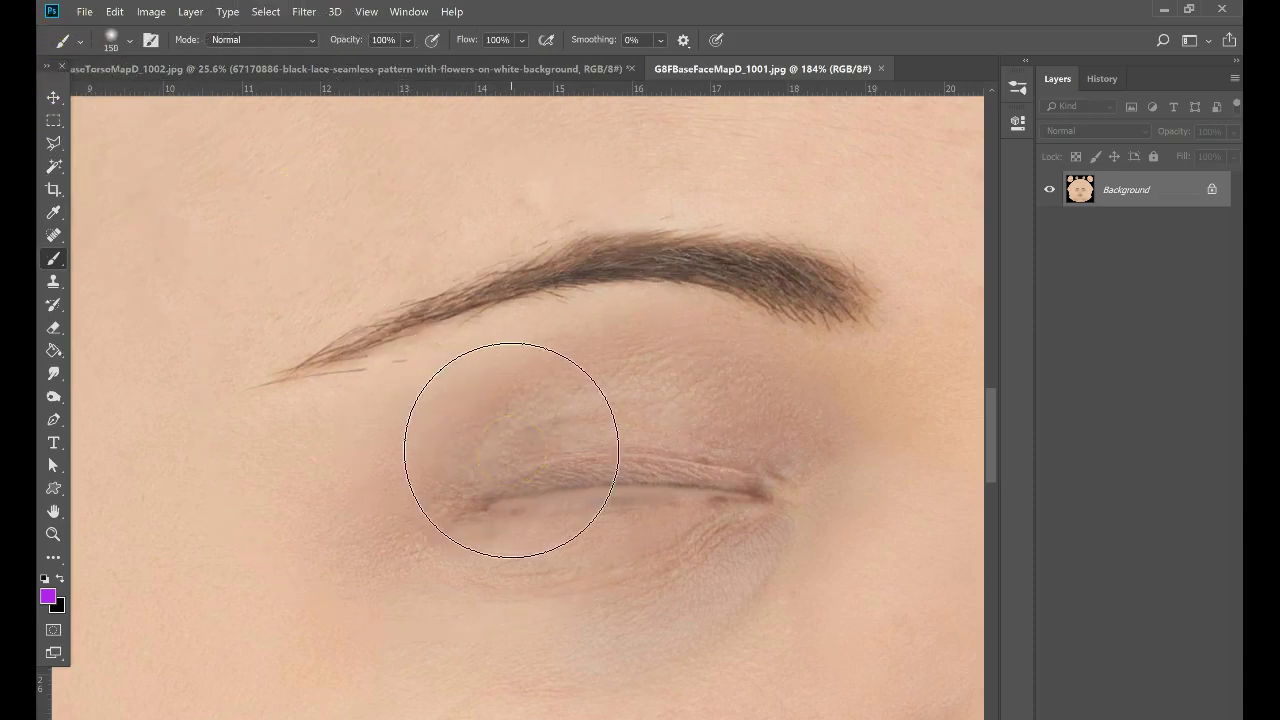
drag(495, 465, 544, 458)
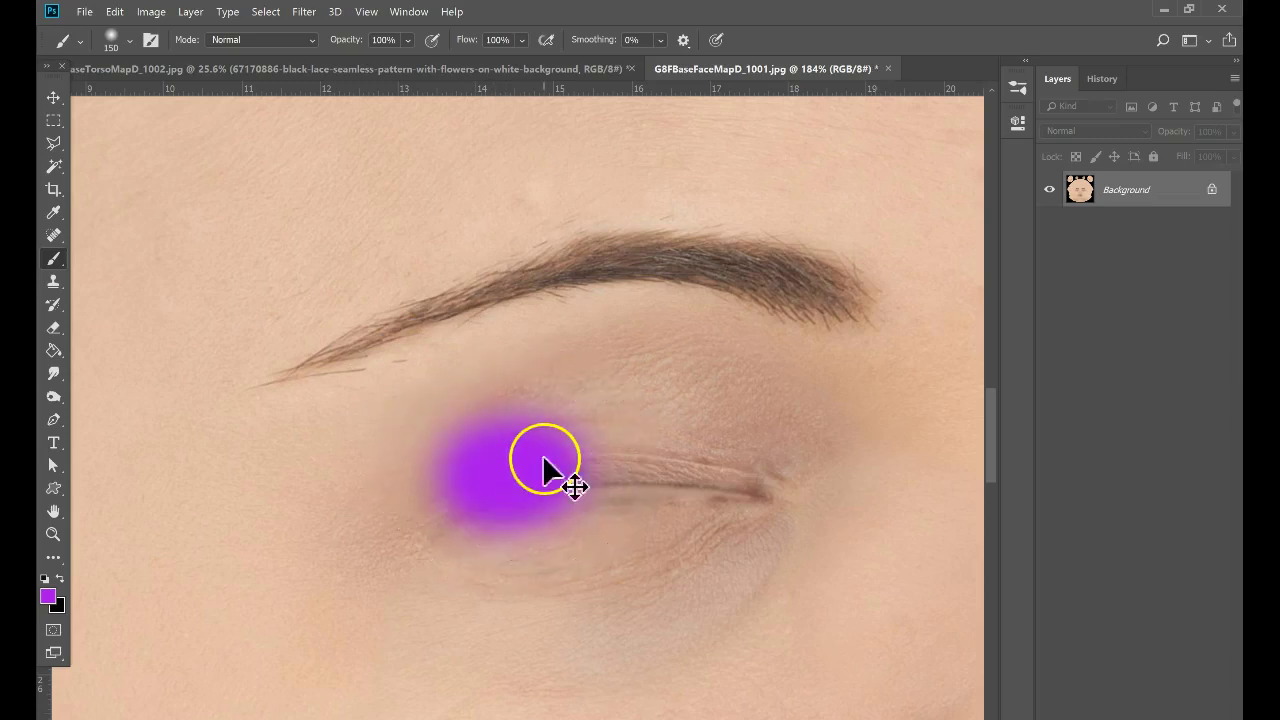
key(ctrl+z)
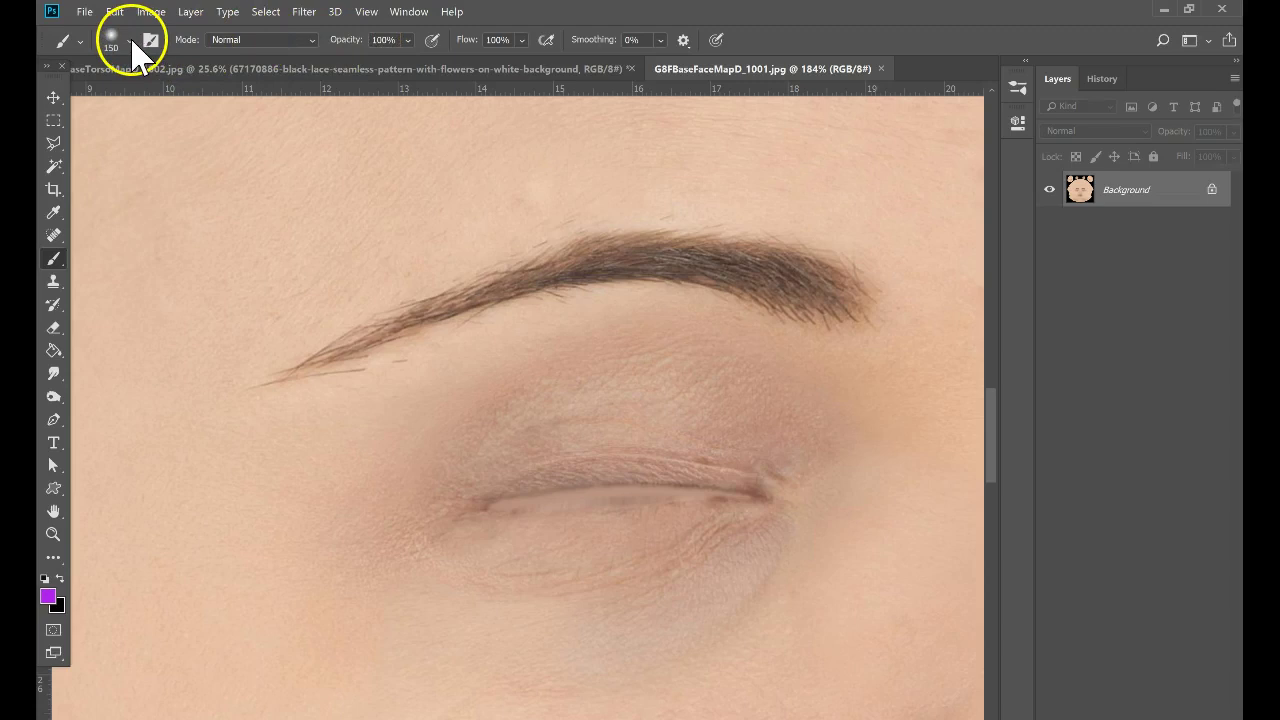
key(bracketleft)
key(bracketleft)
mouse_move(540, 452)
mouse_down()
mouse_move(446, 475)
mouse_move(636, 458)
mouse_move(571, 461)
mouse_move(748, 473)
mouse_move(625, 457)
mouse_move(759, 472)
mouse_move(652, 445)
mouse_move(531, 463)
mouse_move(634, 433)
mouse_move(726, 459)
mouse_move(704, 444)
mouse_move(521, 463)
mouse_move(529, 451)
mouse_move(679, 435)
mouse_move(756, 456)
mouse_move(668, 435)
mouse_move(407, 461)
mouse_move(647, 425)
mouse_move(737, 451)
mouse_move(756, 476)
mouse_move(717, 453)
mouse_move(572, 432)
mouse_move(487, 461)
mouse_move(401, 444)
mouse_move(445, 455)
mouse_move(545, 432)
mouse_move(690, 436)
mouse_move(758, 474)
mouse_up()
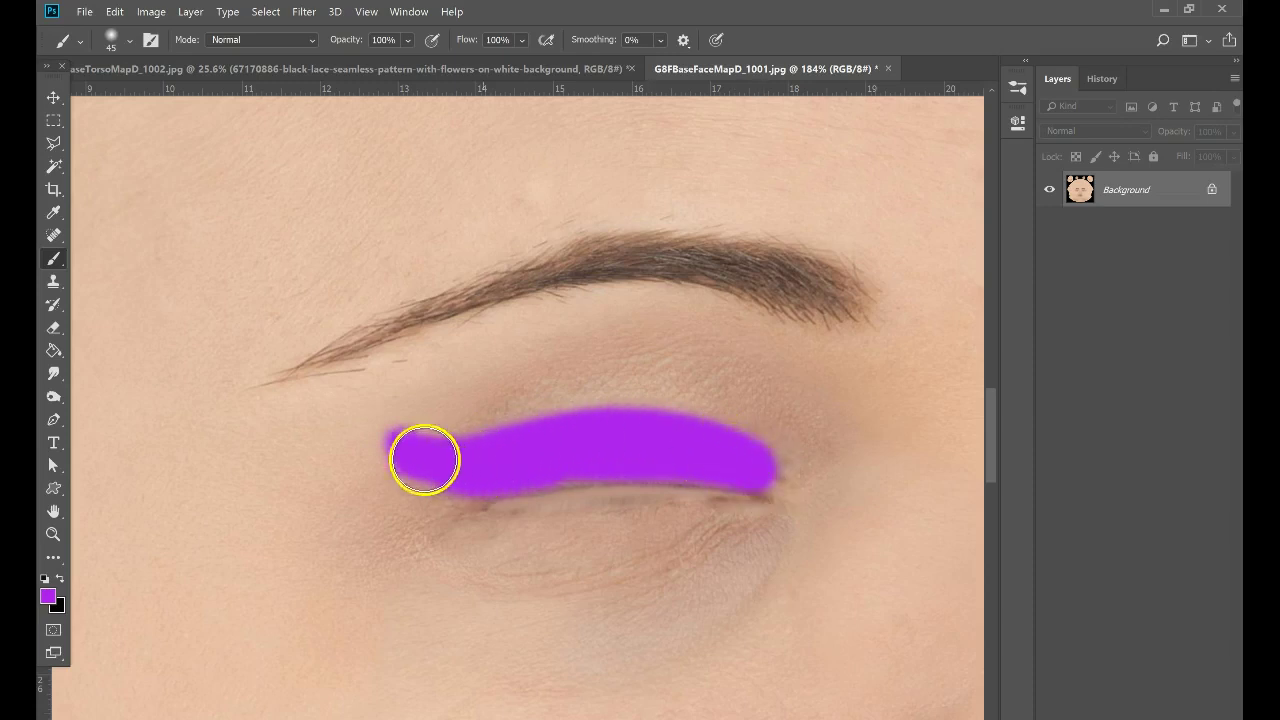
alt+scroll(482, 458, down, 8)
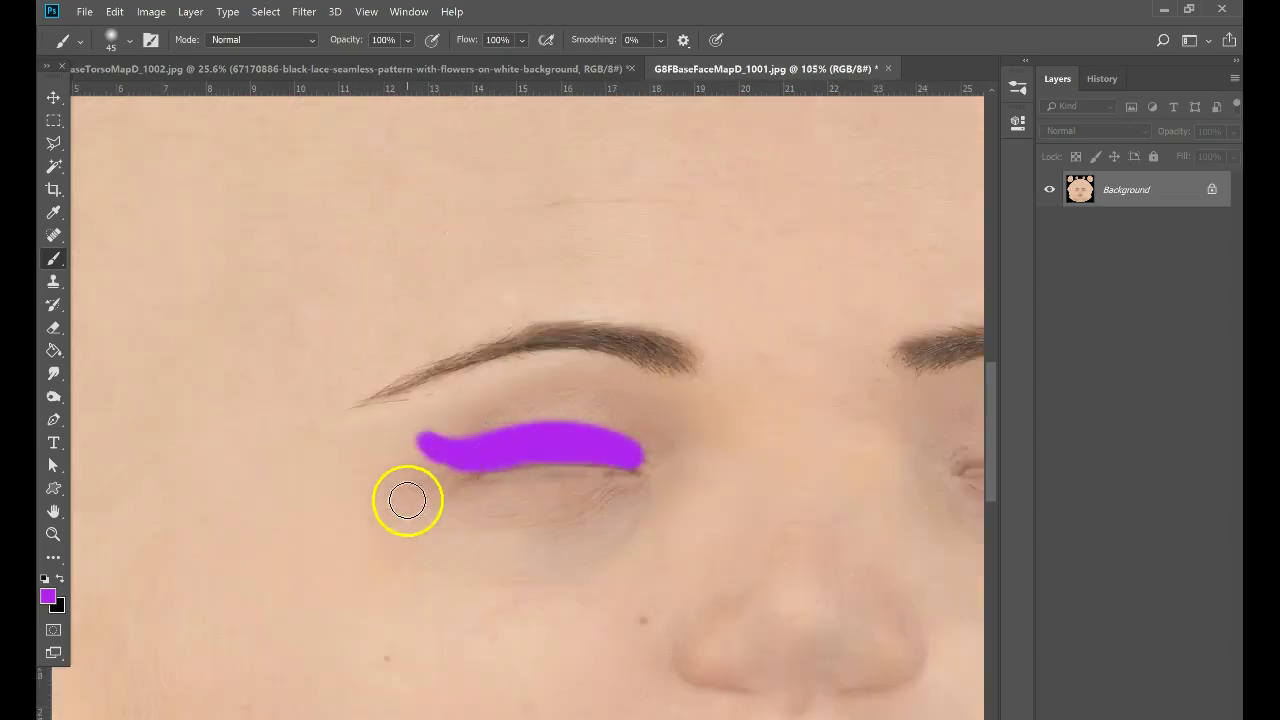
alt+scroll(698, 559, up, 6)
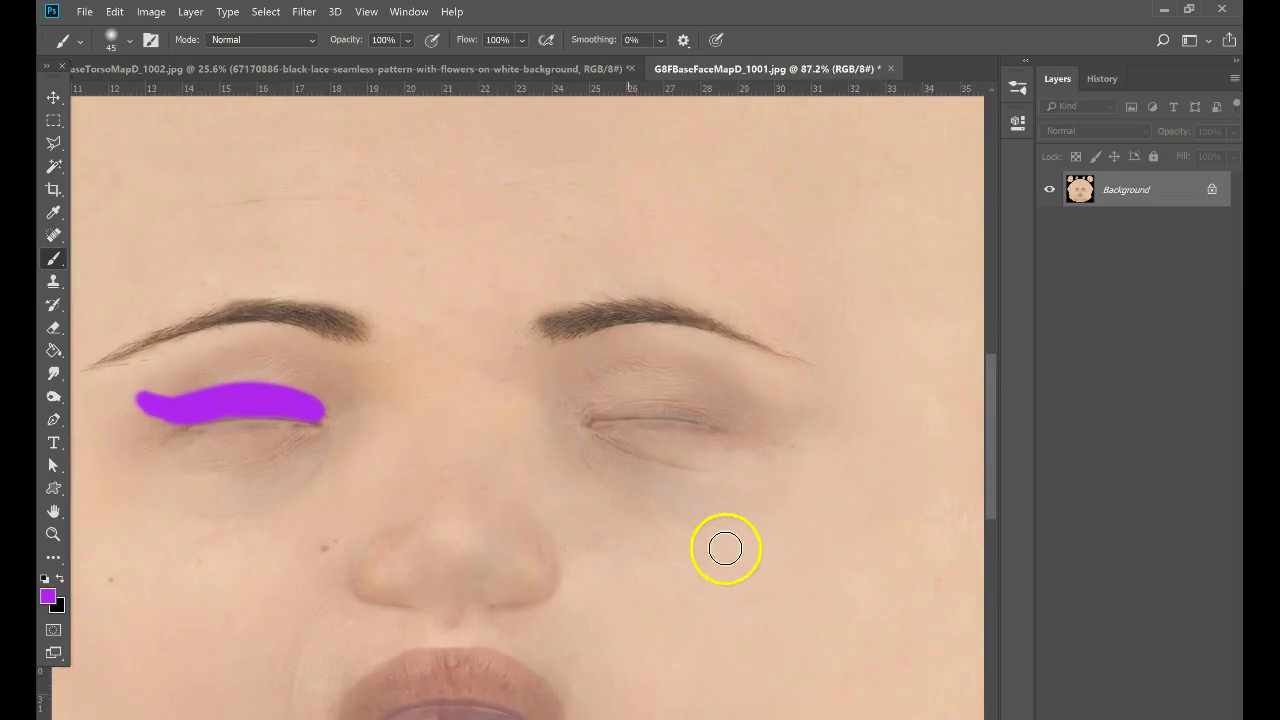
mouse_move(585, 393)
mouse_down()
mouse_move(623, 386)
mouse_move(580, 400)
mouse_move(713, 398)
mouse_move(643, 382)
mouse_move(737, 400)
mouse_up()
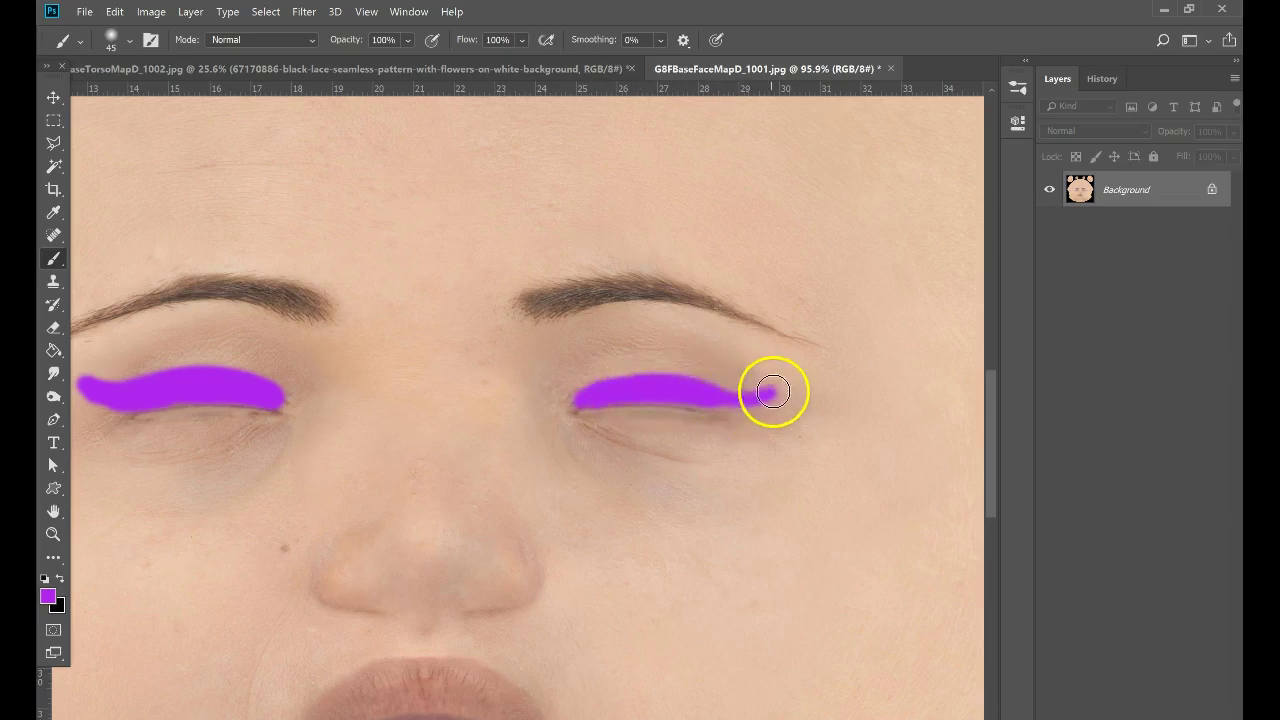
- Paint green lines above both eyelid strokes and a green star on the forehead
click(52, 594)
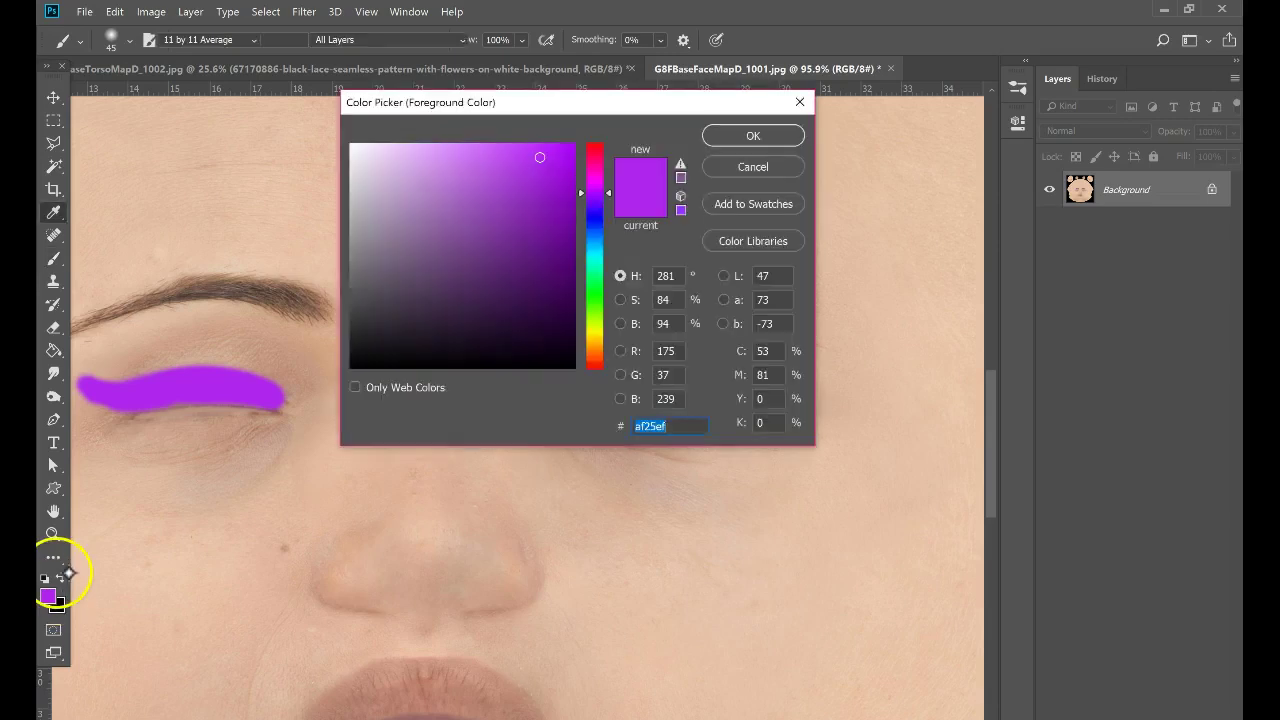
click(600, 268)
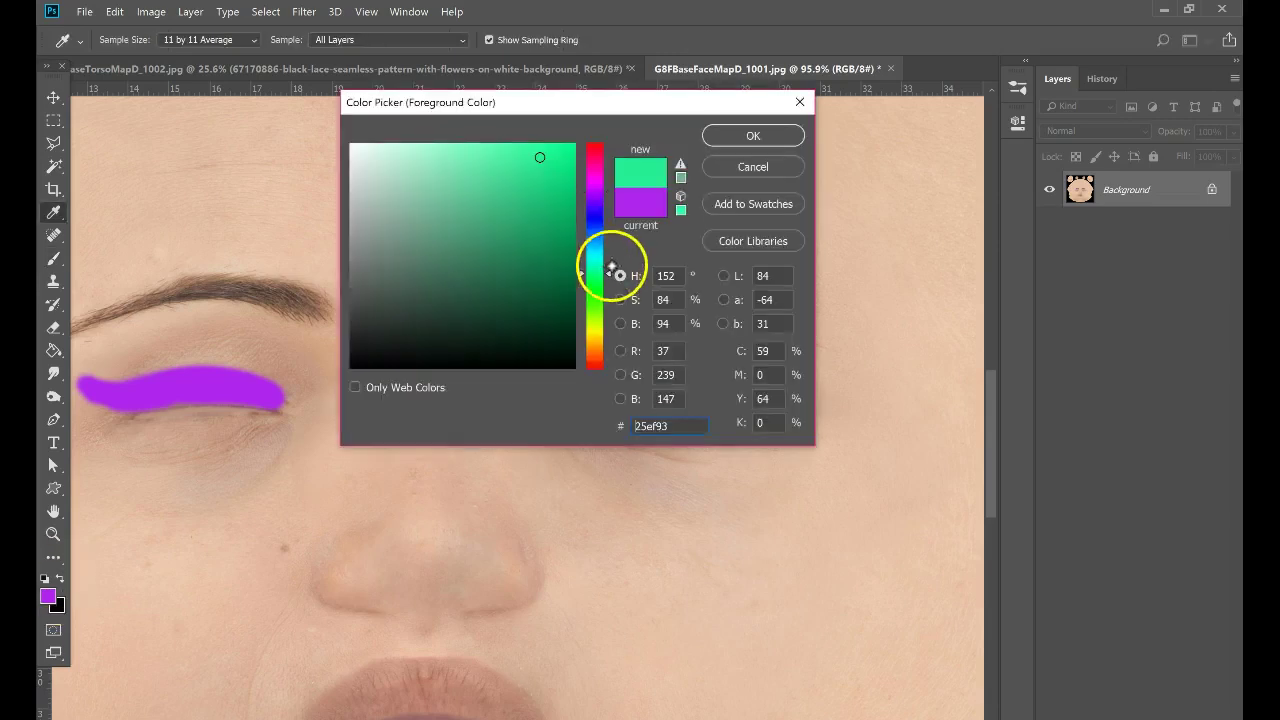
click(753, 135)
mouse_move(590, 376)
mouse_down()
mouse_move(676, 361)
mouse_move(729, 382)
mouse_up()
mouse_move(283, 375)
mouse_down()
mouse_move(193, 359)
mouse_move(88, 371)
mouse_up()
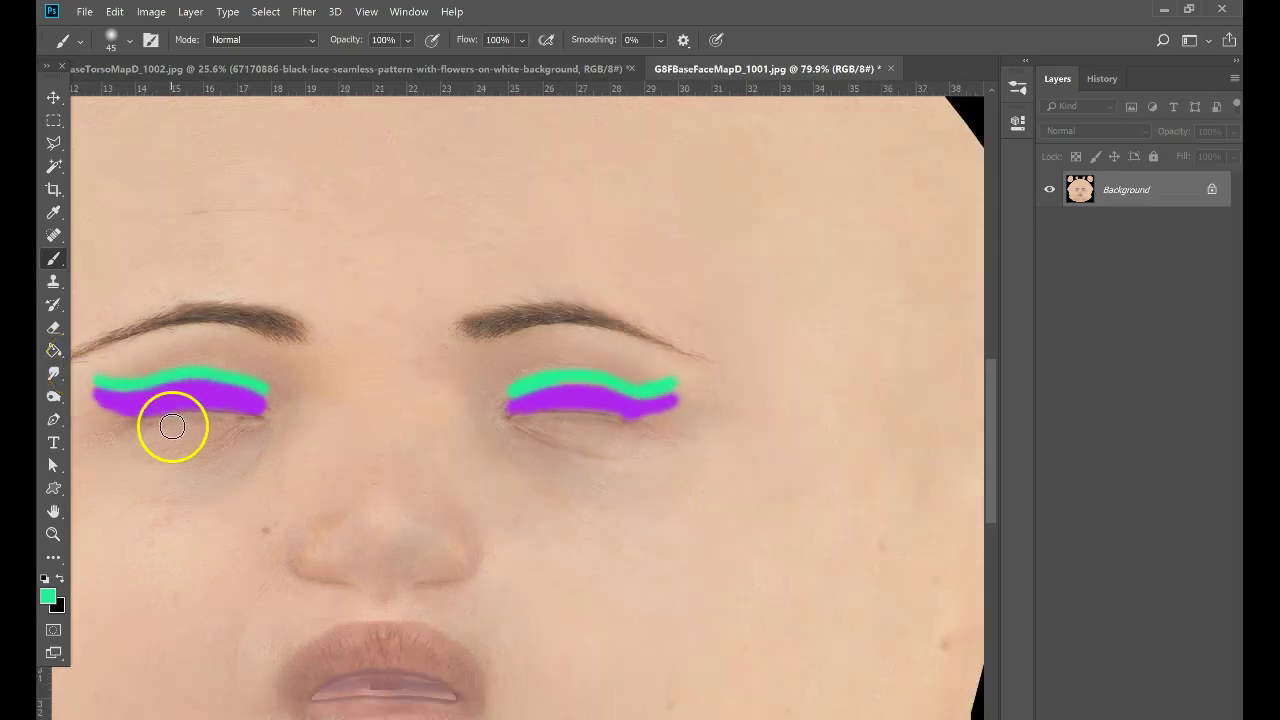
alt+scroll(172, 425, down, 5)
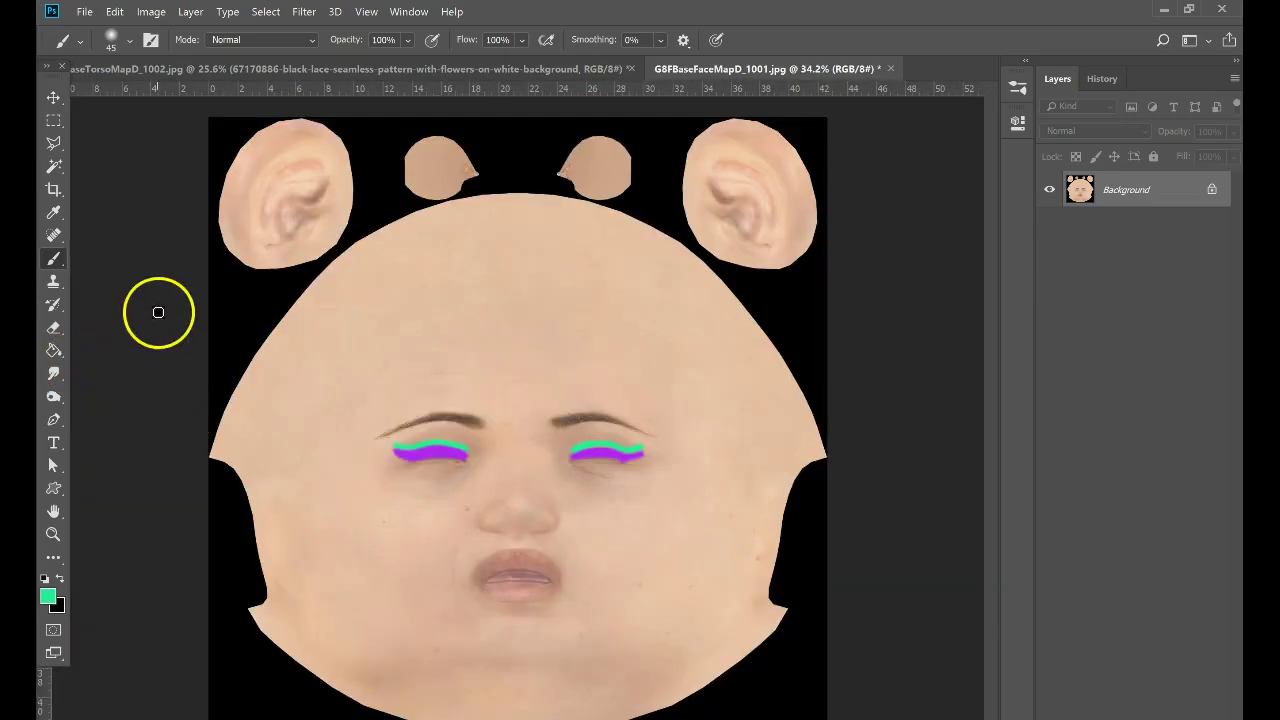
mouse_move(482, 353)
mouse_down()
mouse_move(525, 302)
mouse_move(476, 308)
mouse_up()
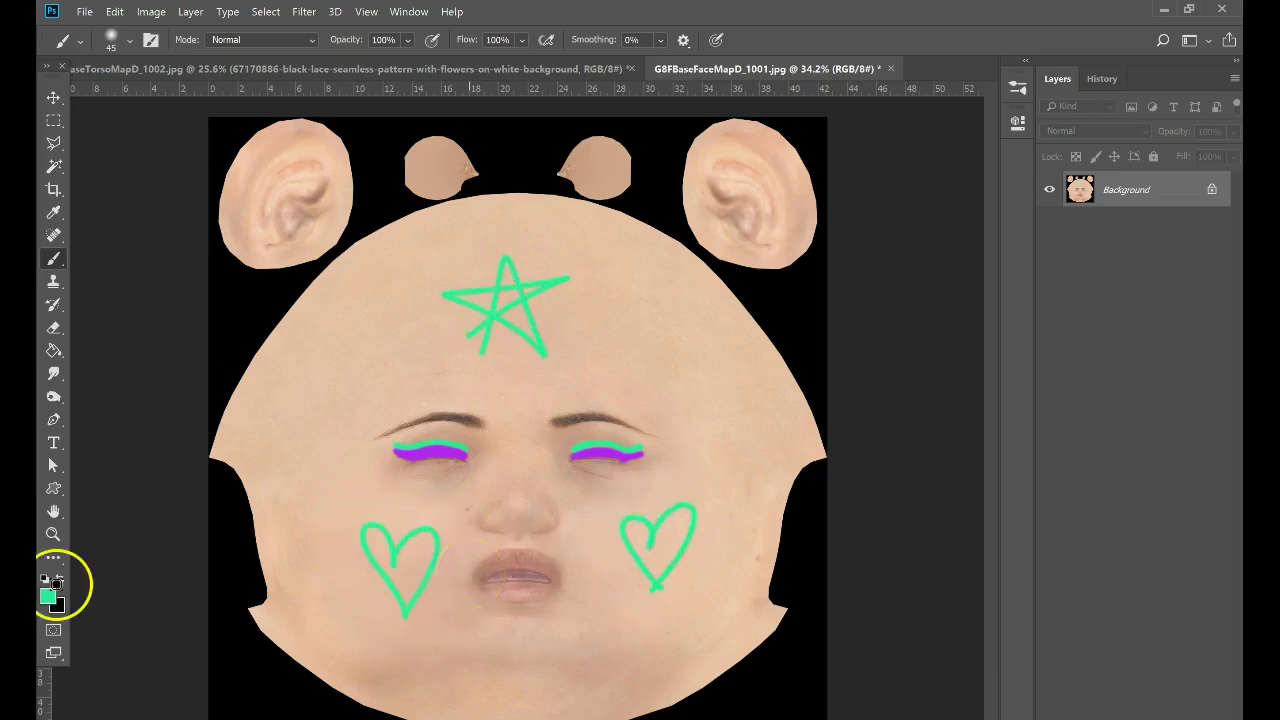
- Change the foreground colour to yellow c5b52d and return to the Brush tool
click(47, 597)
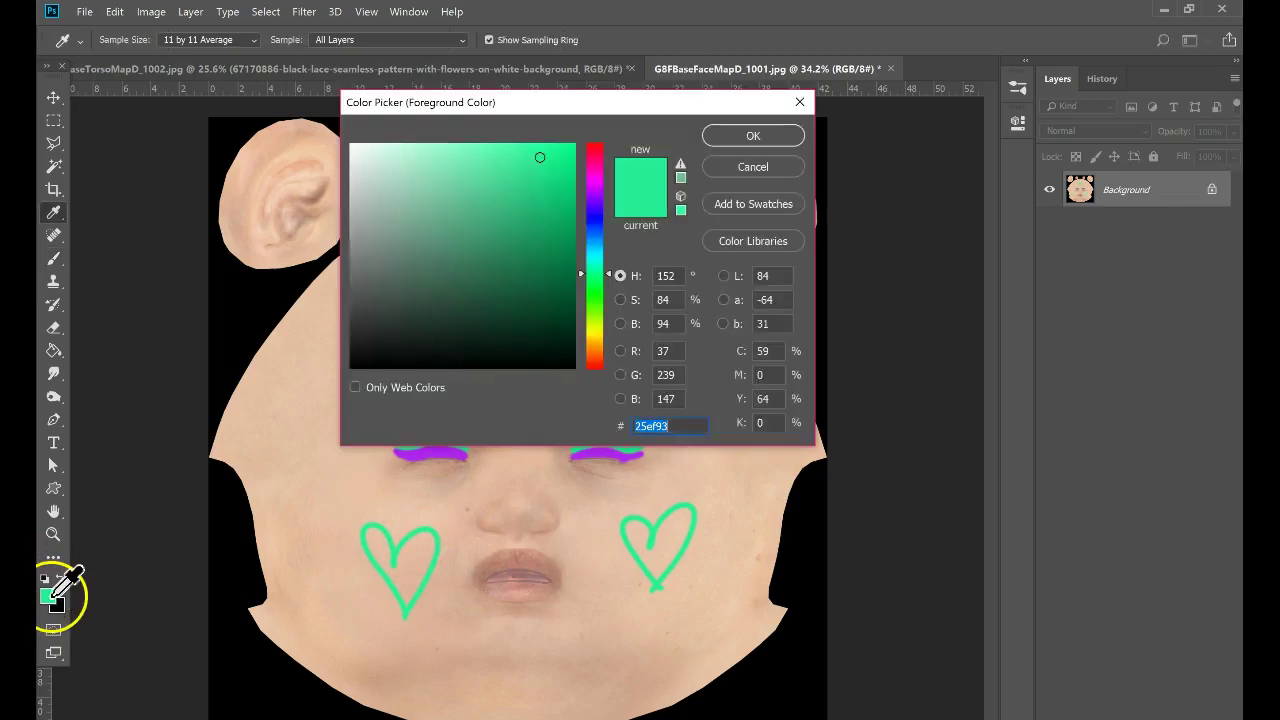
drag(598, 315, 611, 308)
click(522, 194)
click(754, 135)
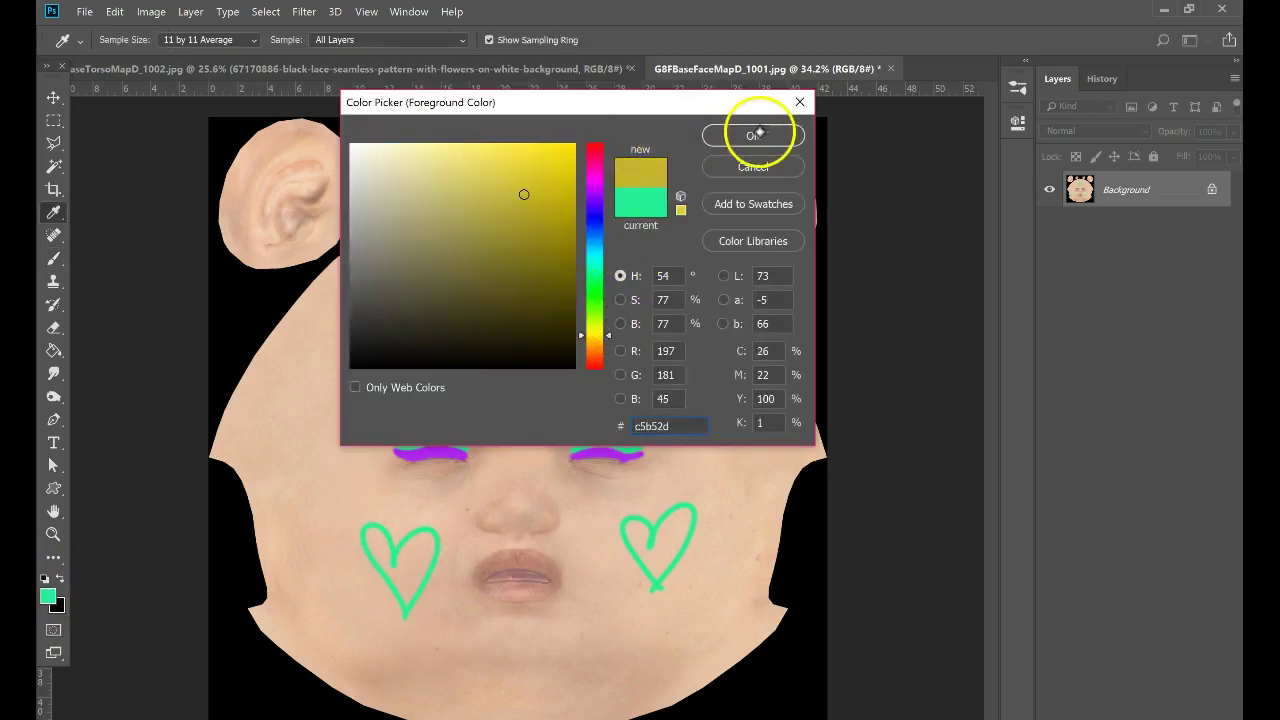
key(b)
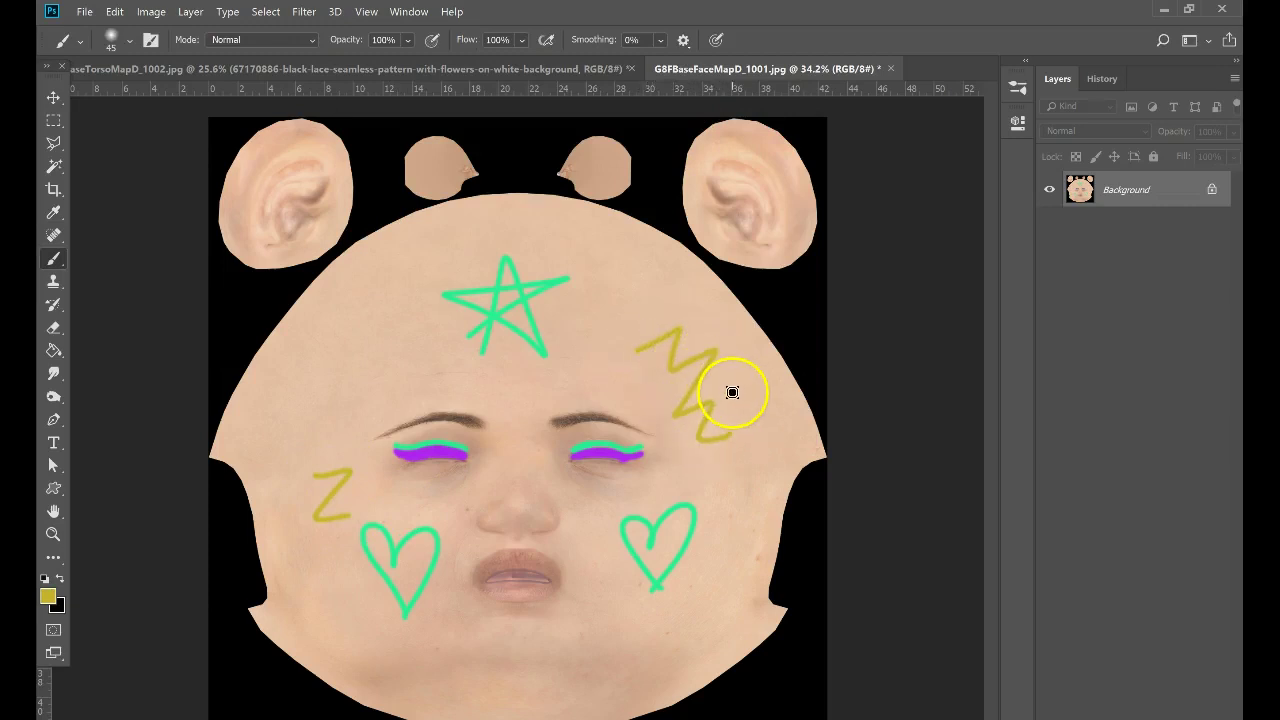
- Save the doodled face map as the JPEG 'Play face' in the Maps folder
click(88, 12)
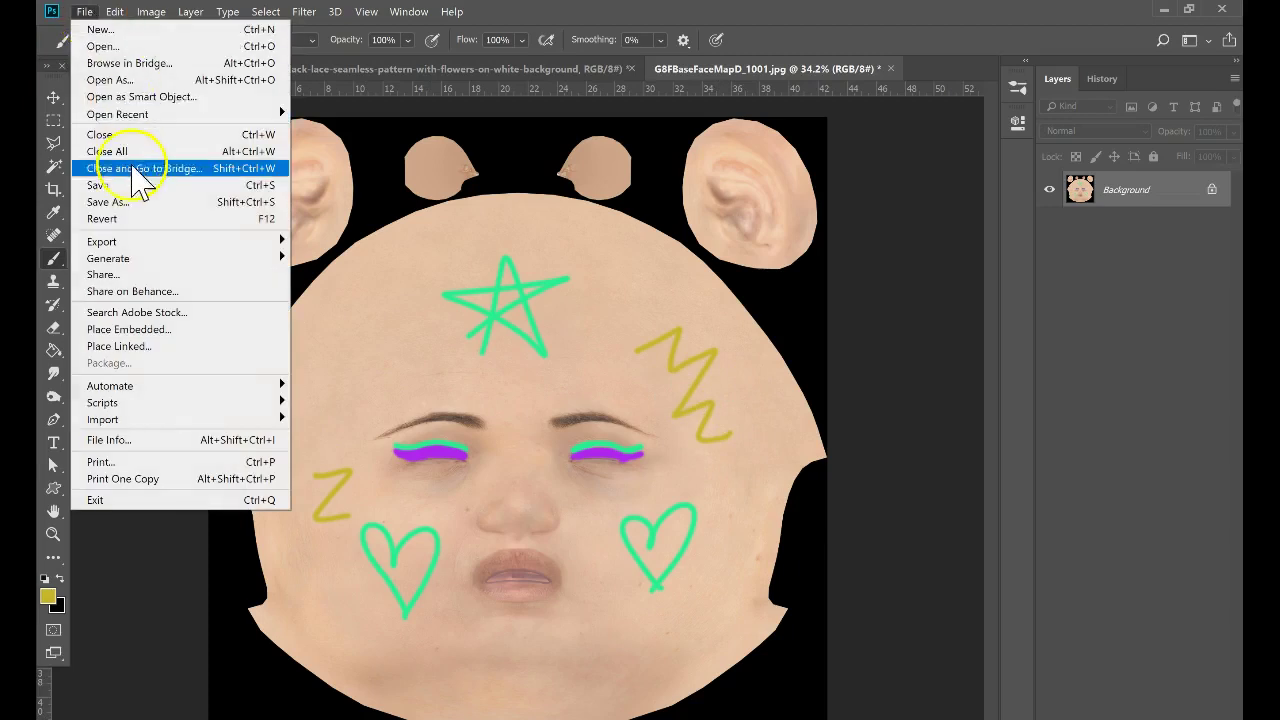
click(152, 200)
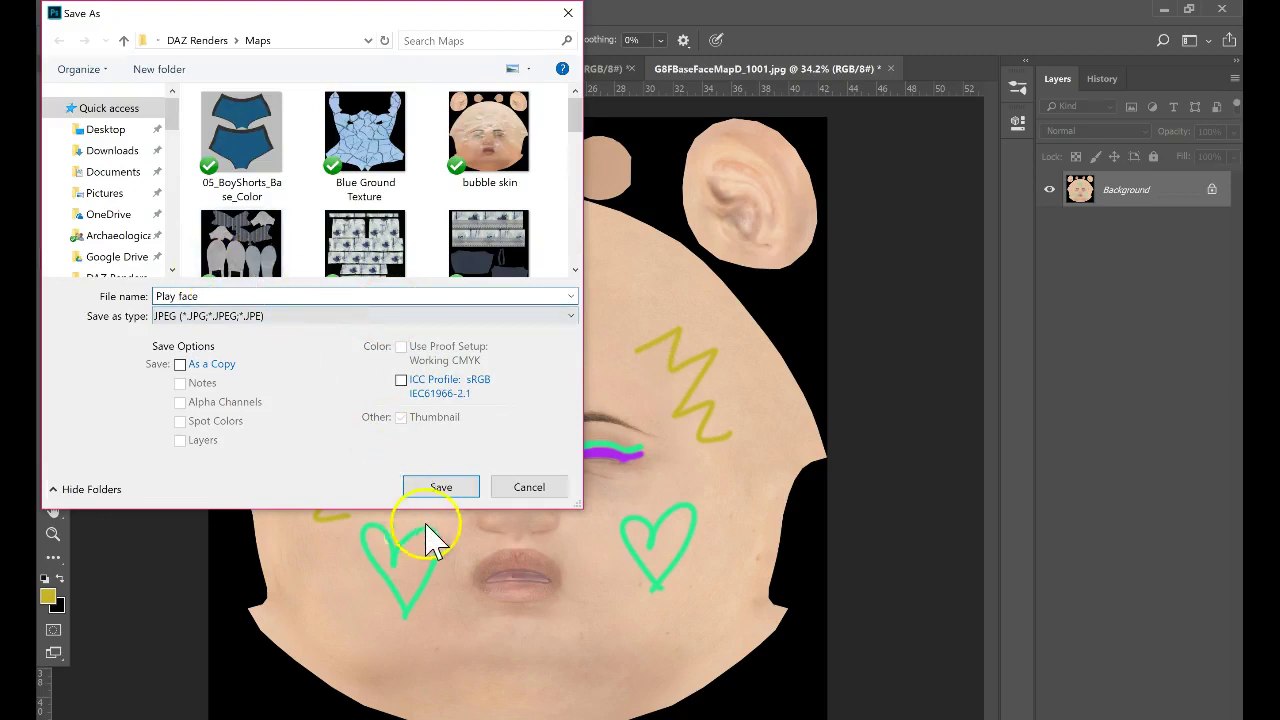
click(441, 487)
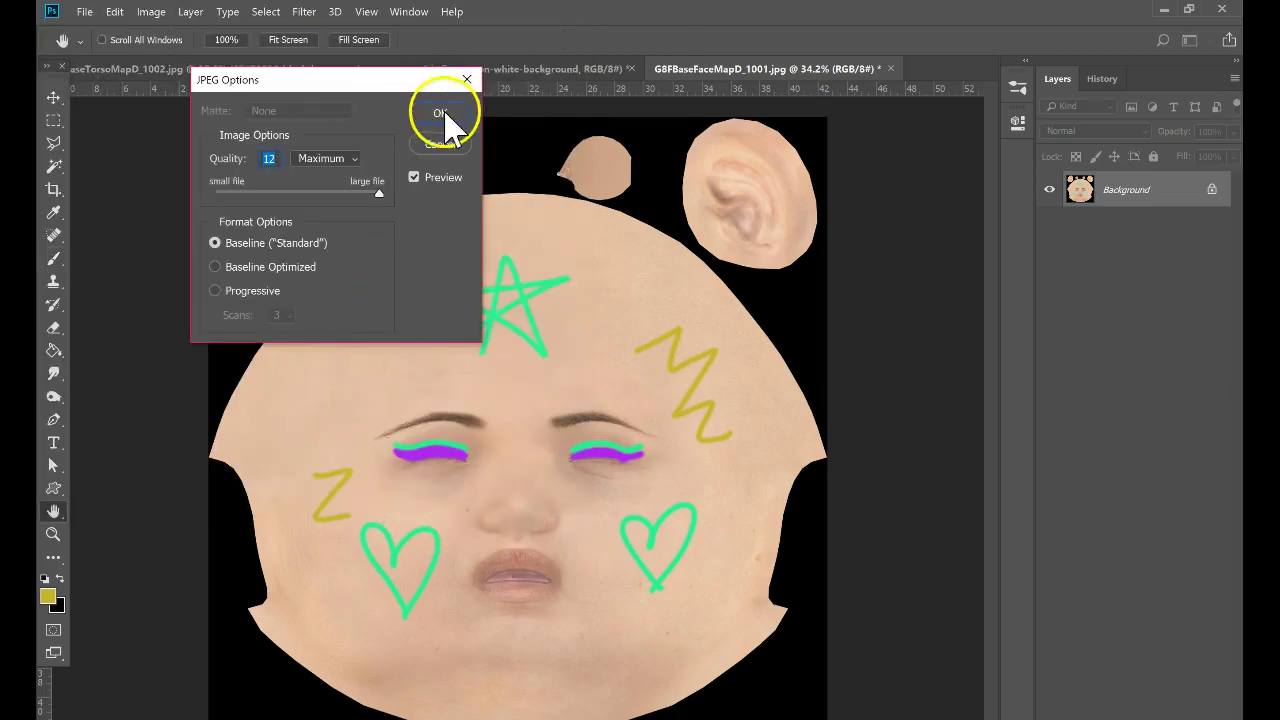
- Finish saving the image at maximum JPEG quality, then select the figure's face surface
click(442, 113)
key(alt+Tab)
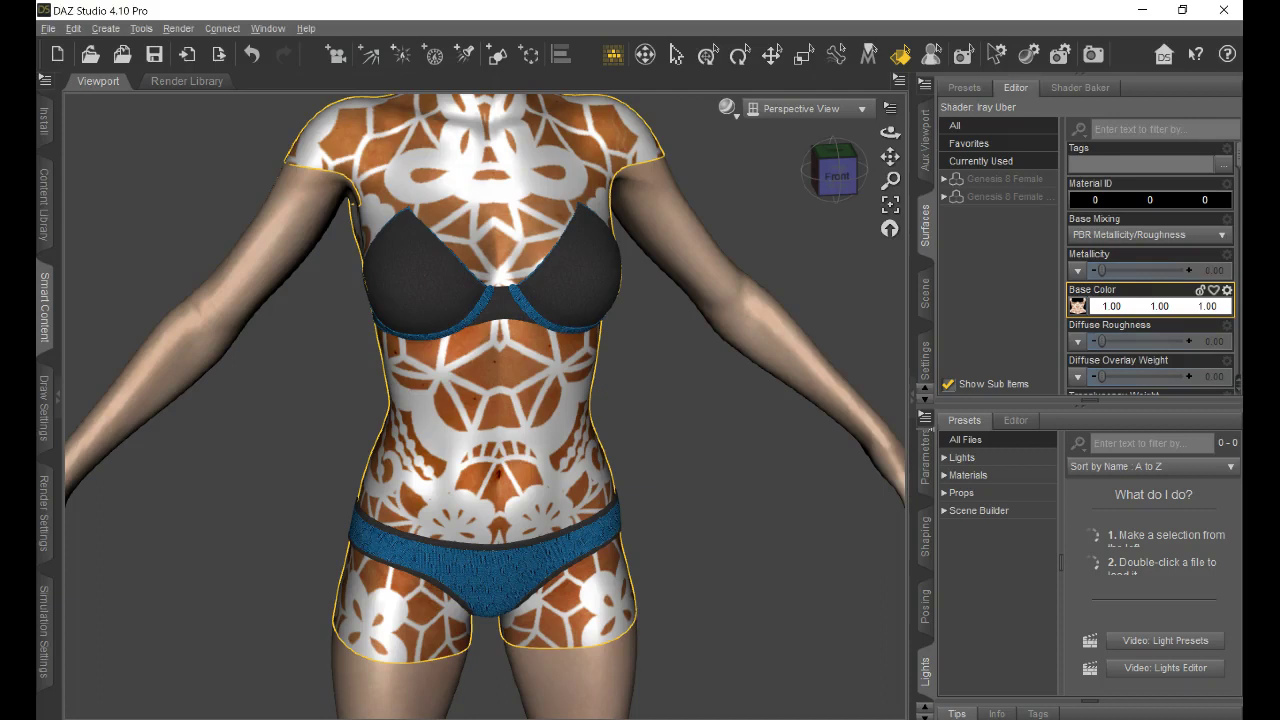
scroll(743, 334, down, 5)
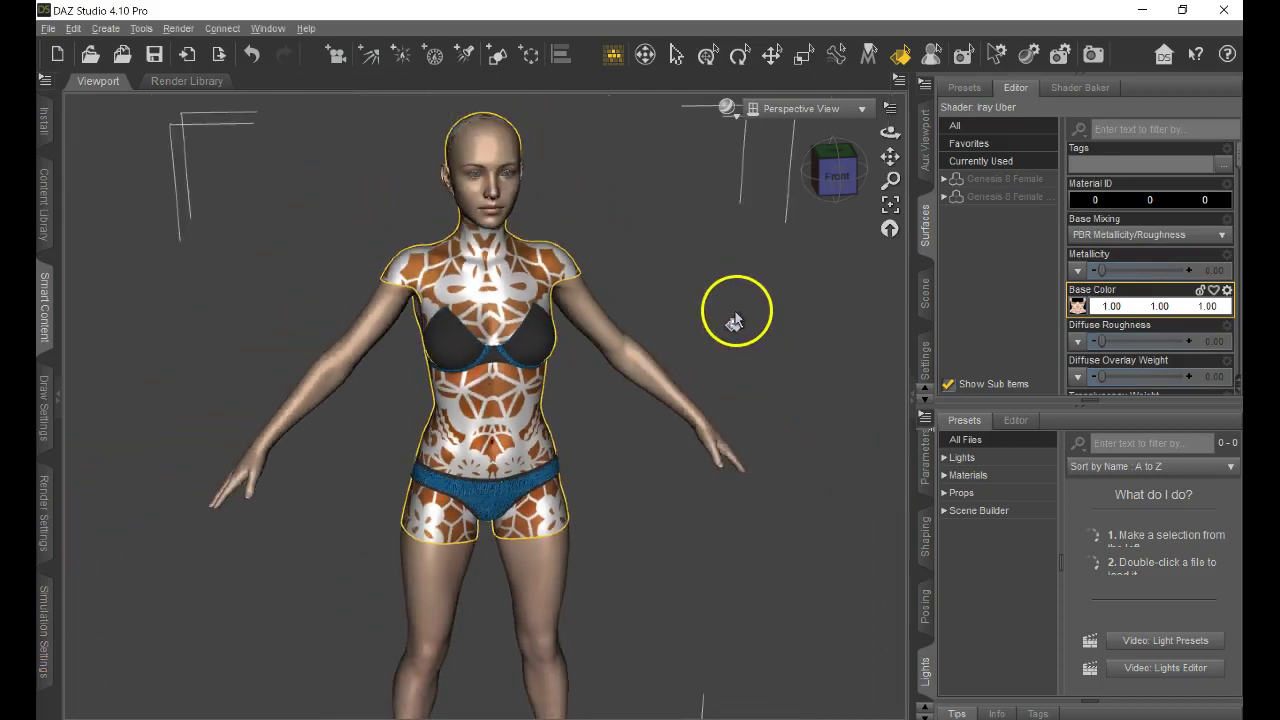
click(491, 163)
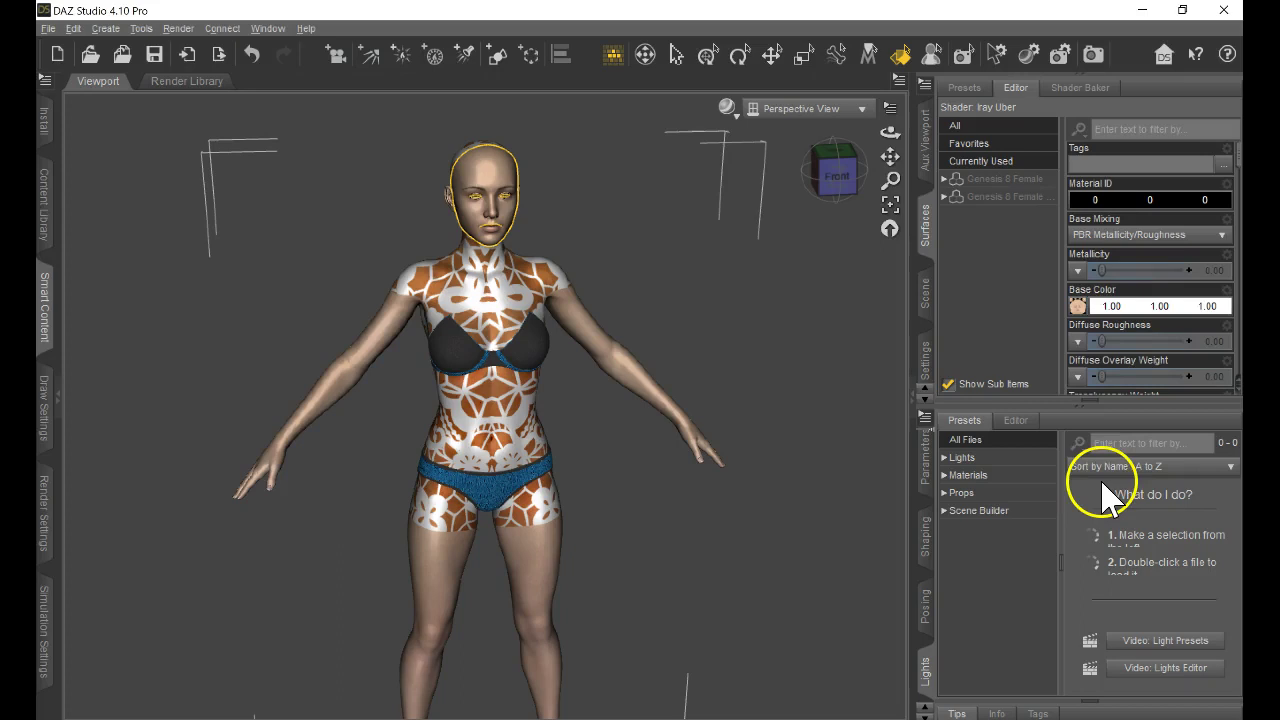
- Load the Play face image from DAZ Renders > Maps as the face's Base Color texture
click(1078, 305)
click(955, 13)
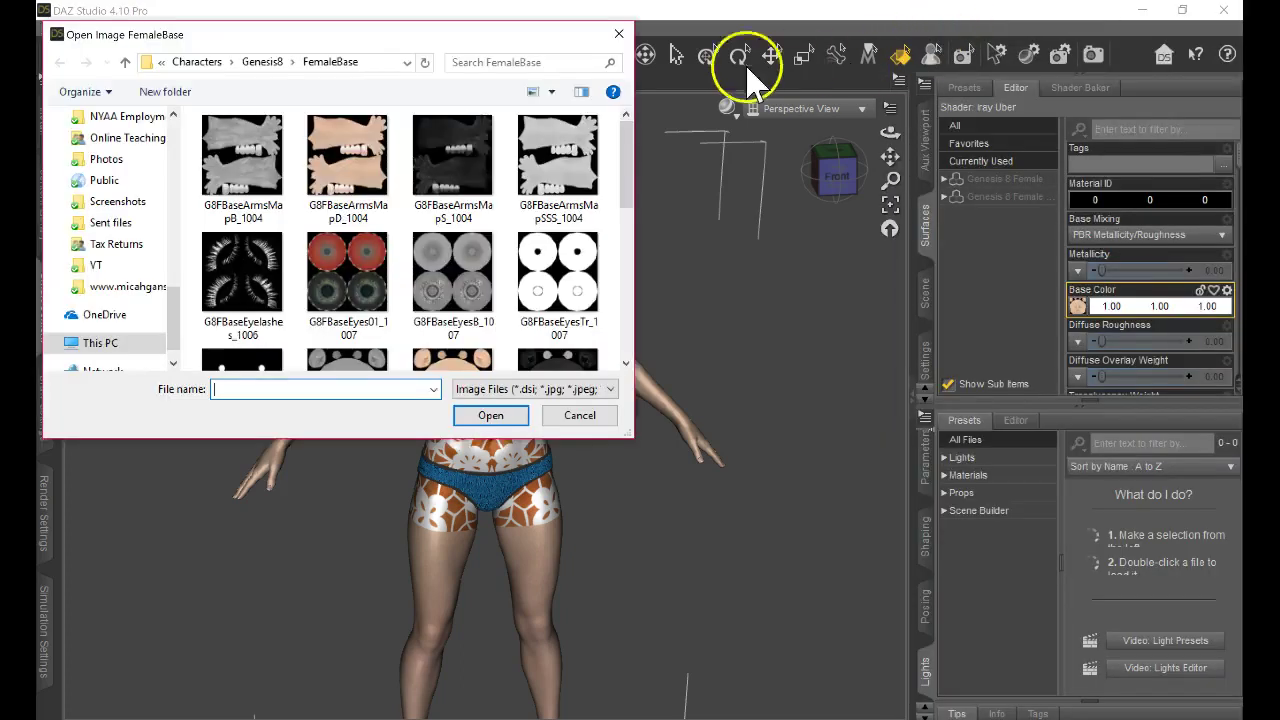
scroll(130, 165, up, 3)
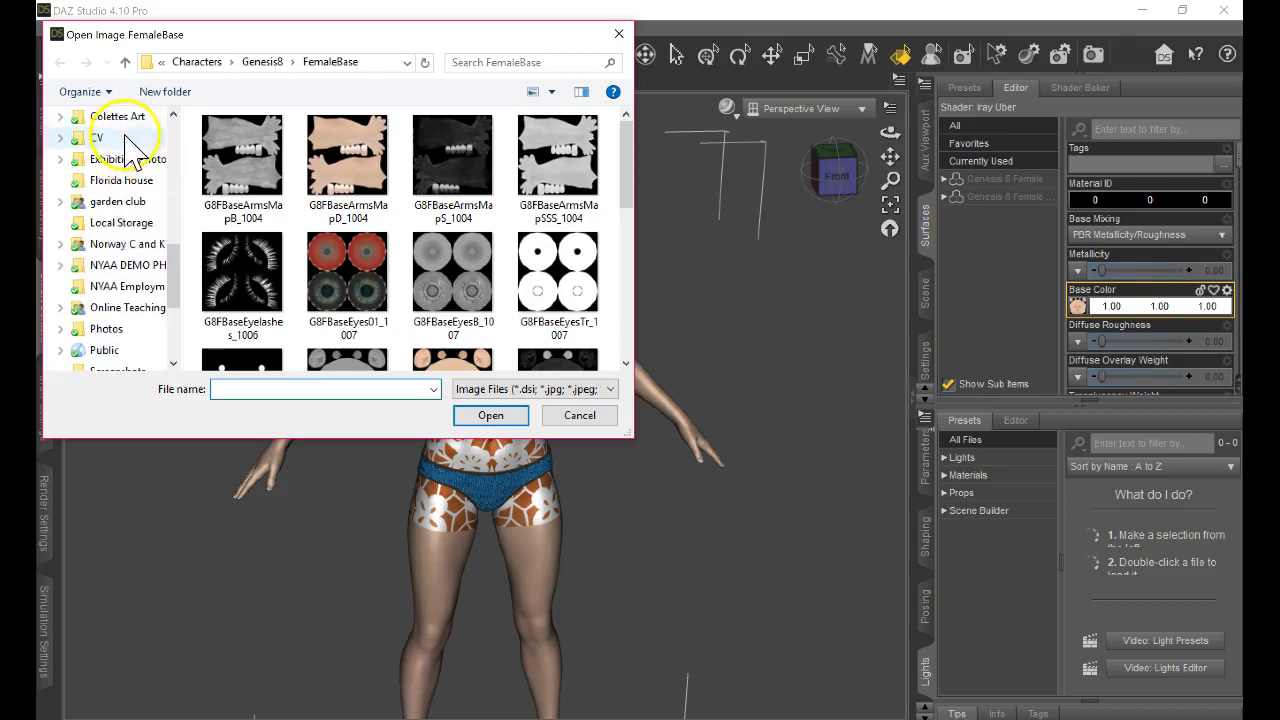
scroll(125, 140, up, 1)
click(117, 116)
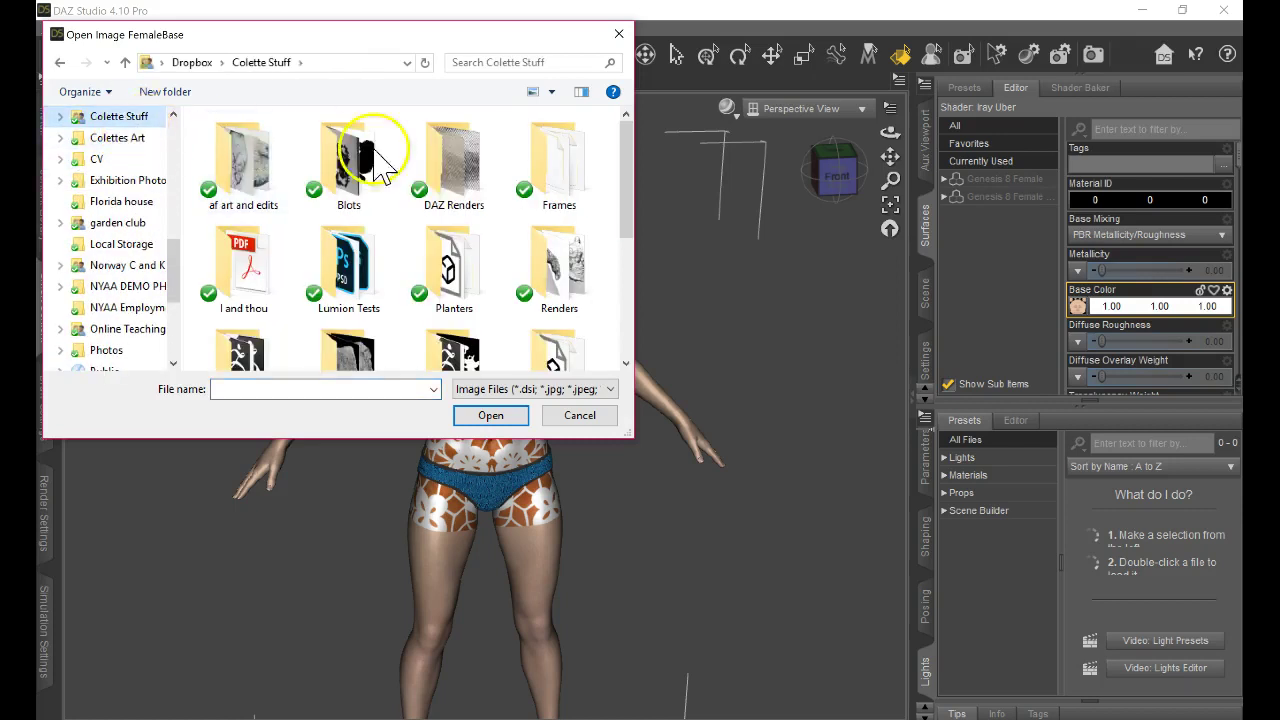
double_click(450, 180)
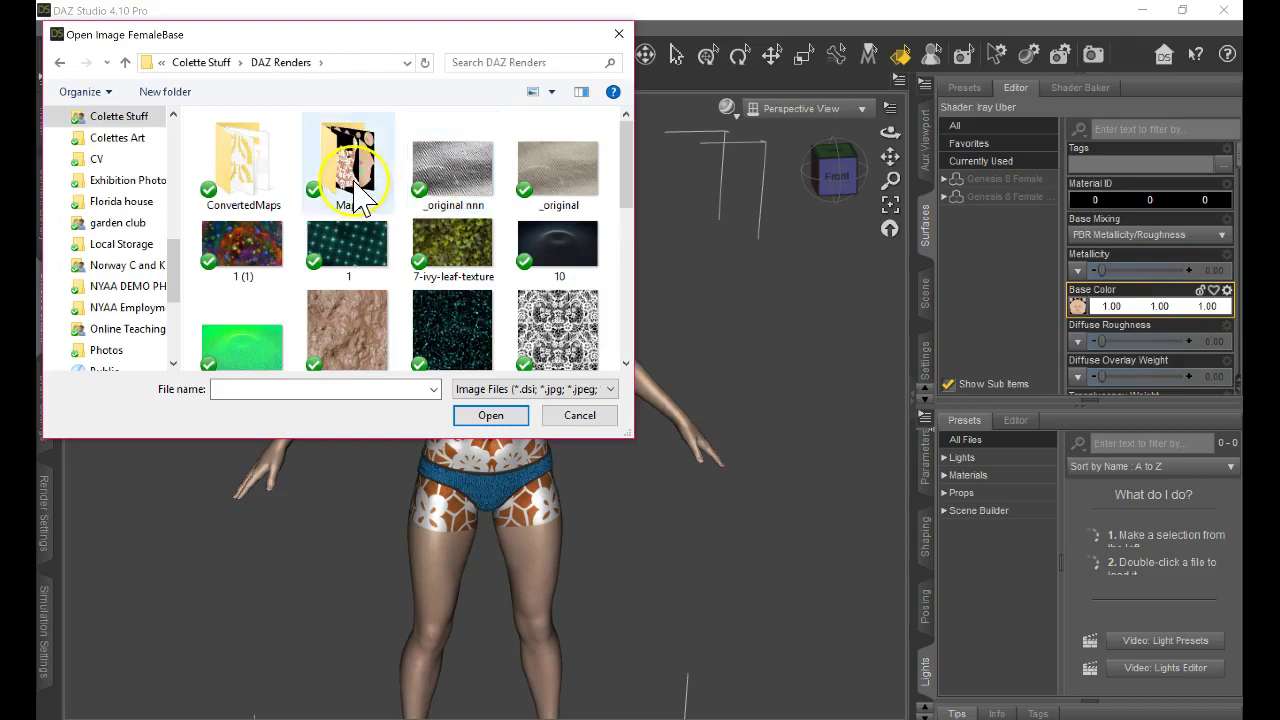
double_click(360, 200)
scroll(412, 225, down, 1)
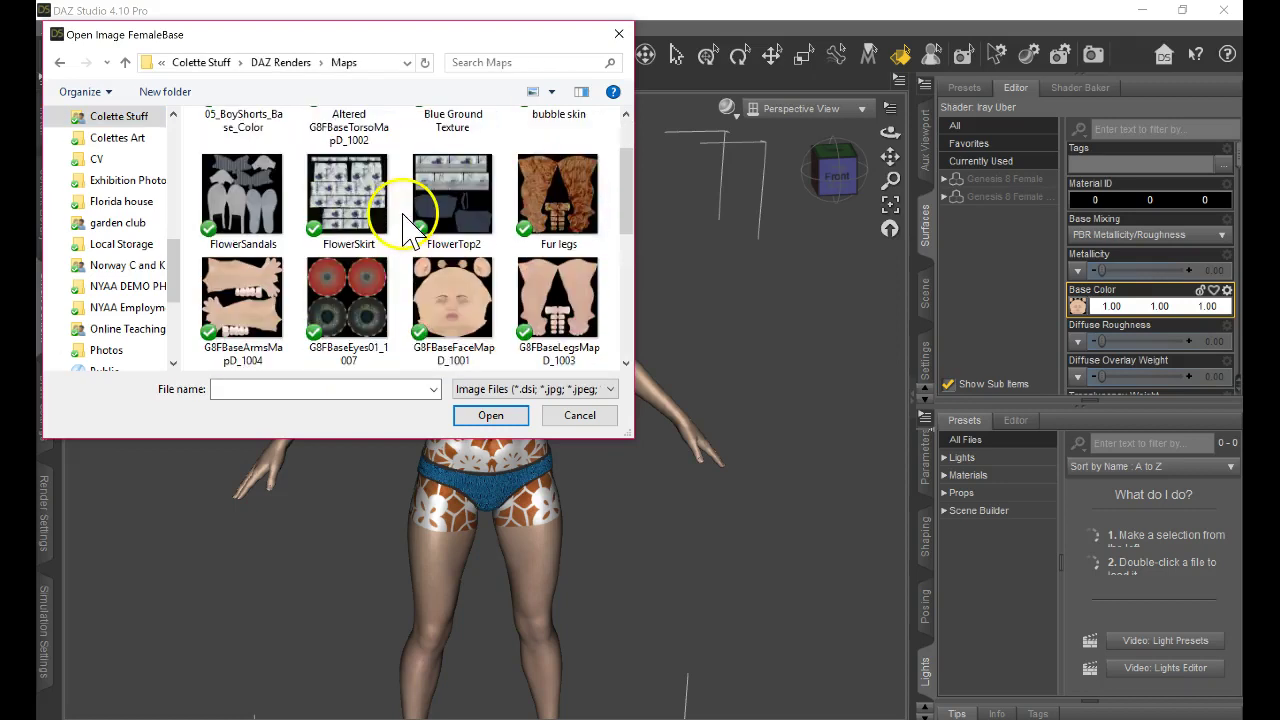
scroll(455, 320, down, 2)
click(455, 310)
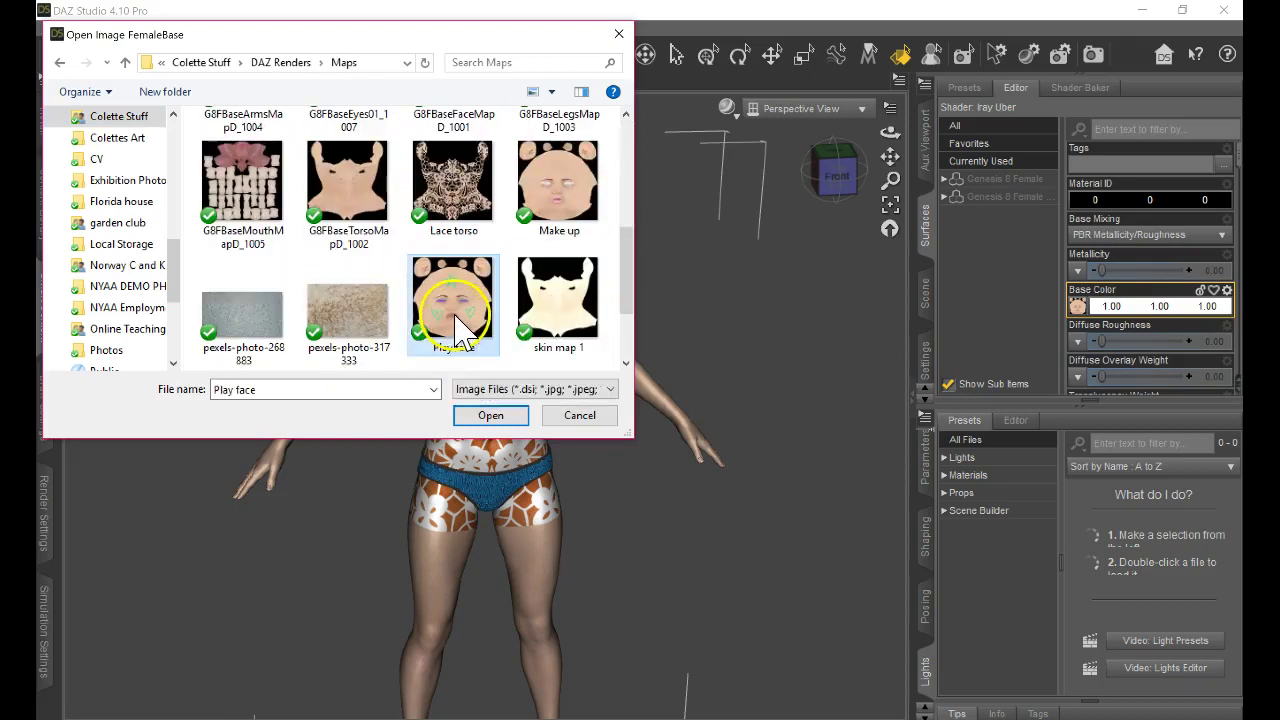
click(490, 416)
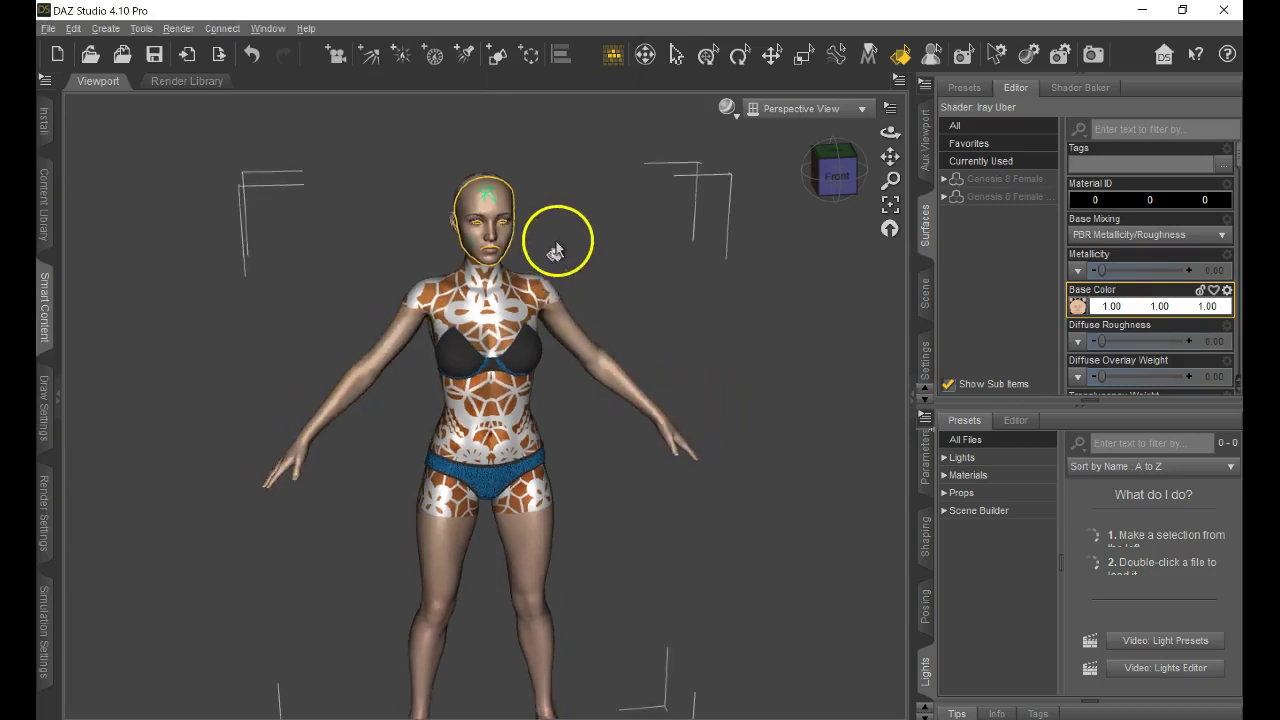
- Zoom, pan and orbit onto the head to see the star, eyelid lines and cheek hearts, using Node Selection
scroll(553, 249, up, 5)
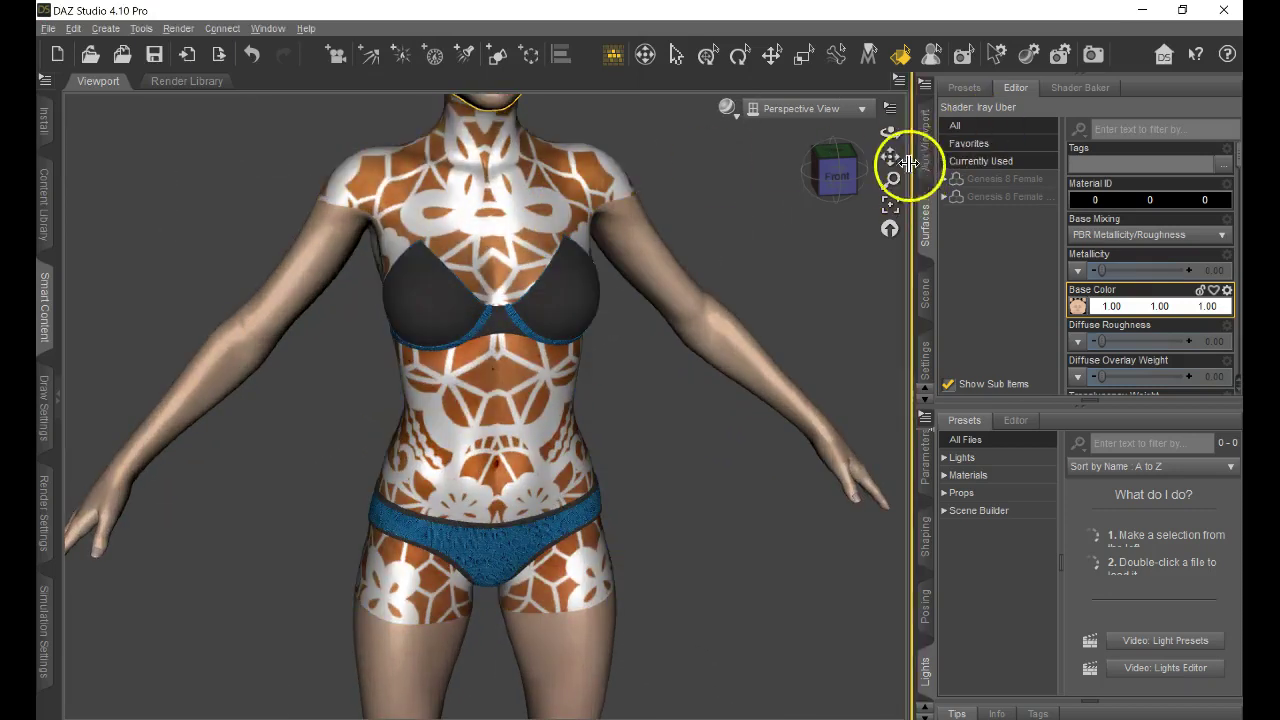
drag(886, 151, 643, 355)
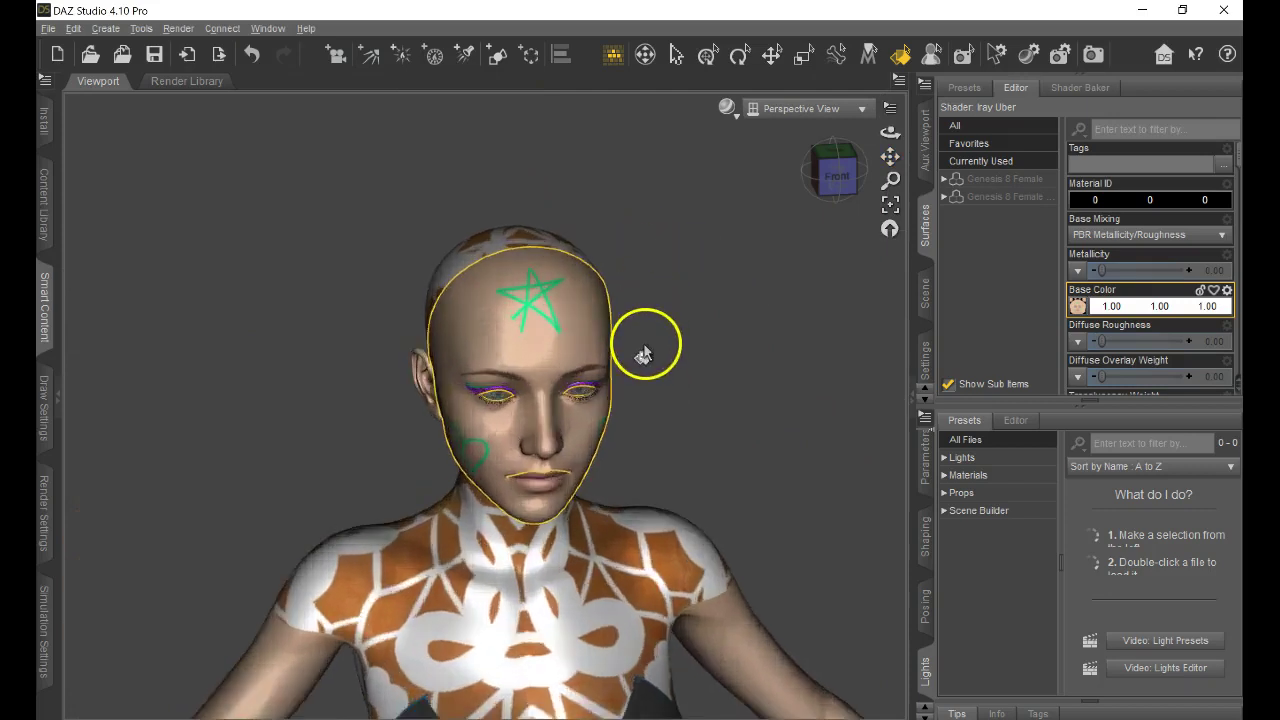
scroll(646, 349, up, 5)
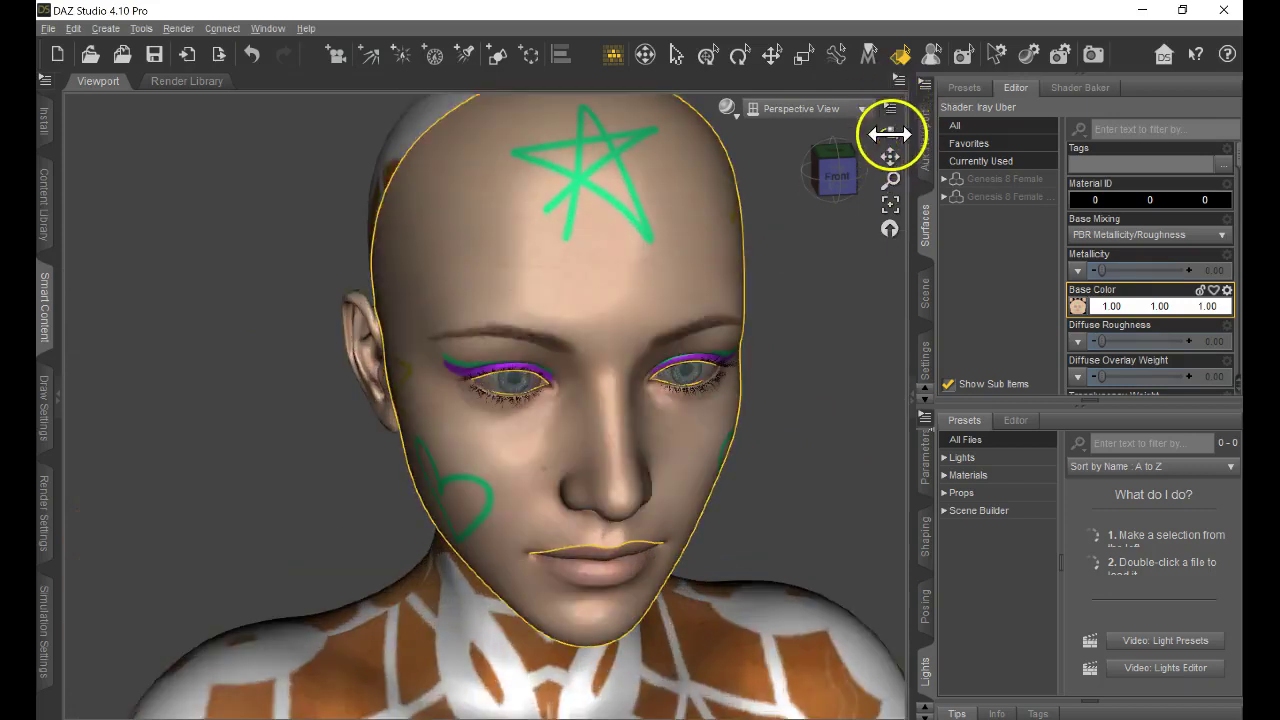
drag(890, 133, 818, 473)
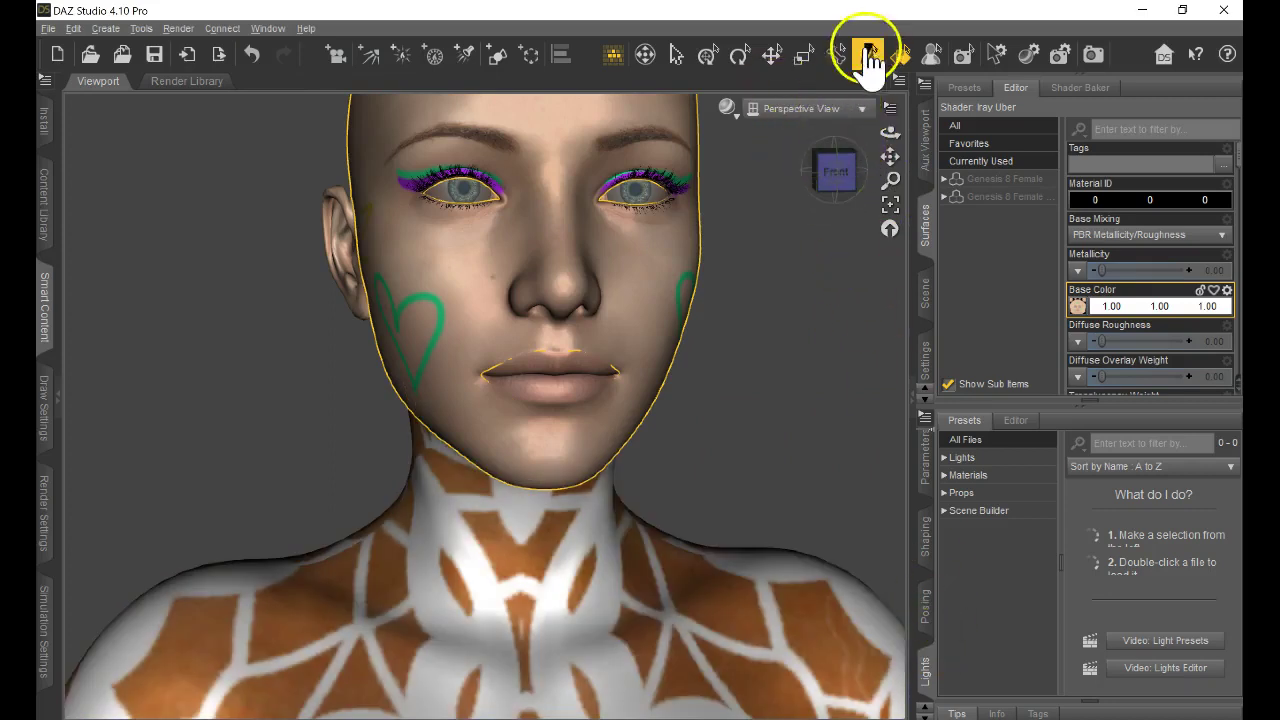
click(677, 55)
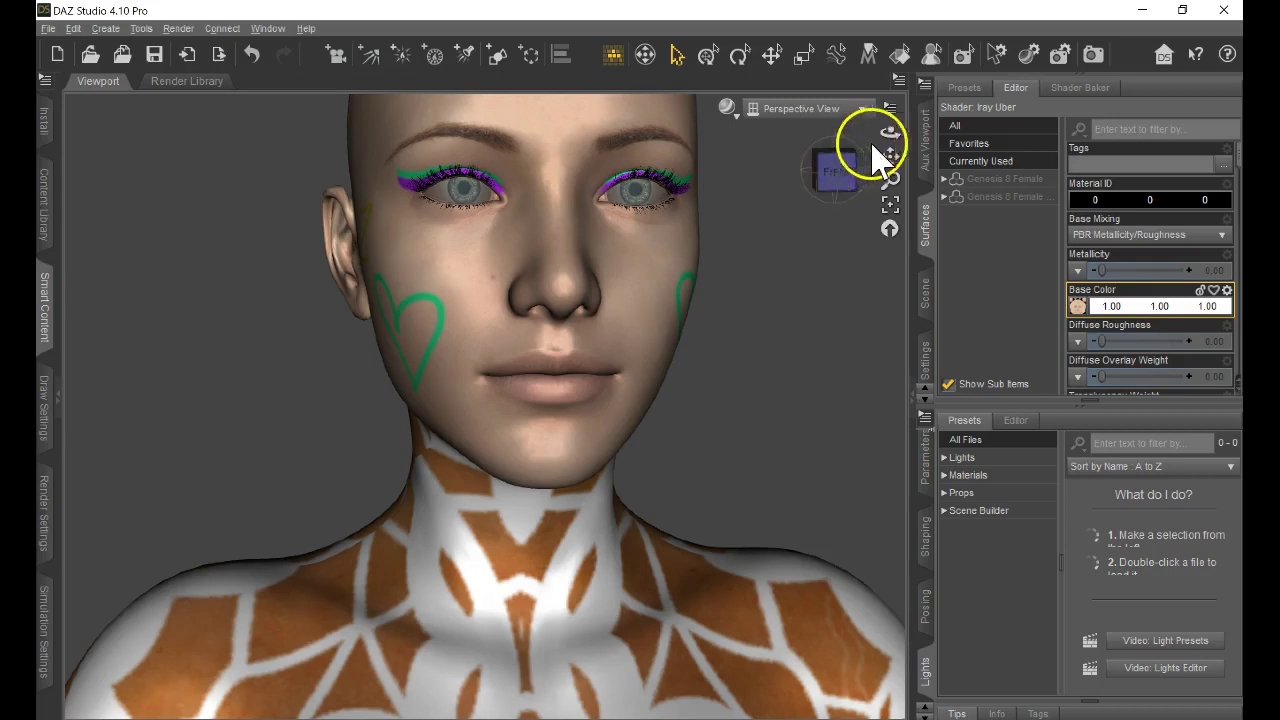
drag(891, 134, 640, 377)
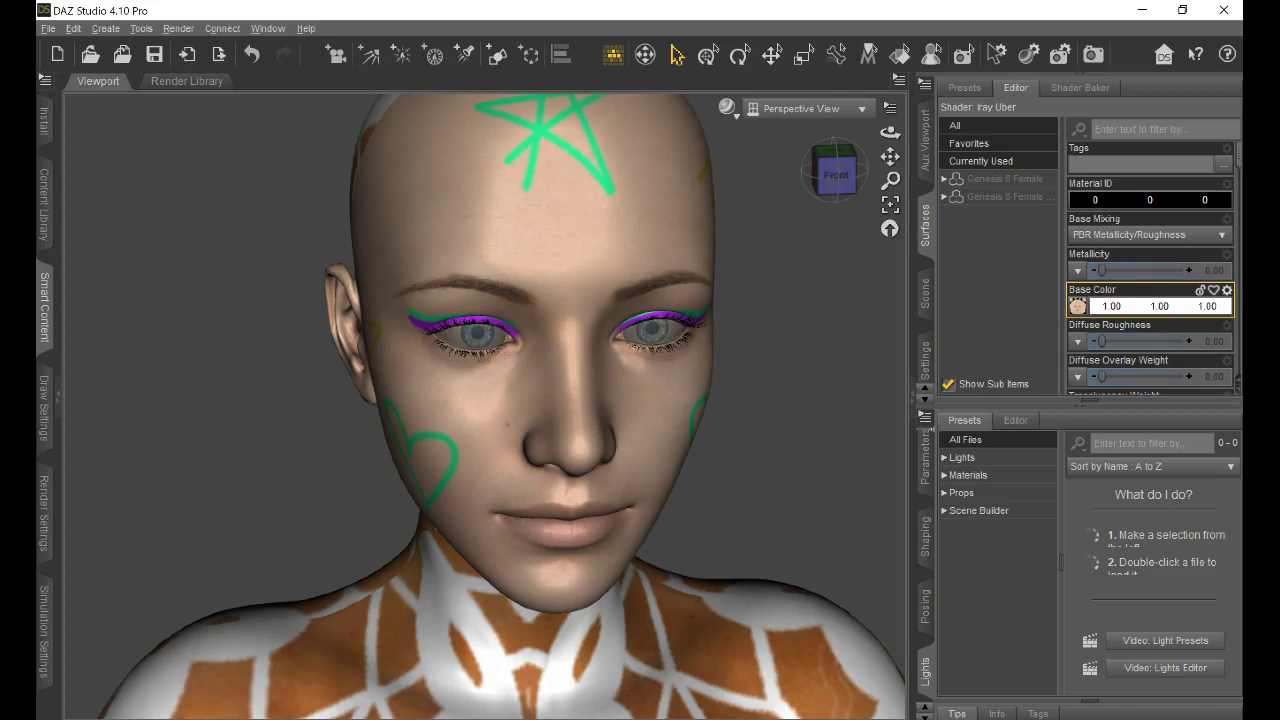
- Switch the viewport to Cartoon Shaded, clear the selection, and orbit to a front view of the head
click(925, 475)
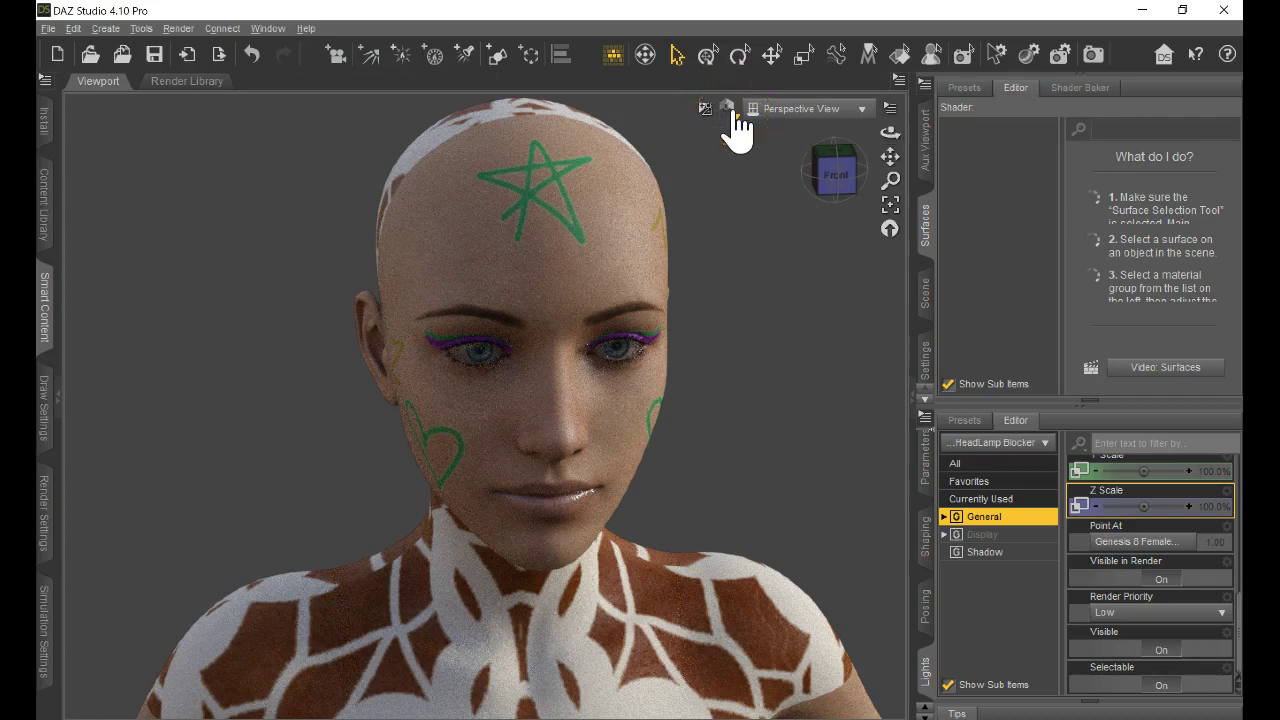
mouse_move(733, 112)
mouse_down()
mouse_move(726, 282)
mouse_move(737, 299)
mouse_up()
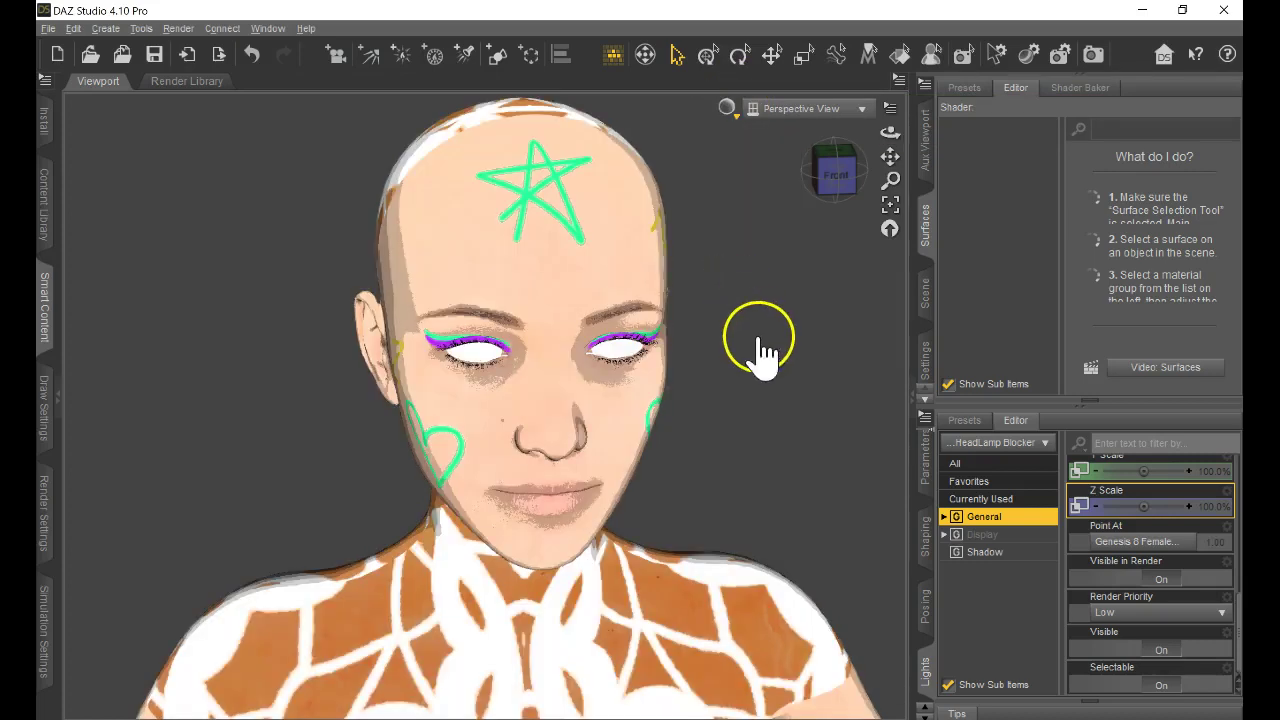
click(860, 180)
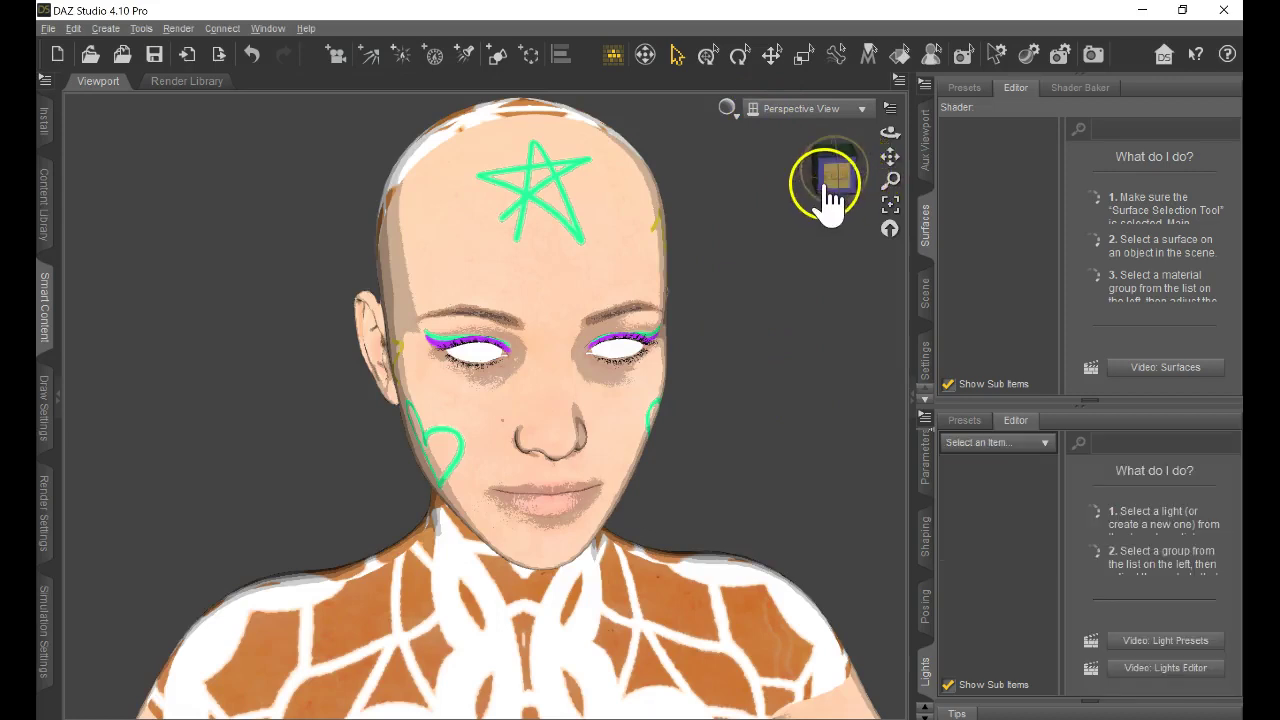
drag(893, 134, 300, 371)
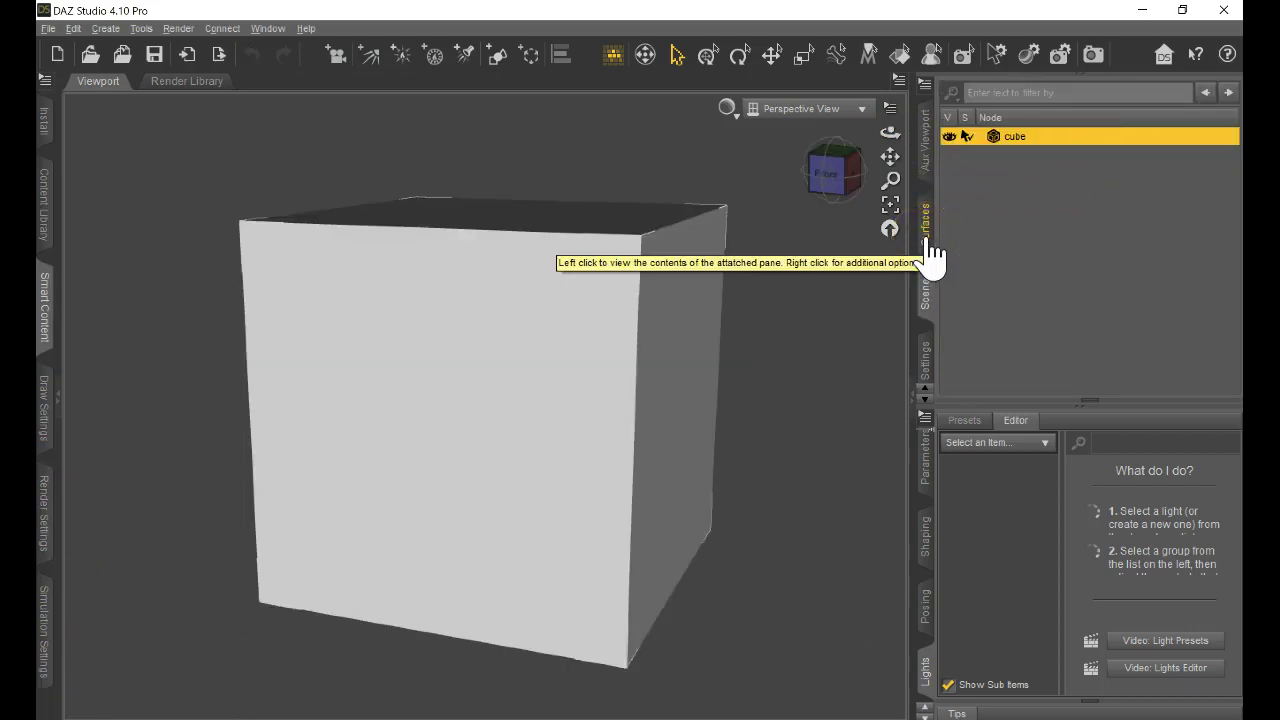
- In the Surfaces pane, select the cube's surface and bring up its Diffuse Color map menu
click(926, 225)
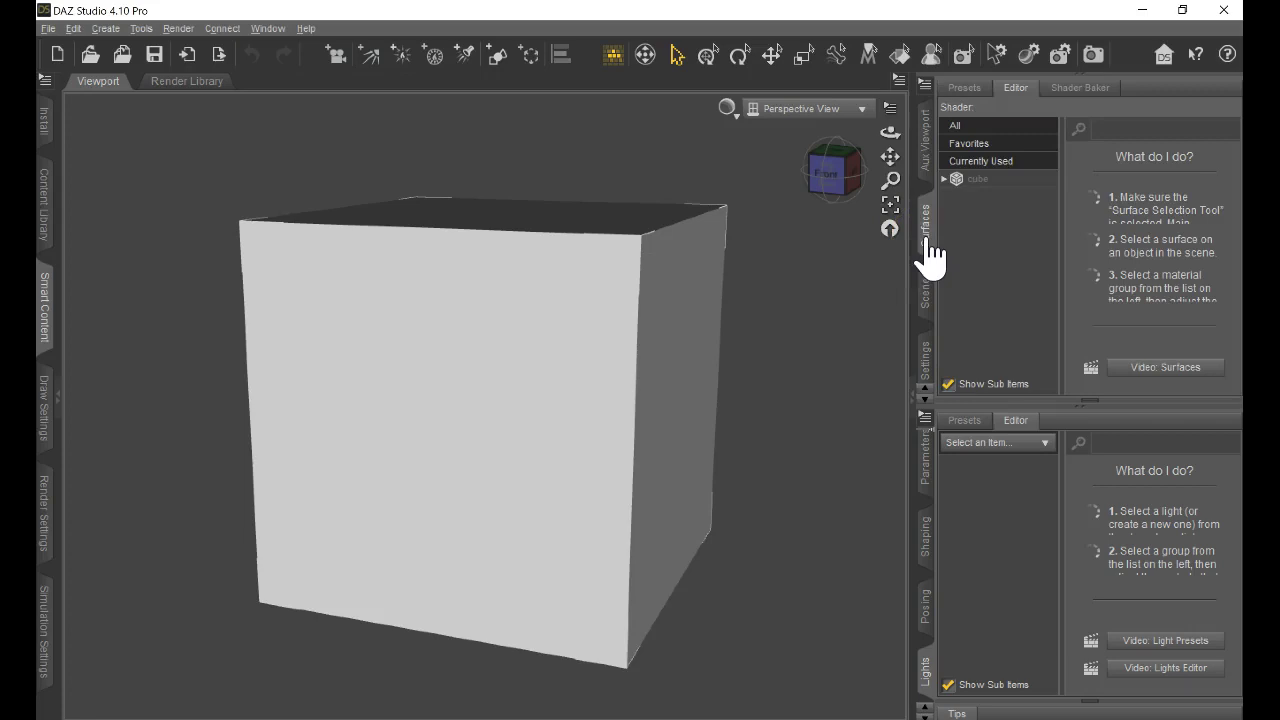
click(980, 179)
click(1162, 205)
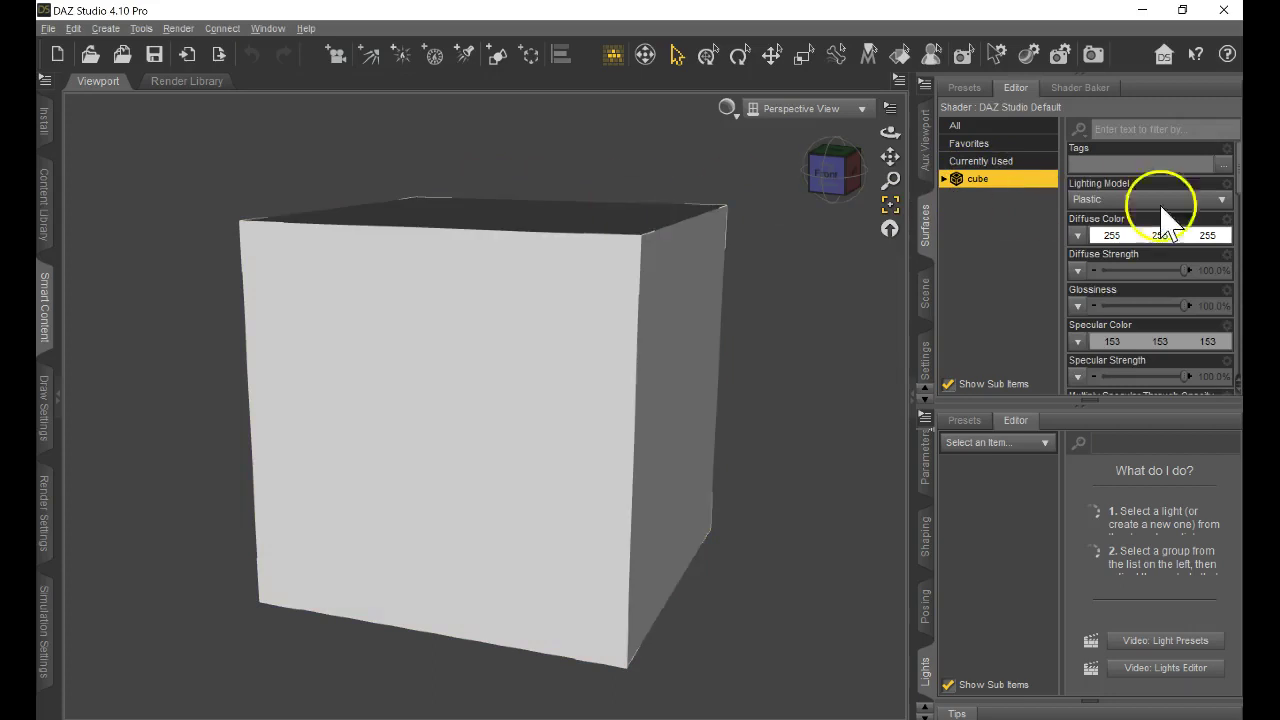
- Load the woven rope seamless texture from DAZ Renders as the cube's Diffuse Color map
click(1077, 236)
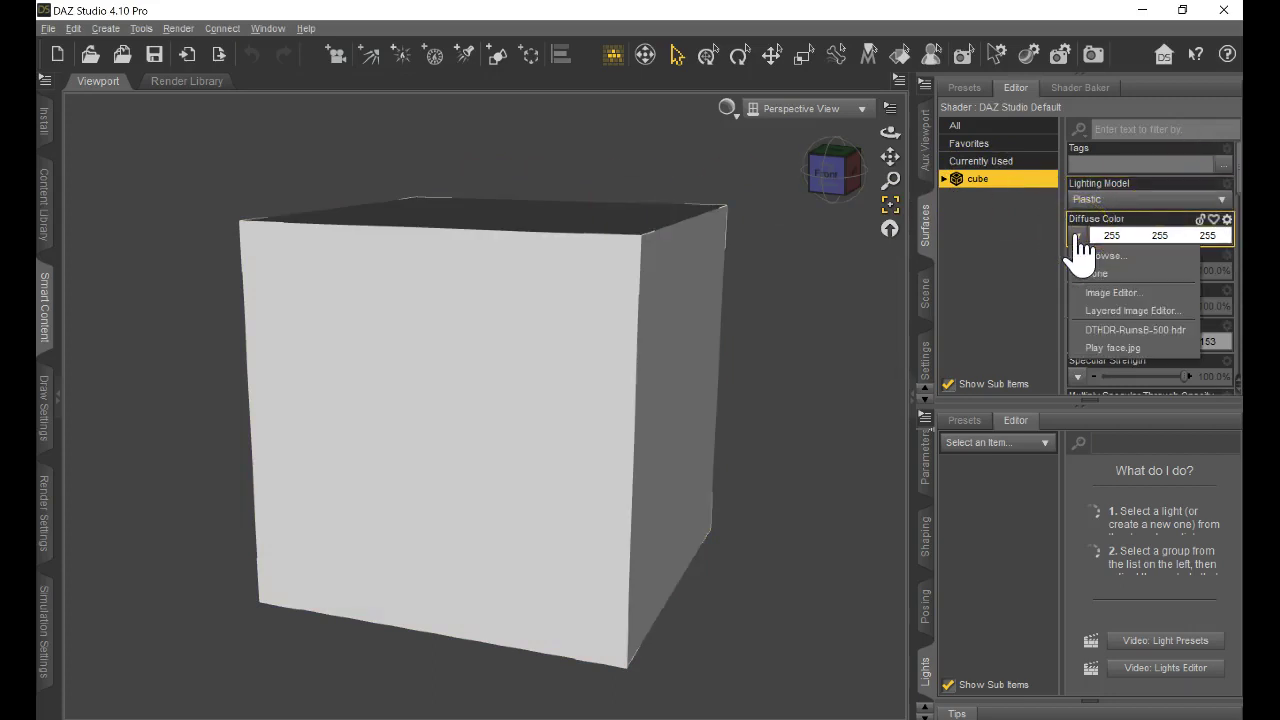
click(1108, 261)
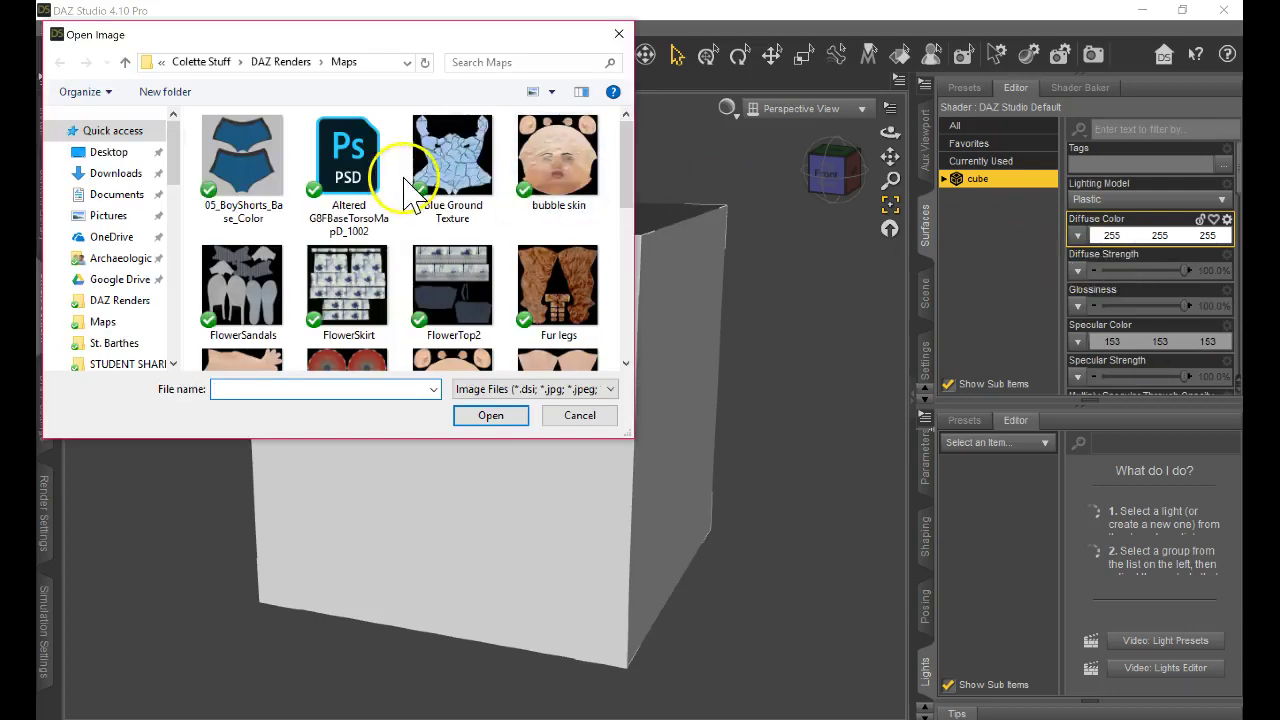
click(261, 66)
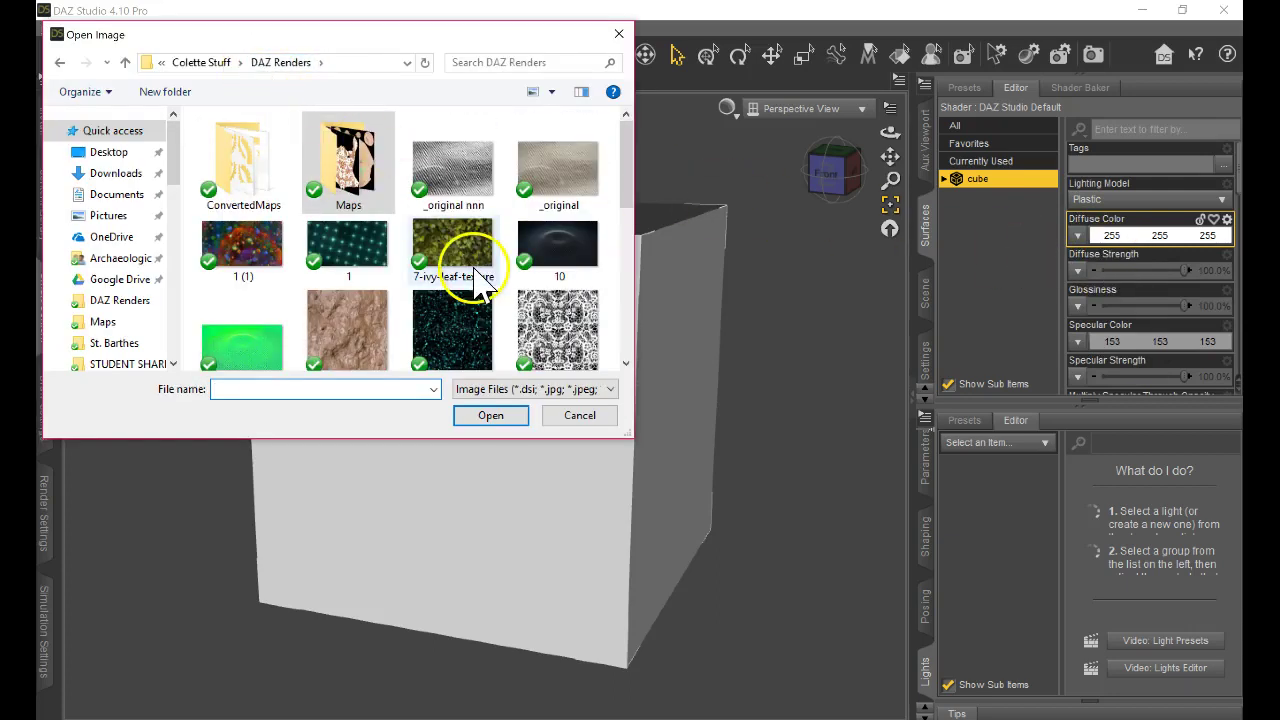
scroll(428, 271, down, 1)
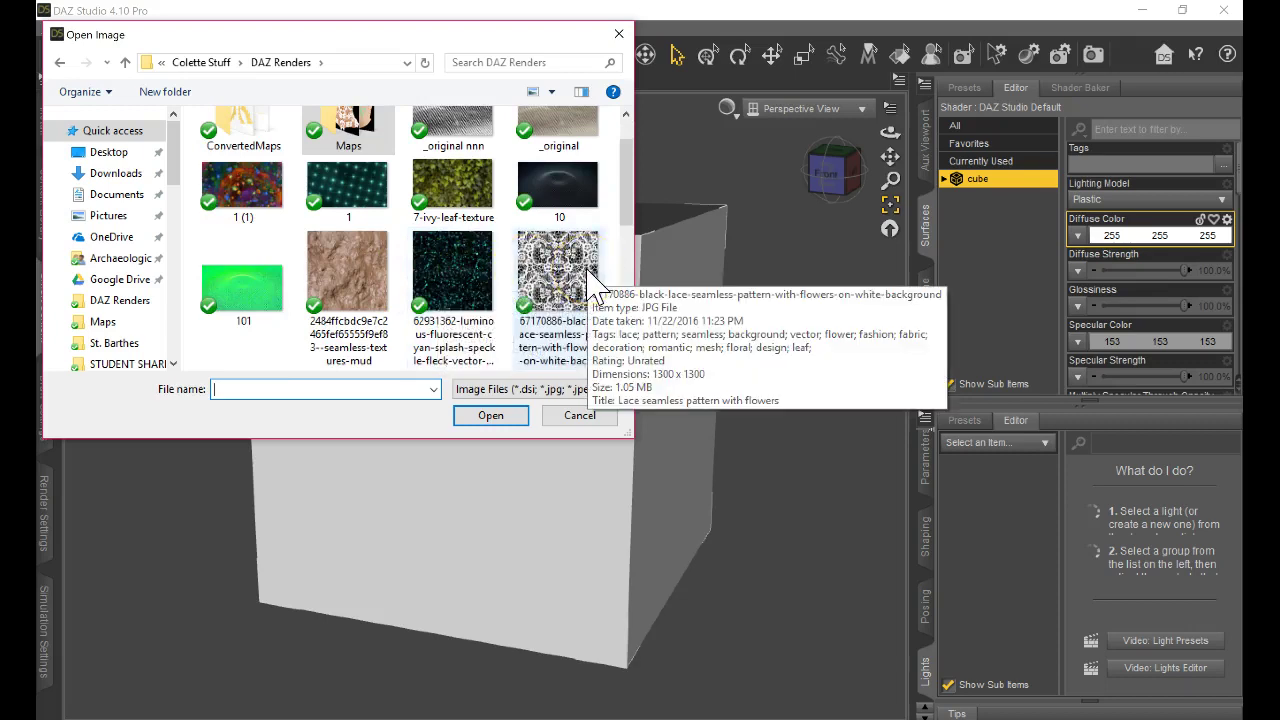
click(578, 343)
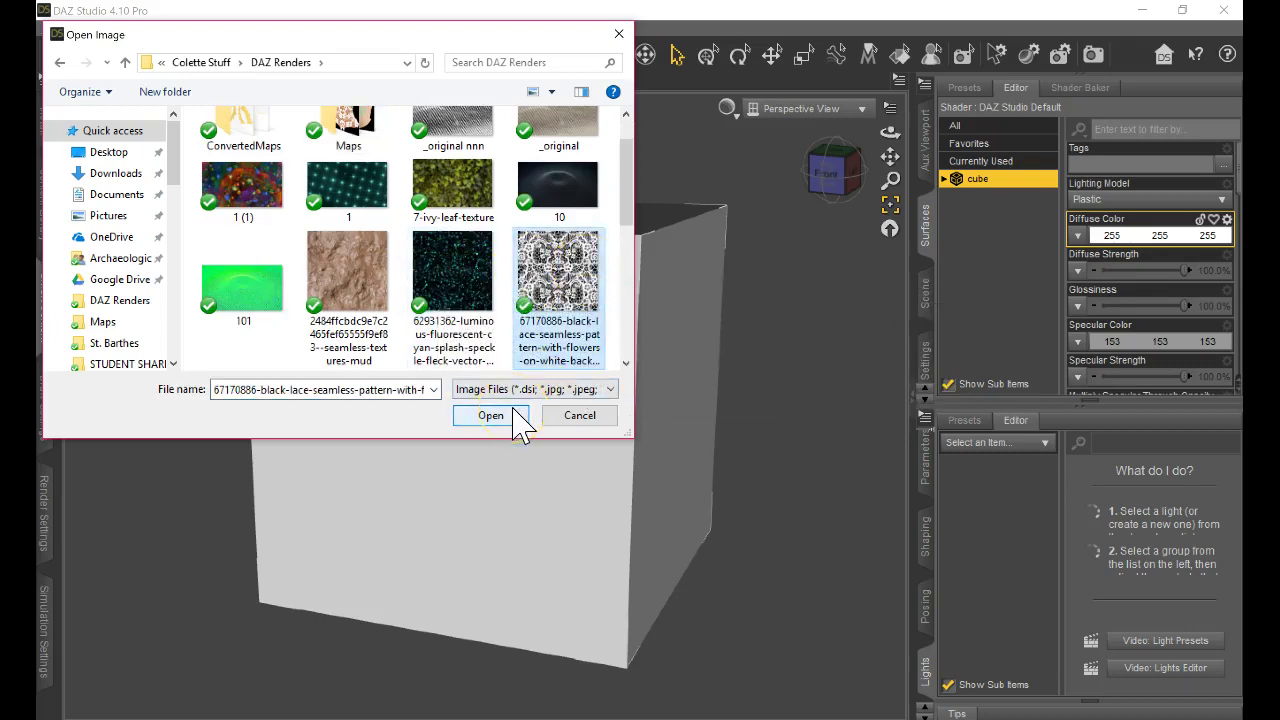
scroll(520, 300, down, 3)
click(368, 312)
click(508, 416)
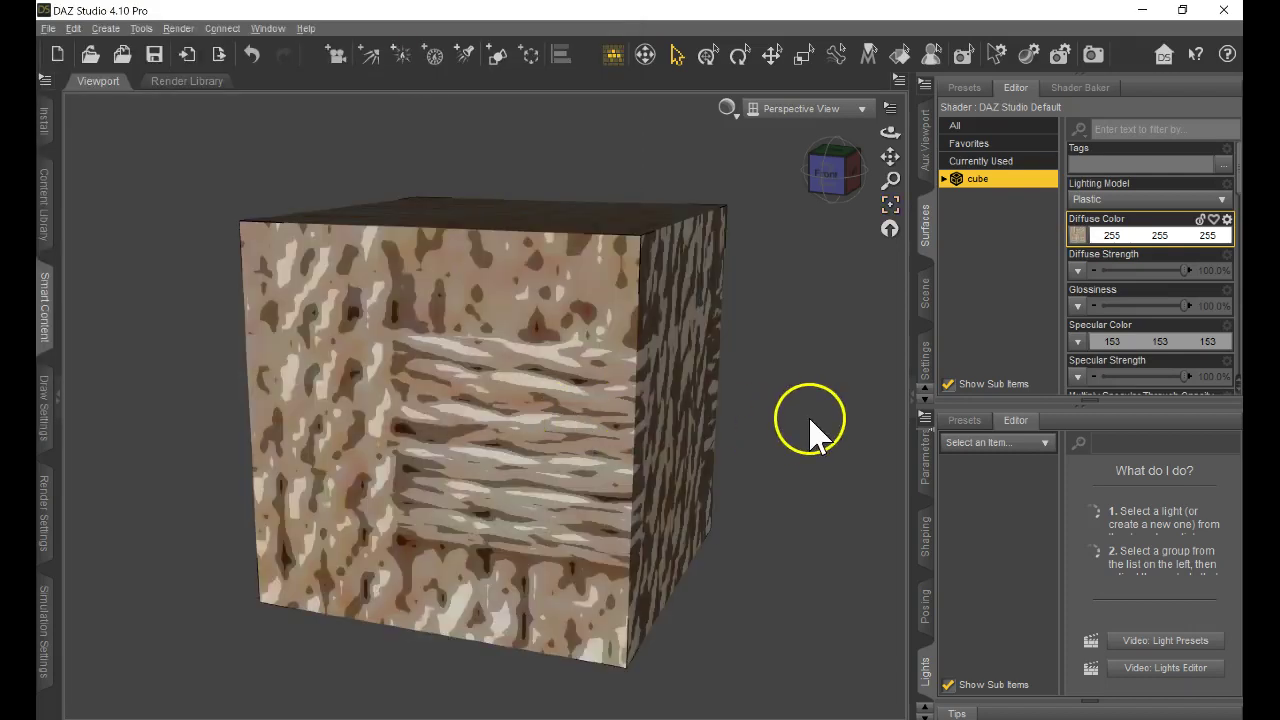
- Set the viewport draw style to Texture Shaded and orbit to face the cube straight on
click(727, 108)
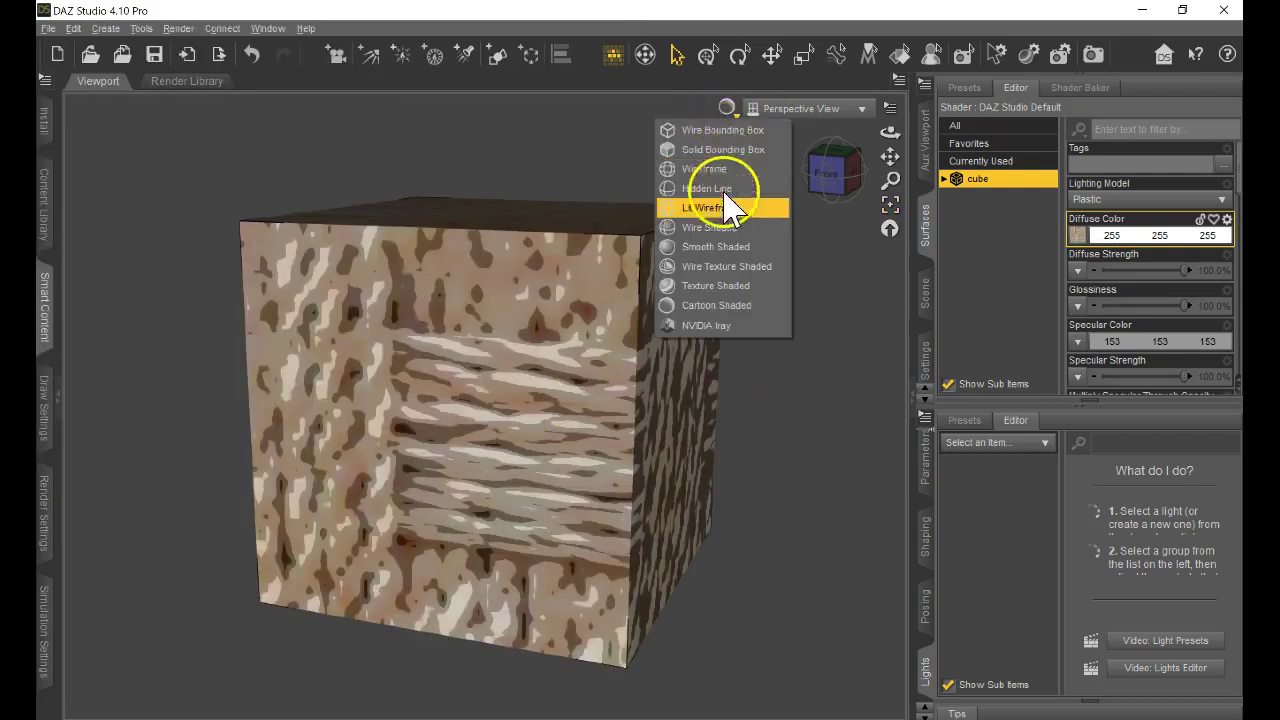
click(735, 286)
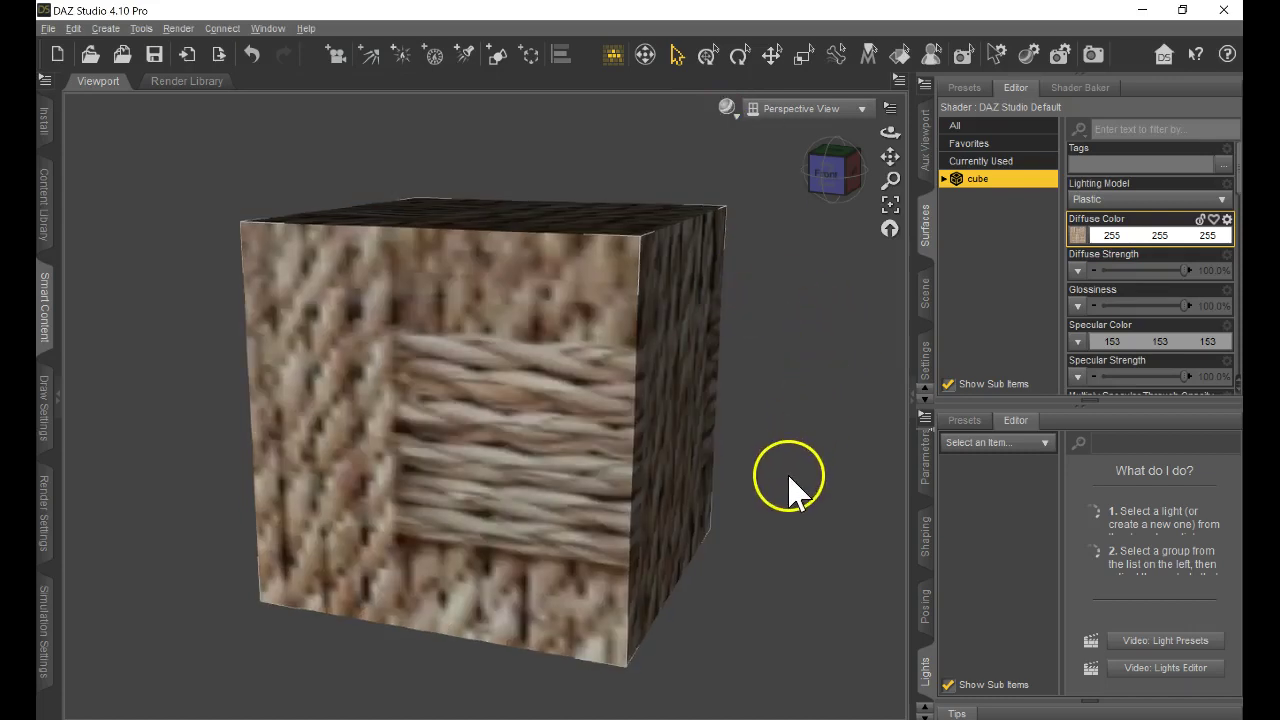
scroll(789, 486, up, 1)
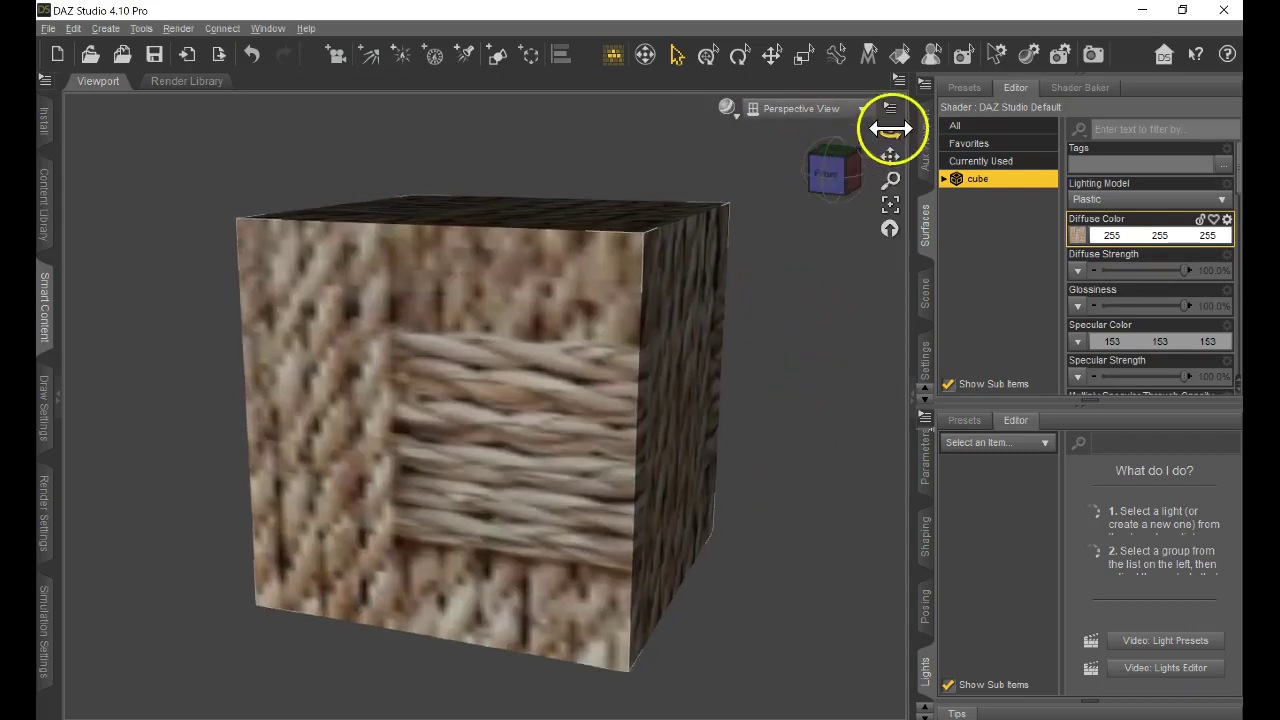
drag(891, 128, 640, 374)
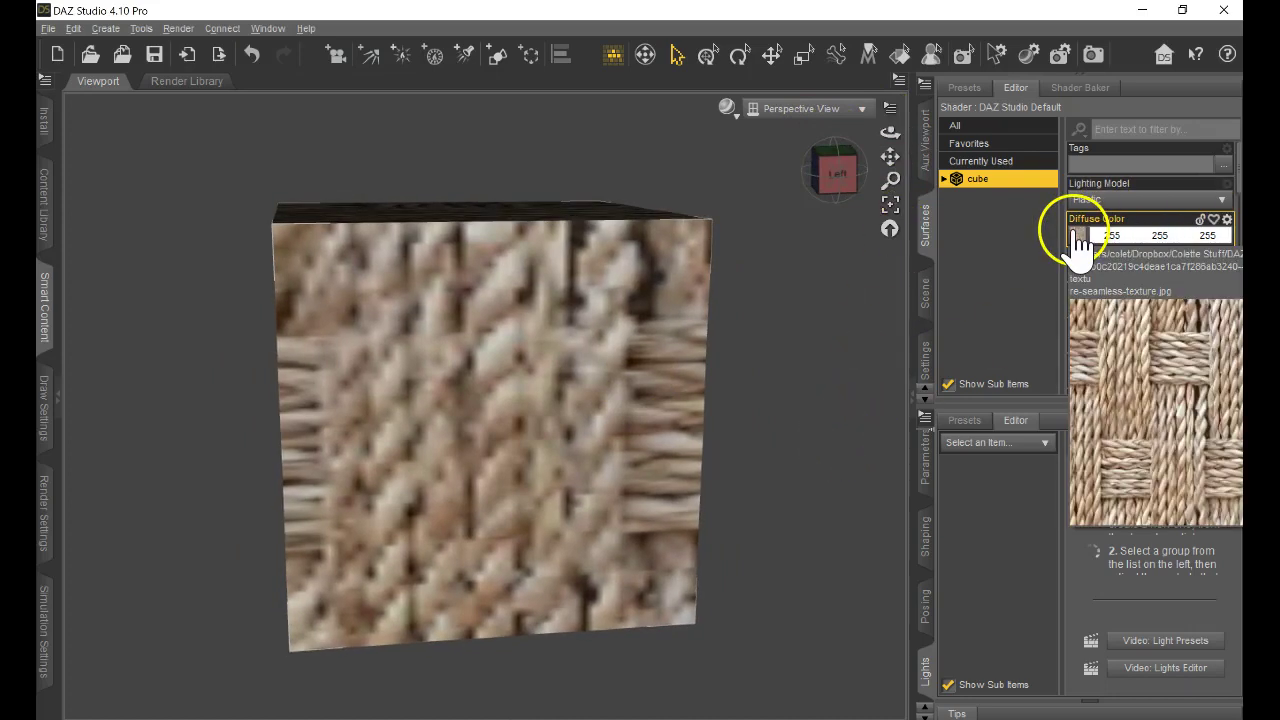
- Scroll the Surfaces editor down to the Horizontal and Vertical Tiles settings
scroll(1170, 300, down, 5)
scroll(1190, 390, up, 5)
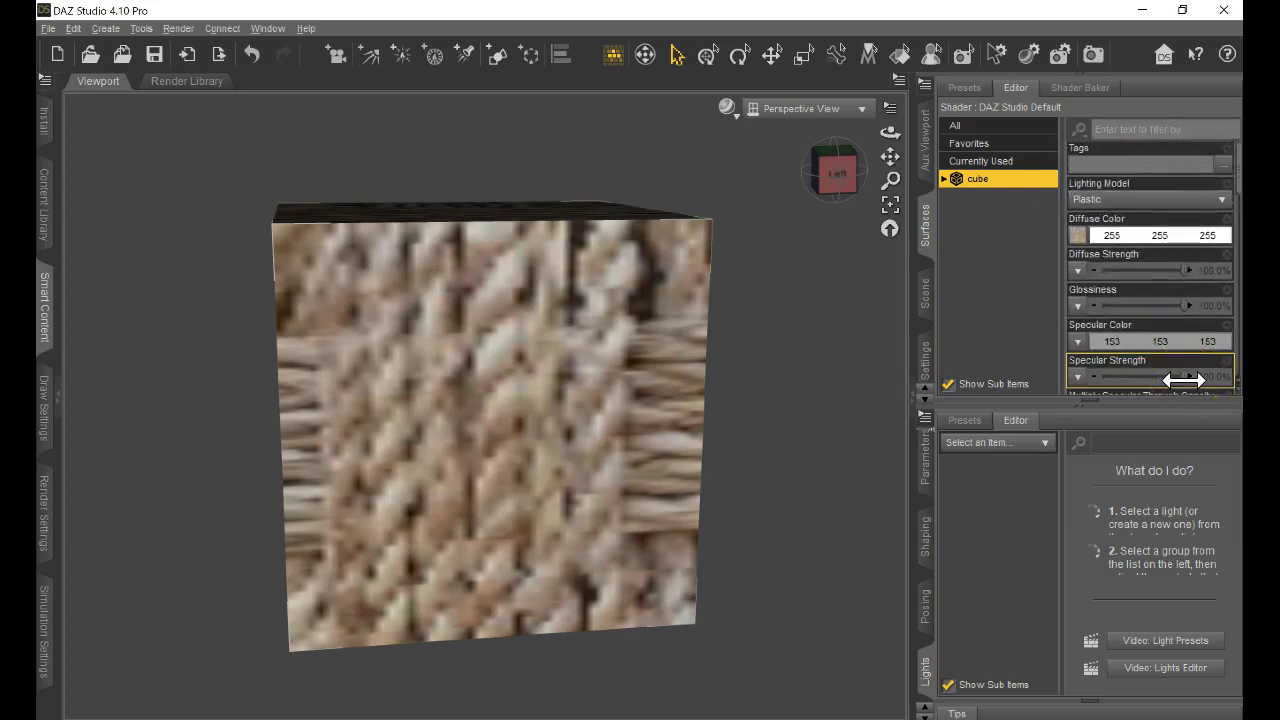
scroll(1185, 385, down, 5)
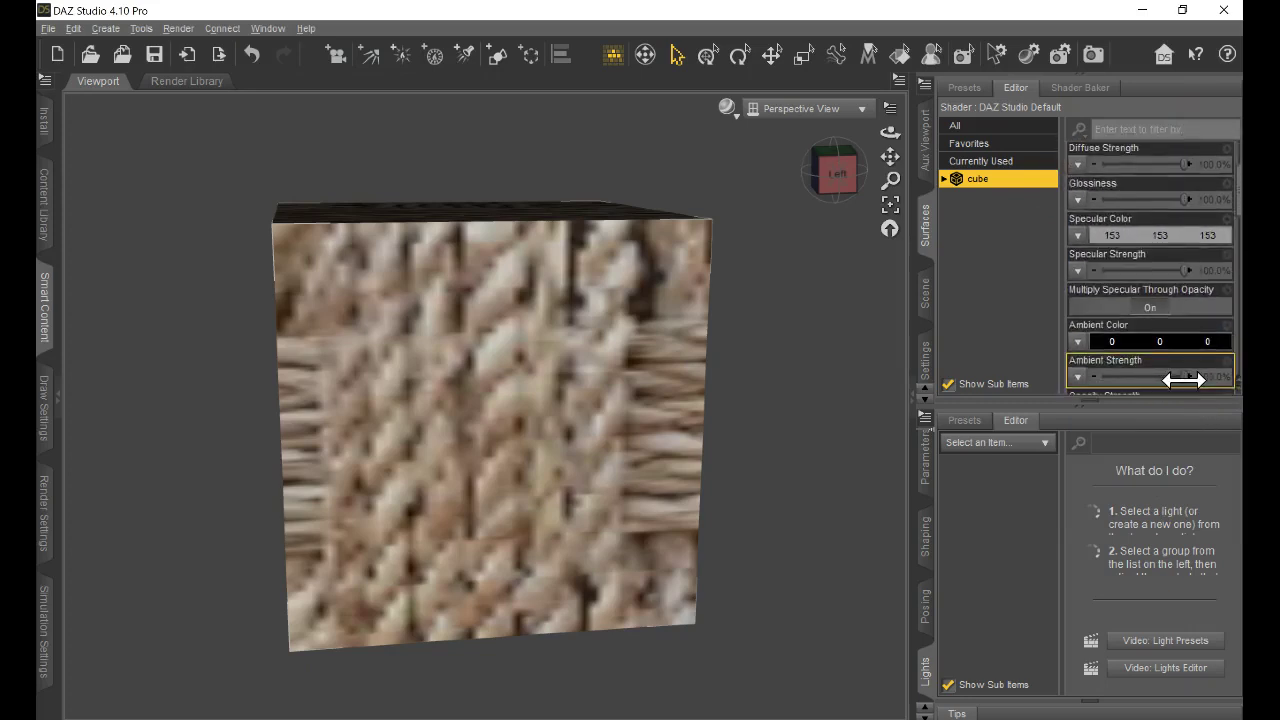
scroll(1190, 397, down, 3)
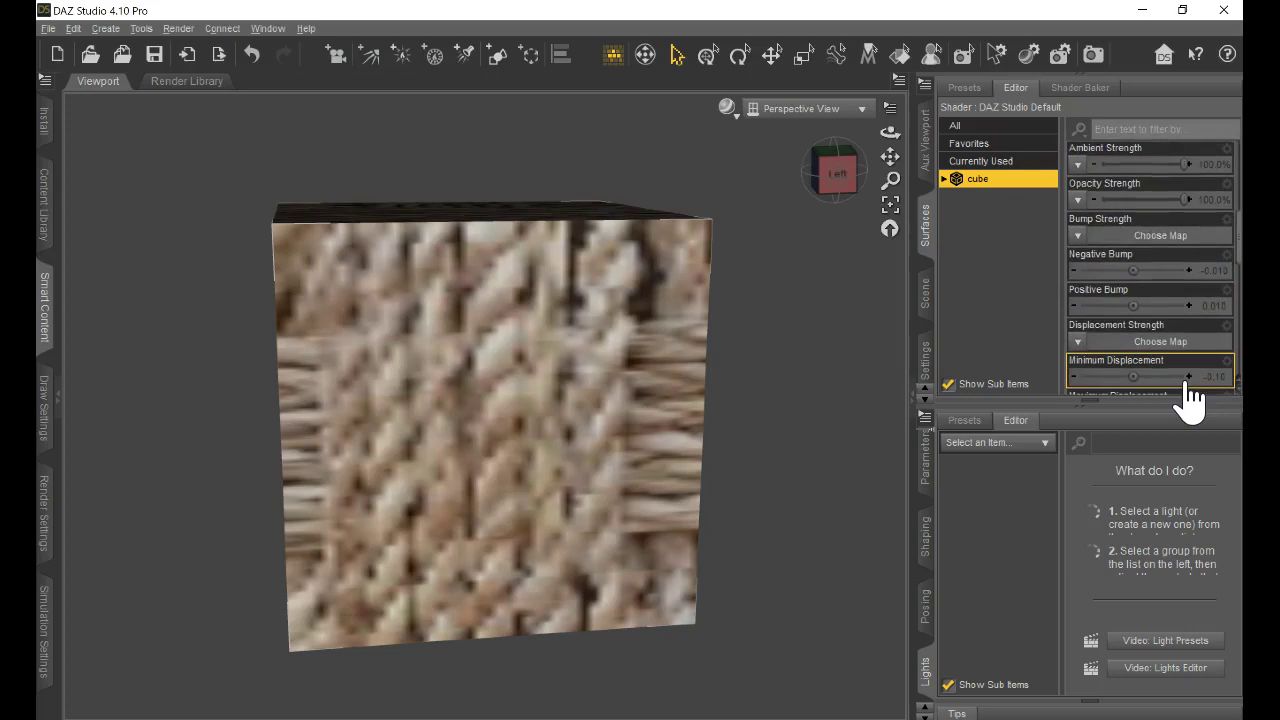
scroll(1190, 397, up, 3)
scroll(1190, 397, down, 3)
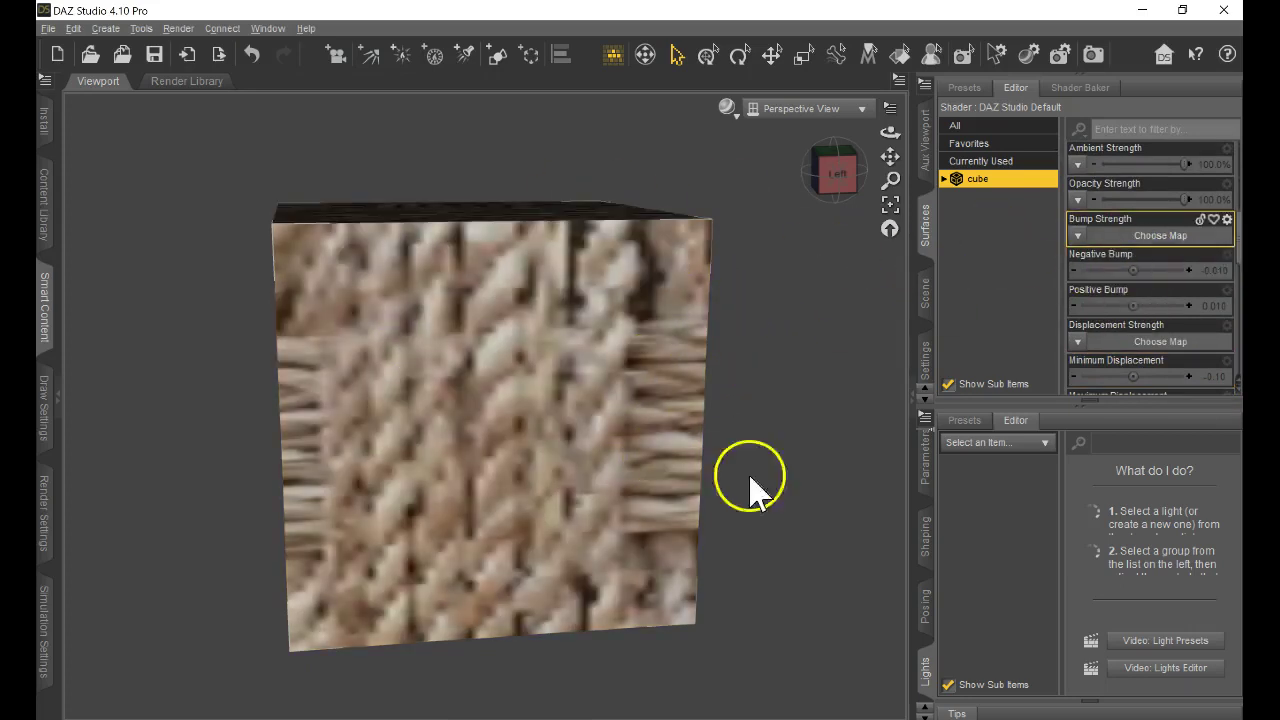
scroll(1157, 347, down, 3)
scroll(1158, 342, down, 6)
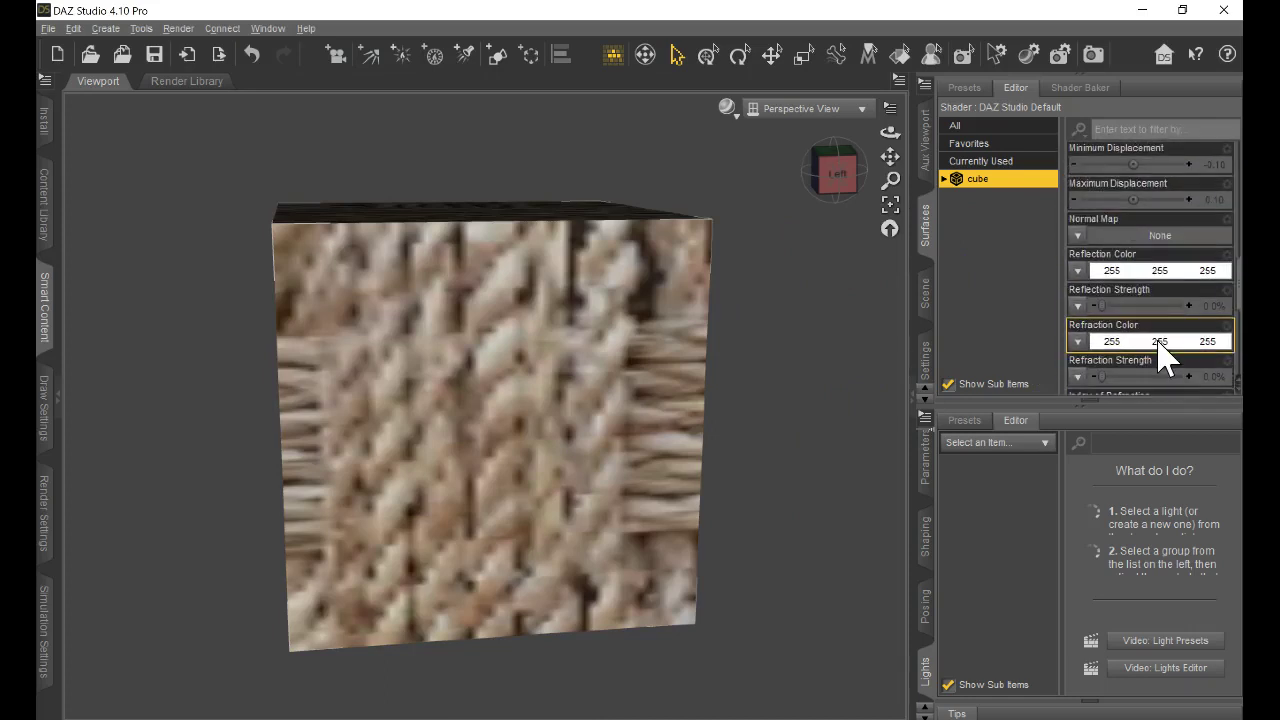
scroll(1160, 355, down, 3)
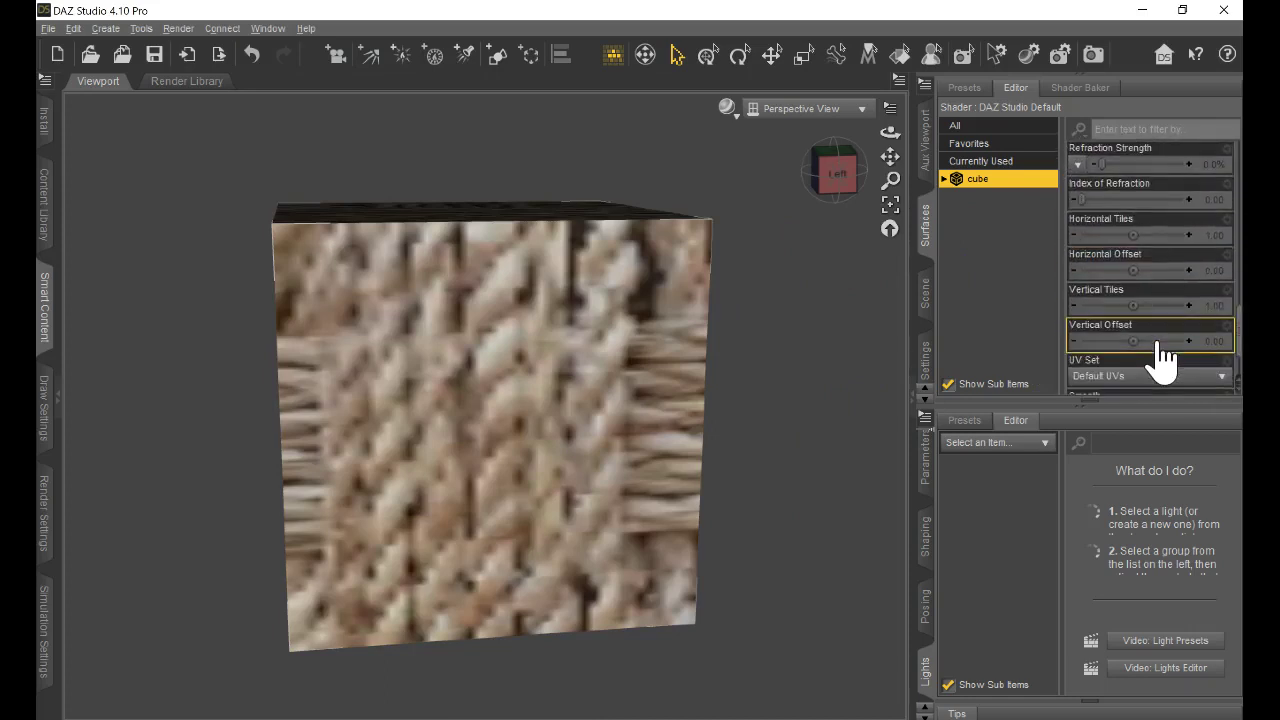
- Set Horizontal Tiles 3.67, Horizontal Offset -0.054 and Vertical Tiles 3.24, then orbit to inspect the cube
click(1130, 238)
drag(1130, 230, 640, 375)
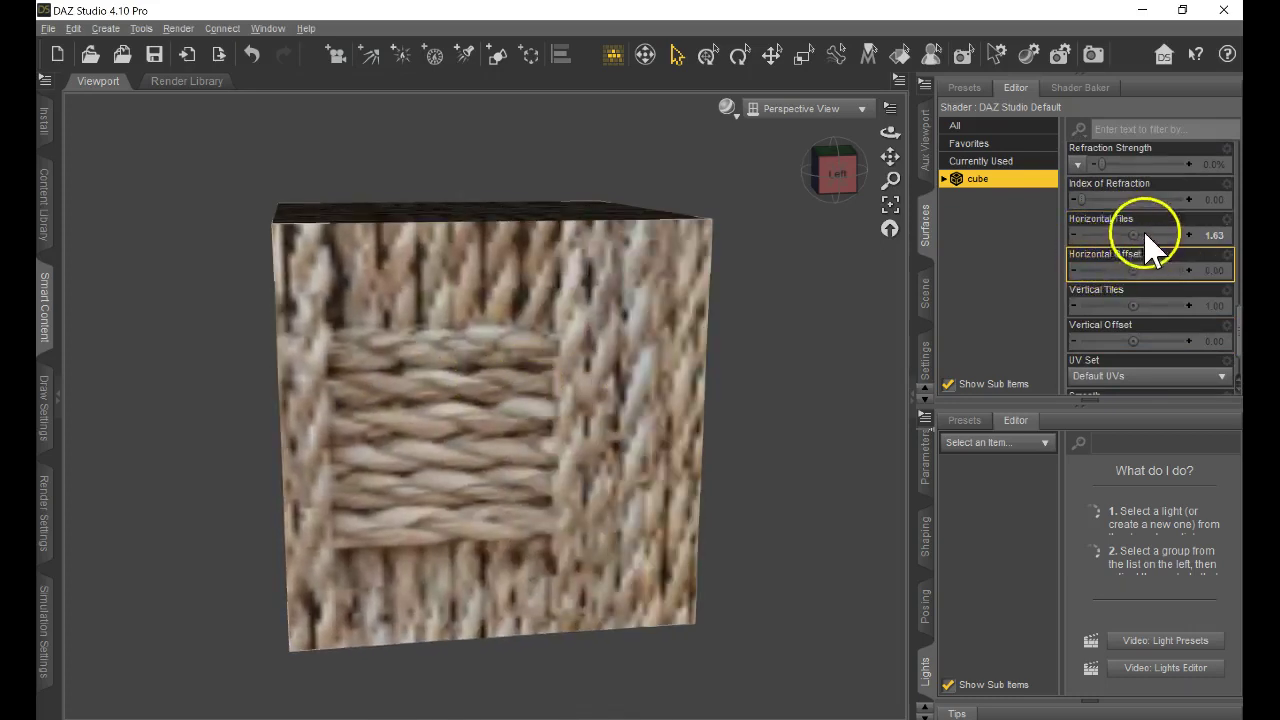
drag(1133, 270, 640, 374)
drag(1133, 306, 640, 371)
drag(1140, 297, 640, 375)
drag(1134, 234, 640, 371)
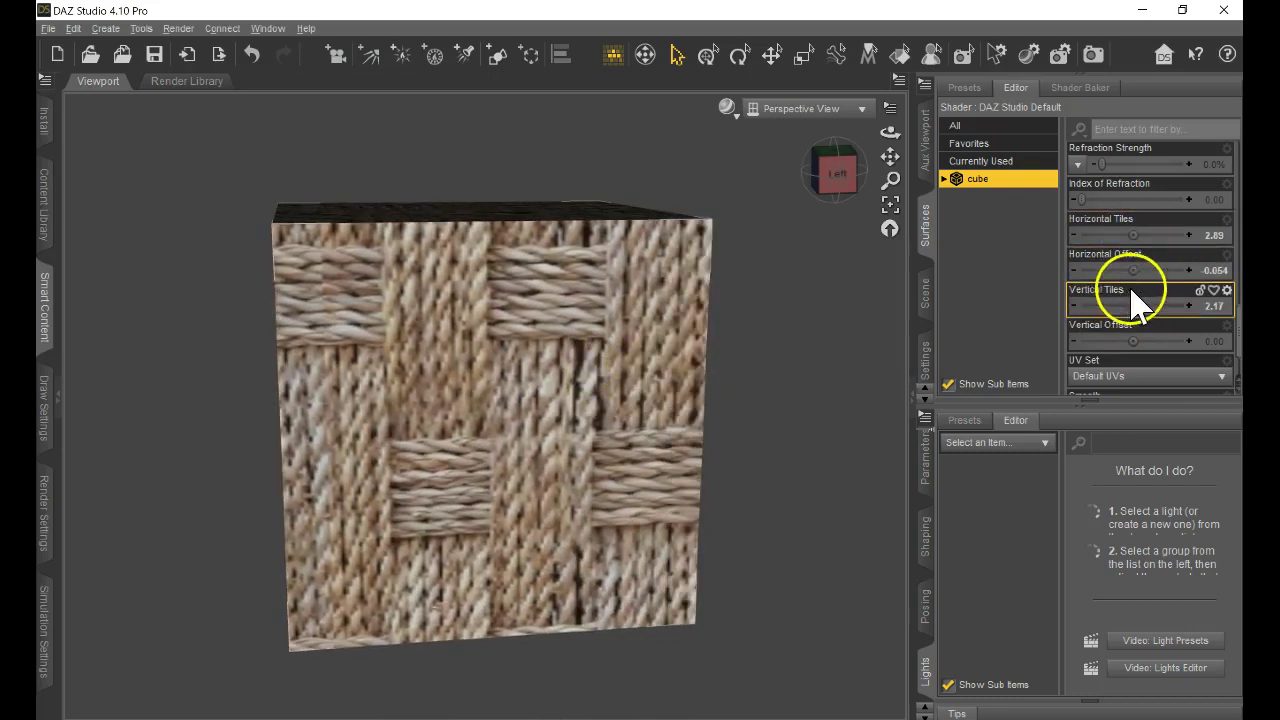
drag(1133, 307, 674, 429)
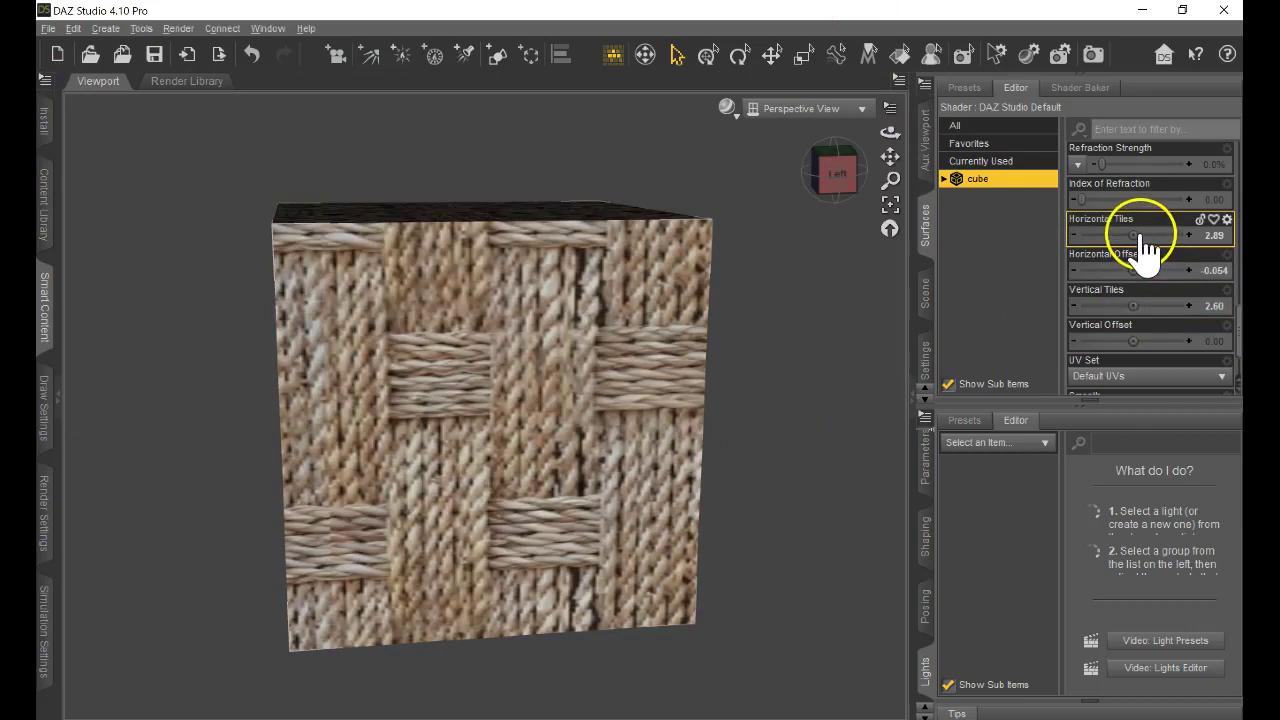
drag(1137, 236, 640, 371)
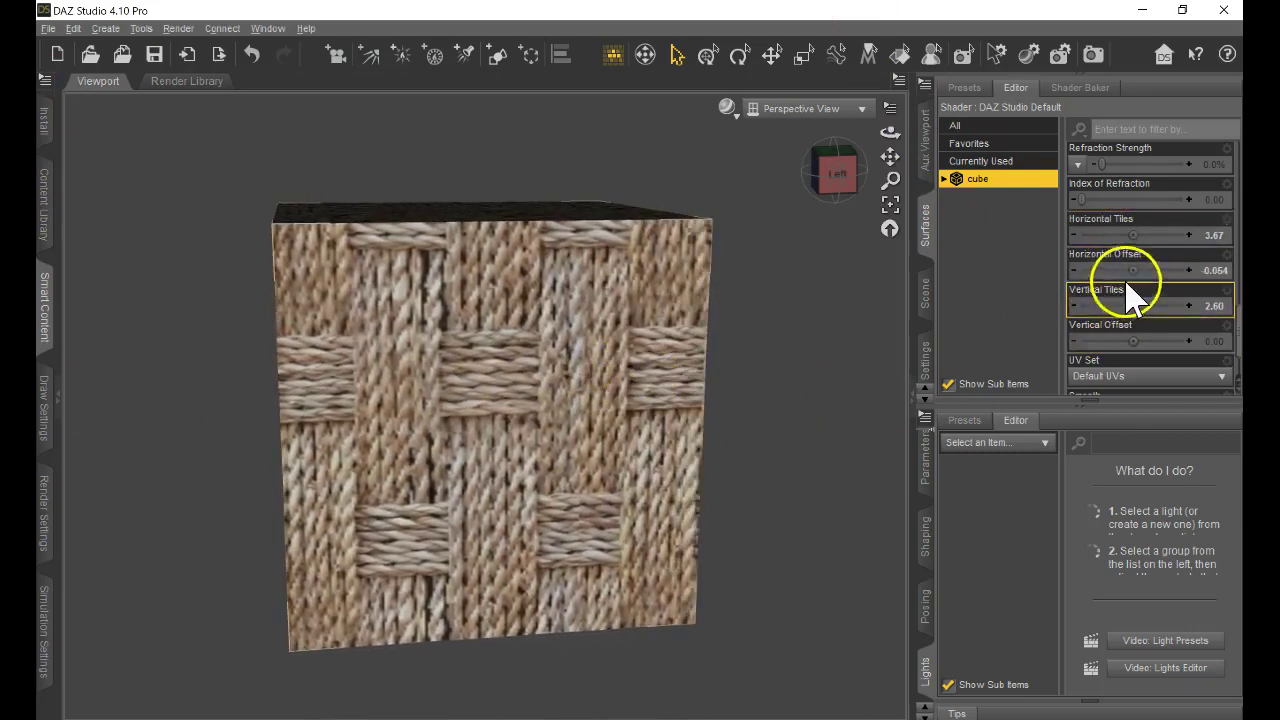
drag(1127, 298, 640, 375)
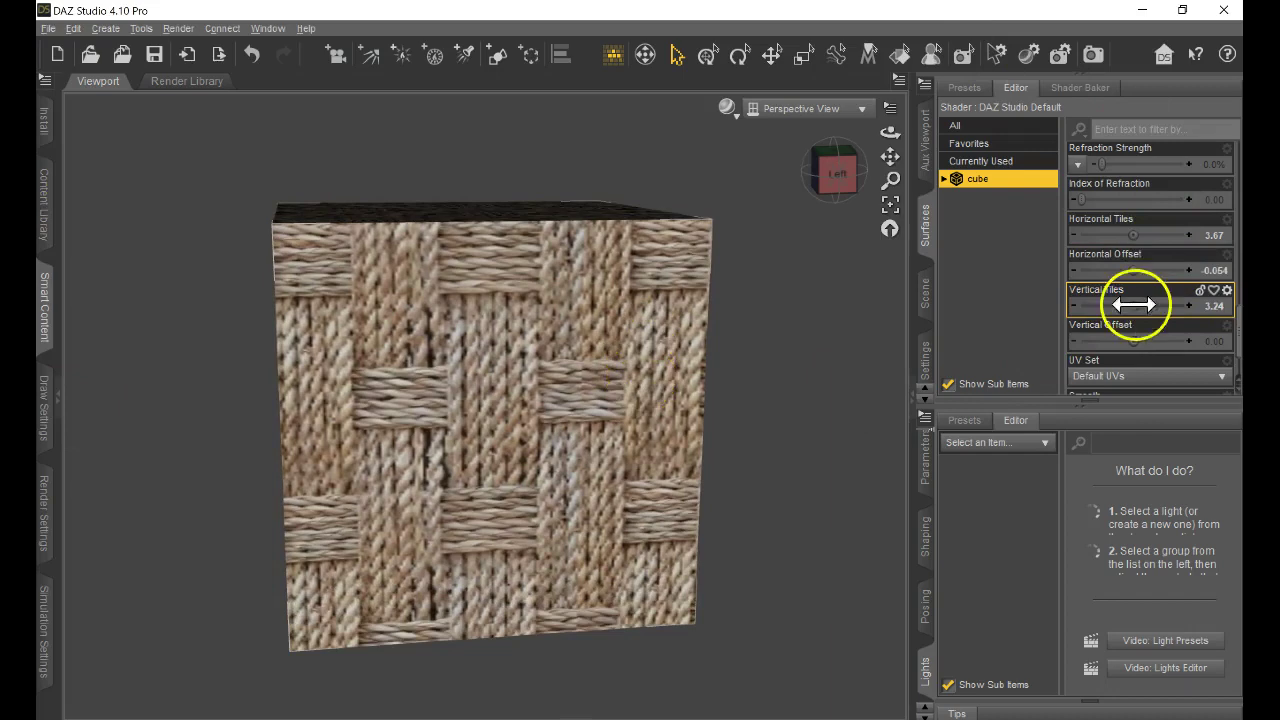
mouse_move(640, 375)
mouse_down()
mouse_move(615, 360)
mouse_move(657, 374)
mouse_move(640, 375)
mouse_up()
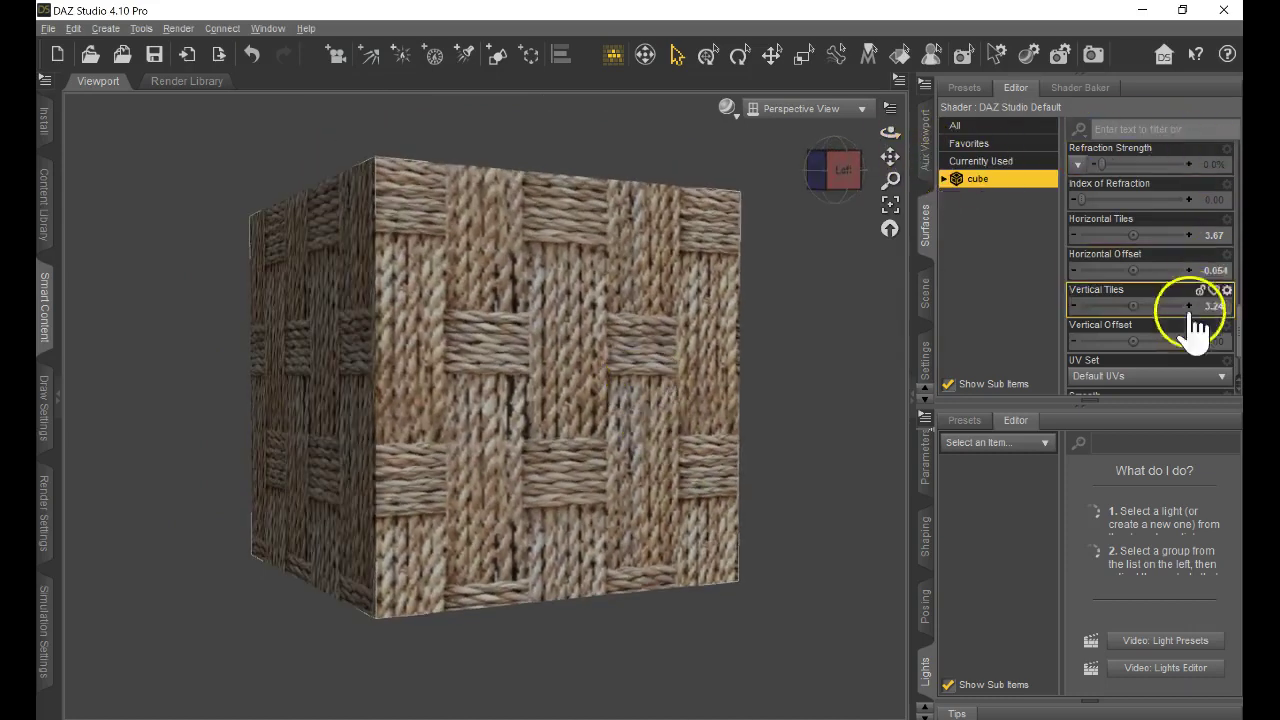